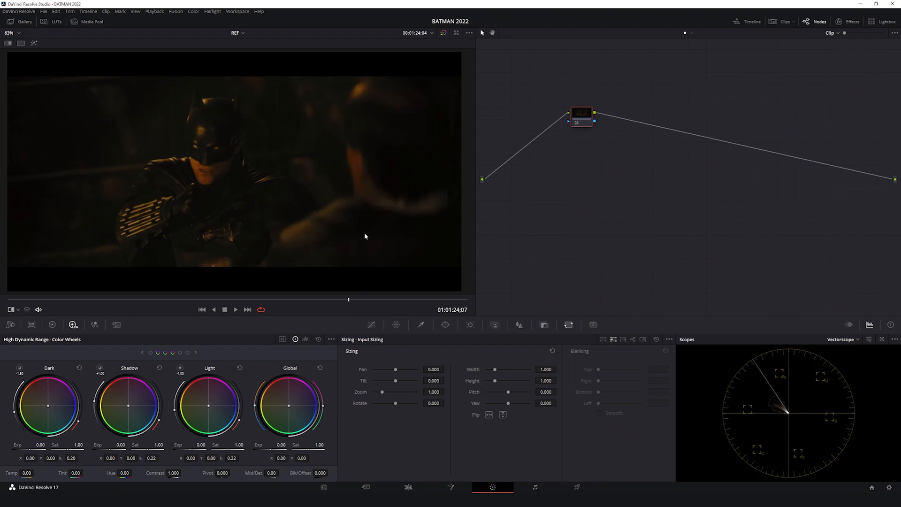
Apply the Color Palette effect to node 01 at frame 01:01:24:13 of the REF timeline and view the result full screen.
{"action": "left_click_drag", "start_coordinate": [352, 299], "coordinate": [367, 302]}
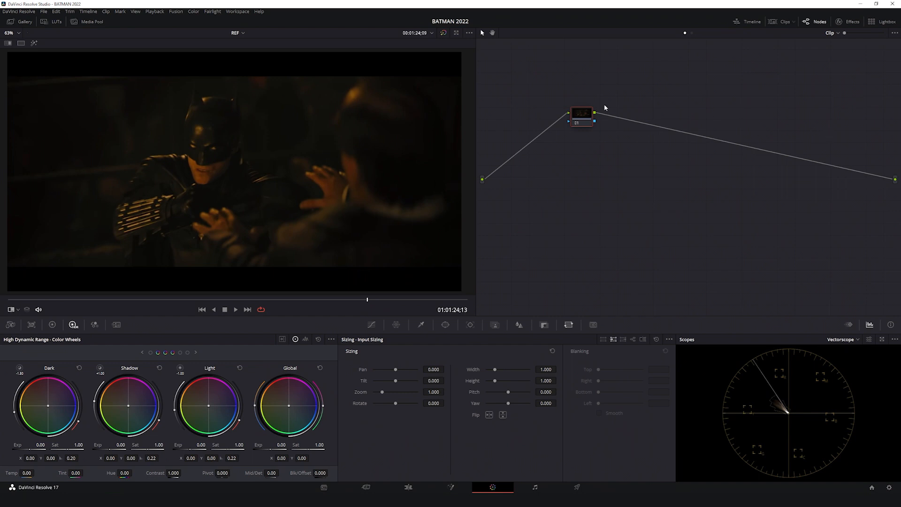
{"action": "left_click_drag", "start_coordinate": [591, 115], "coordinate": [558, 115]}
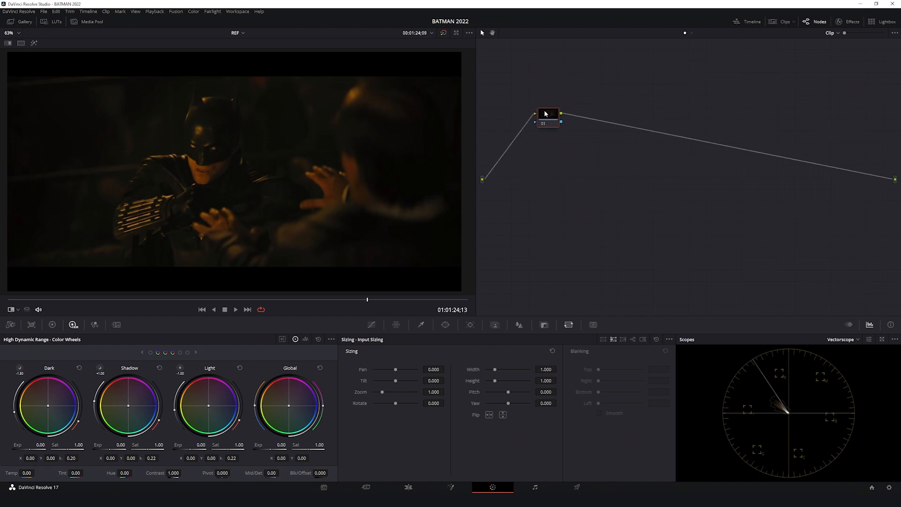
{"action": "left_click", "coordinate": [839, 22]}
{"action": "left_click", "coordinate": [881, 34]}
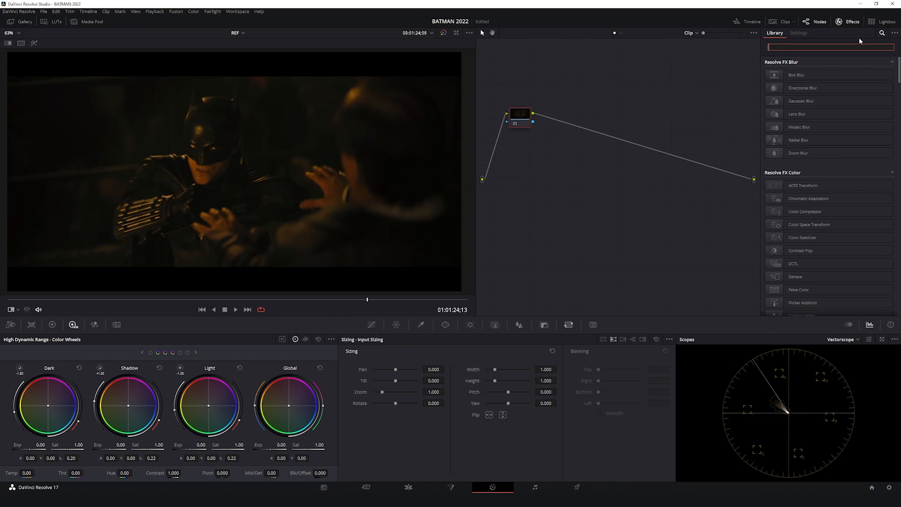
{"action": "type", "text": "color"}
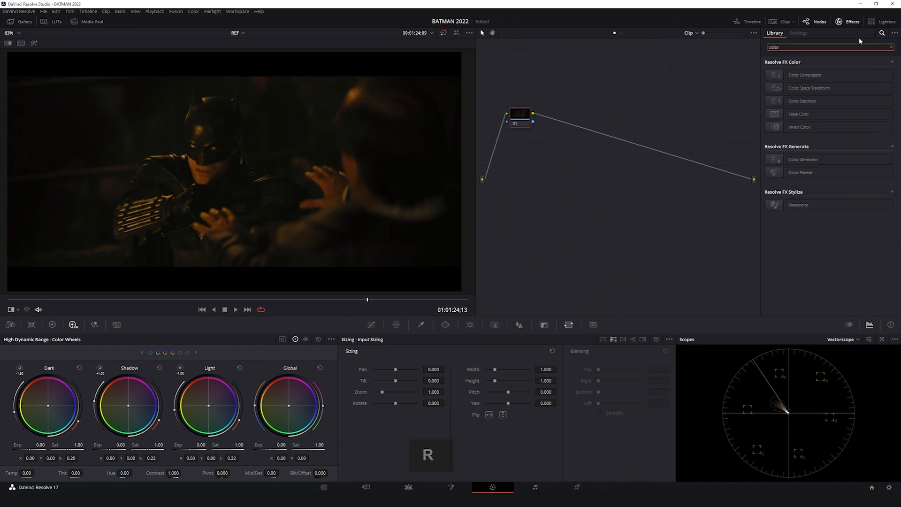
{"action": "type", "text": " pa"}
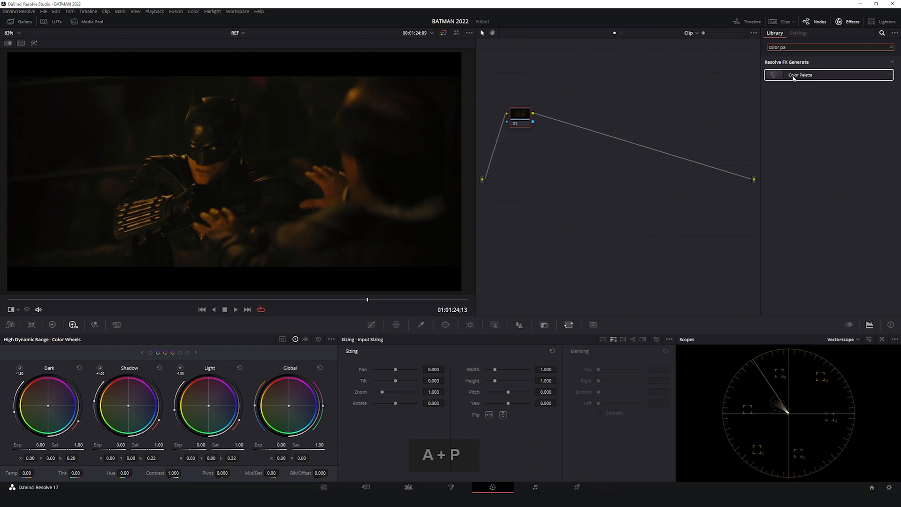
{"action": "left_click_drag", "start_coordinate": [774, 78], "coordinate": [520, 117]}
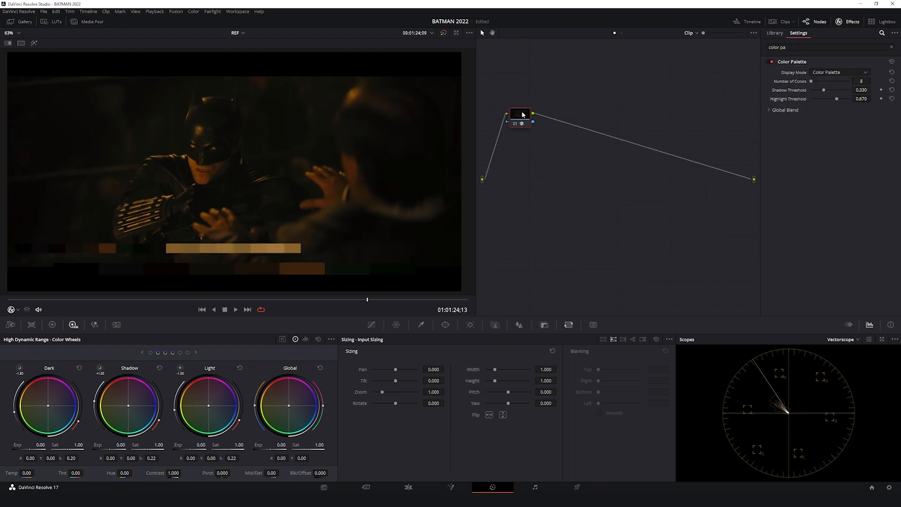
{"action": "left_click", "coordinate": [847, 22]}
{"action": "key", "text": "ctrl+f"}
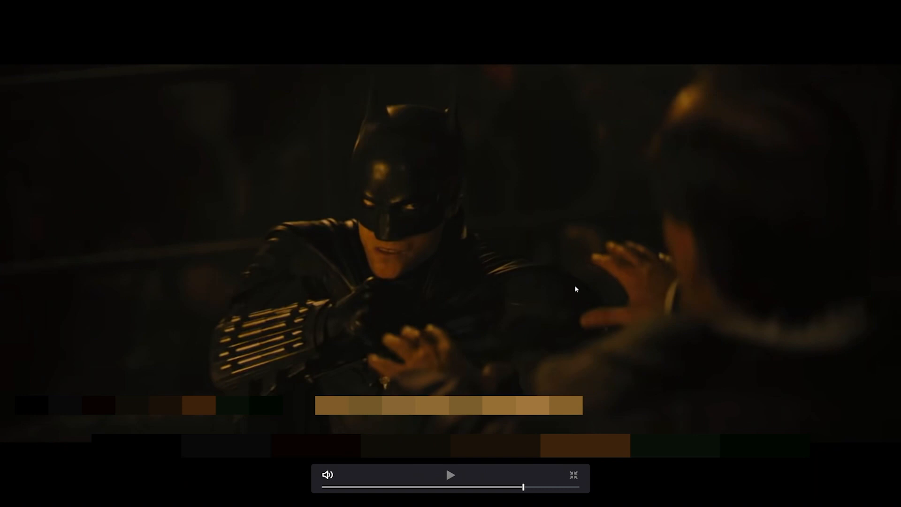
{"action": "key", "text": "ctrl+f"}
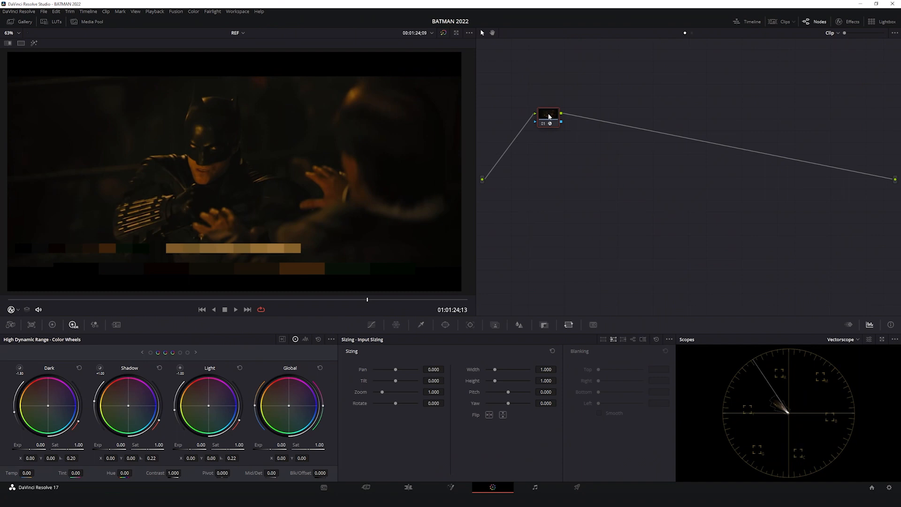
Disable the color palette node and label it PALETA.
{"action": "key", "text": "ctrl+d"}
{"action": "key", "text": "Tab"}
{"action": "key", "text": "a+p"}
{"action": "type", "text": "LETA"}
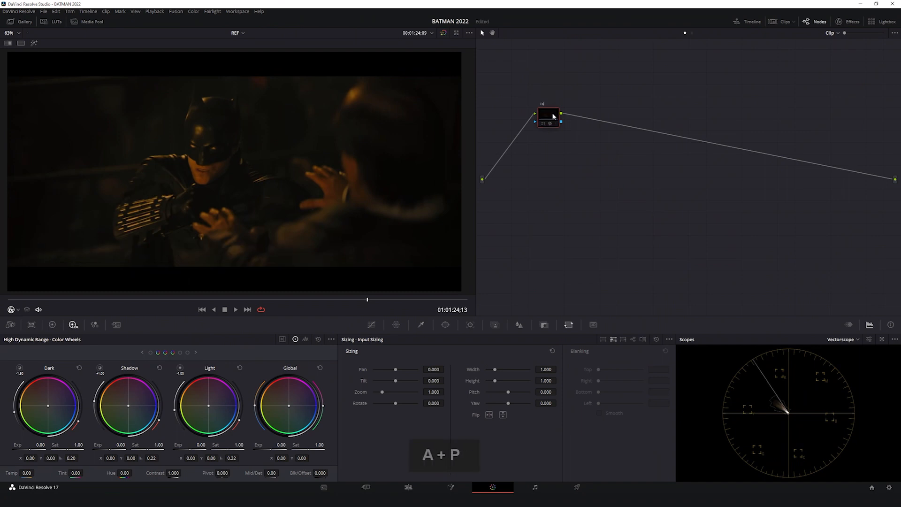
{"action": "key", "text": "Return"}
Add a serial node after PALETA and label it FC.
{"action": "key", "text": "alt+s"}
{"action": "key", "text": "Tab"}
{"action": "type", "text": "FC"}
{"action": "key", "text": "Return"}
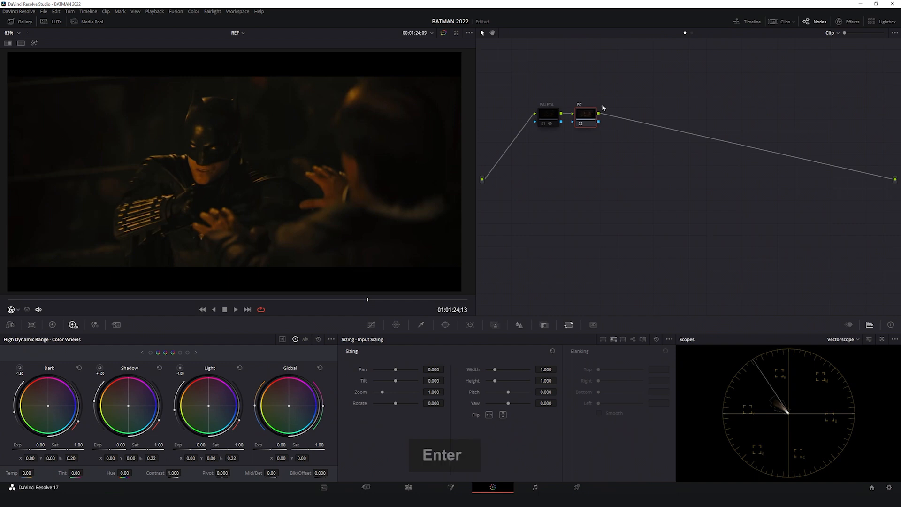
Find the False Color effect in the effects library, apply it to the FC node, and disable that node.
{"action": "left_click", "coordinate": [851, 23]}
{"action": "left_click_drag", "start_coordinate": [797, 47], "coordinate": [750, 55]}
{"action": "type", "text": "FALS"}
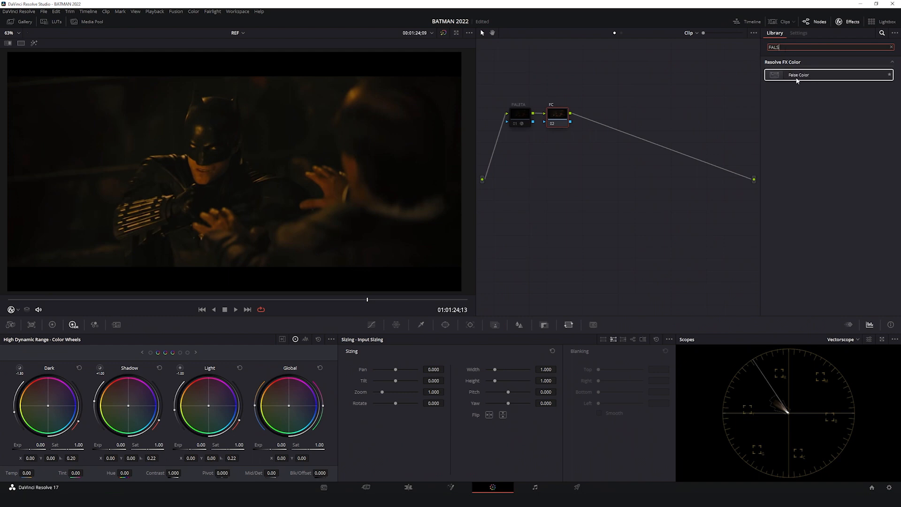
{"action": "left_click_drag", "start_coordinate": [797, 76], "coordinate": [558, 115]}
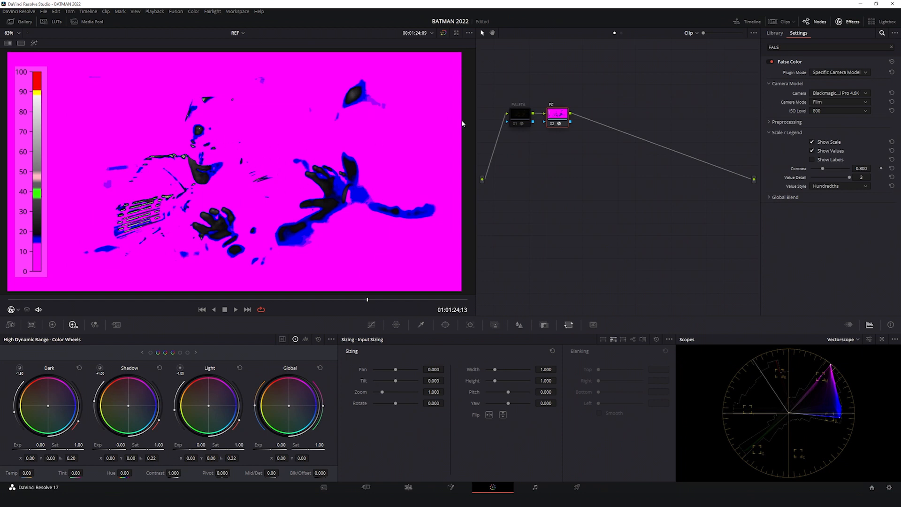
{"action": "left_click", "coordinate": [840, 21]}
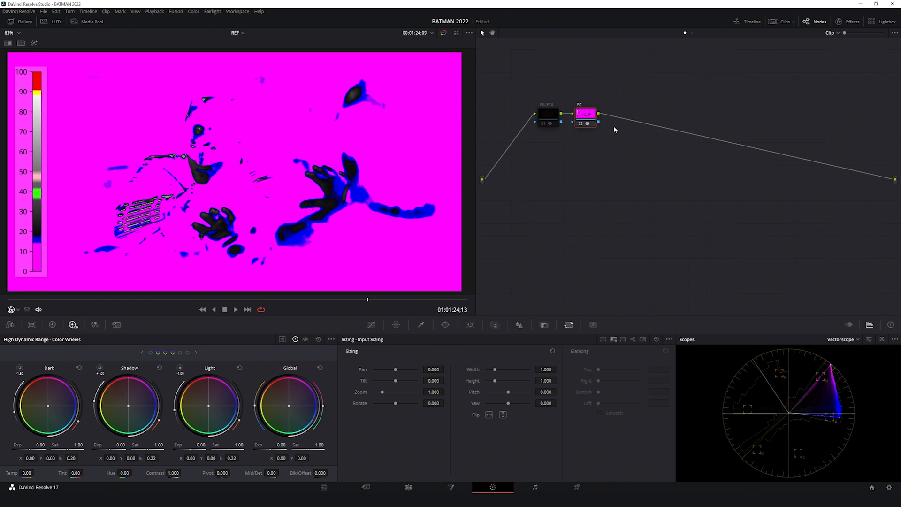
{"action": "key", "text": "ctrl+d"}
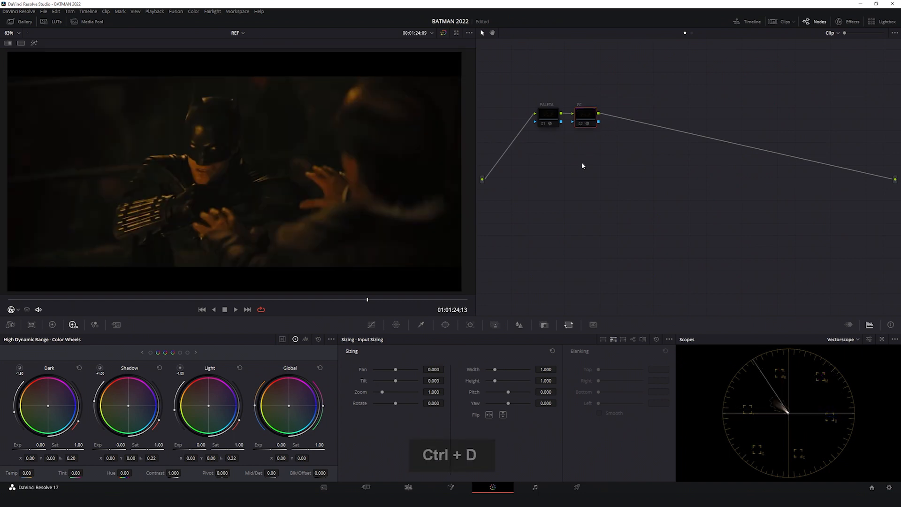
Expand the scopes to show the vectorscope and parade, and toggle the FC node to compare false color with the original image.
{"action": "left_click", "coordinate": [882, 339]}
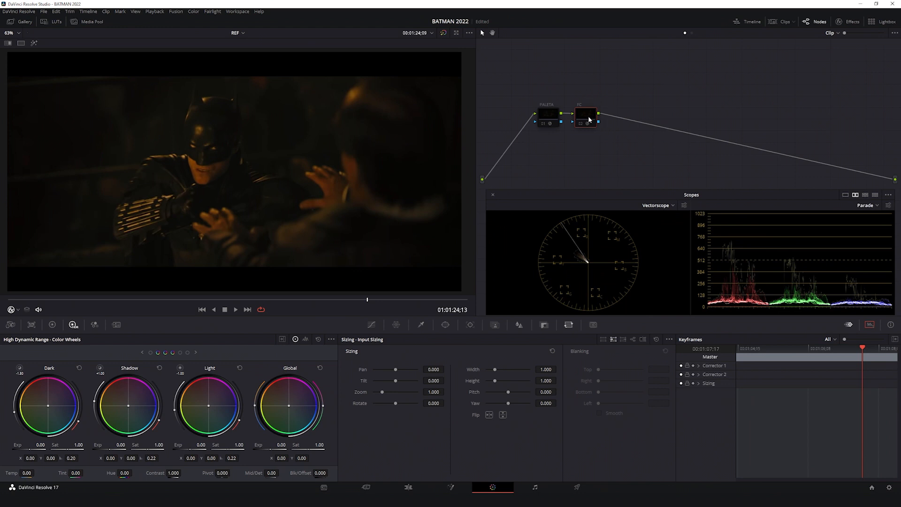
{"action": "key", "text": "ctrl+d"}
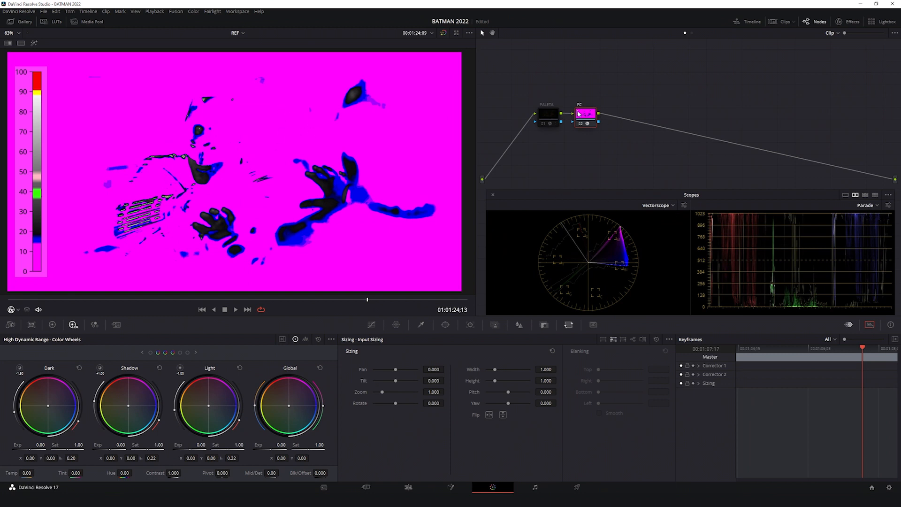
{"action": "key", "text": "ctrl+d"}
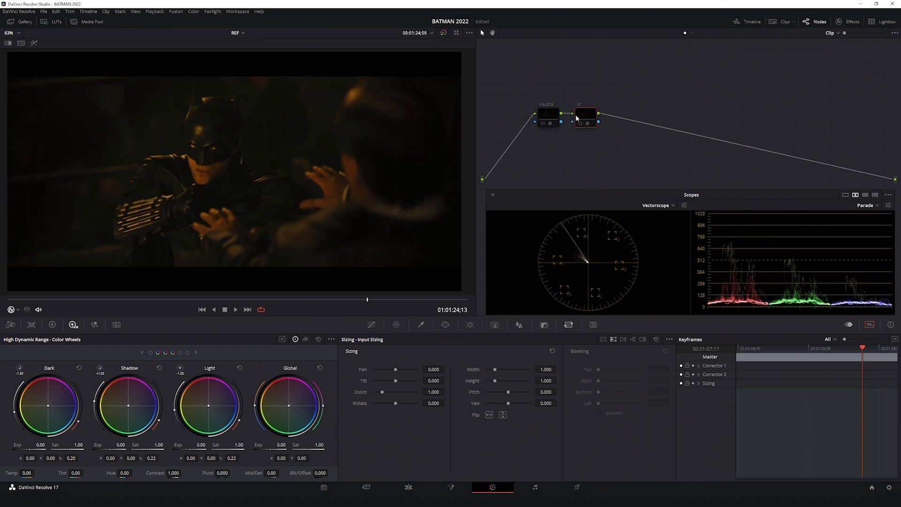
{"action": "key", "text": "ctrl+d"}
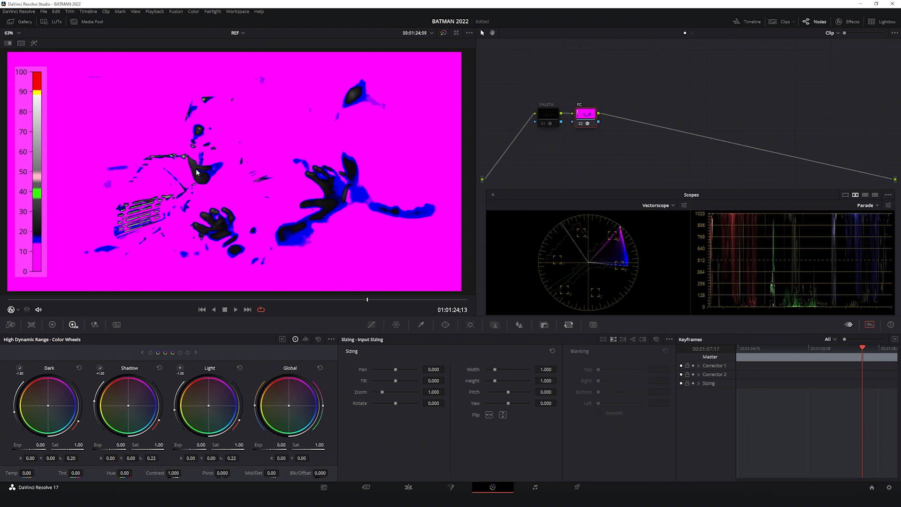
{"action": "key", "text": "ctrl+d"}
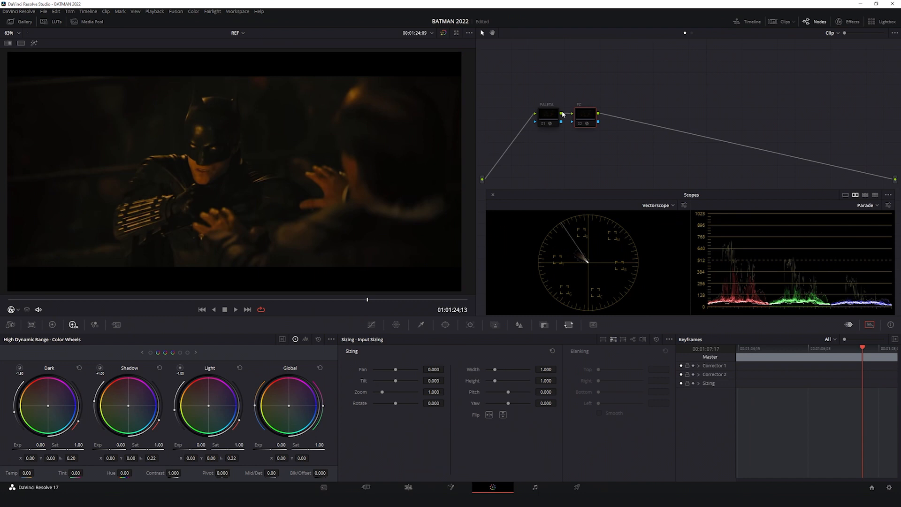
Toggle the PALETA and FC nodes one after the other to examine the reference frame's color palette and exposure map.
{"action": "left_click", "coordinate": [544, 120]}
{"action": "key", "text": "ctrl+d"}
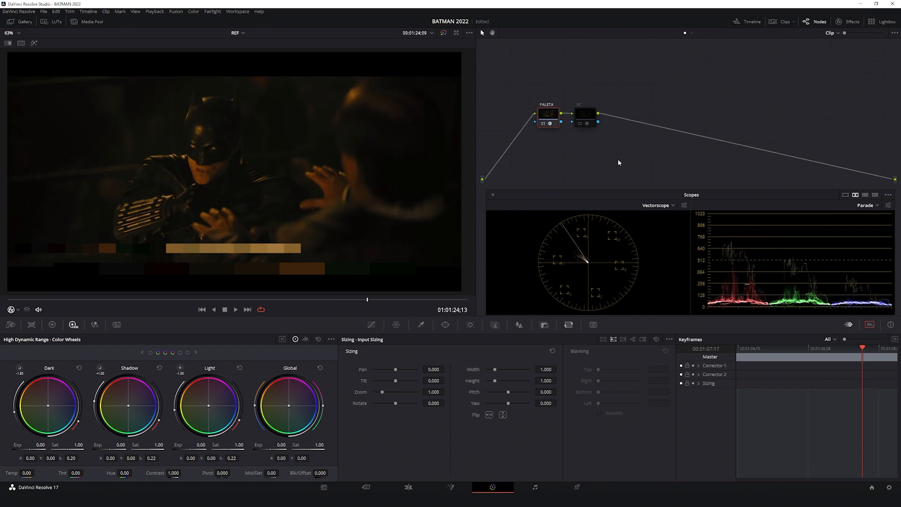
{"action": "key", "text": "ctrl+d"}
{"action": "left_click", "coordinate": [586, 114]}
{"action": "key", "text": "ctrl+d"}
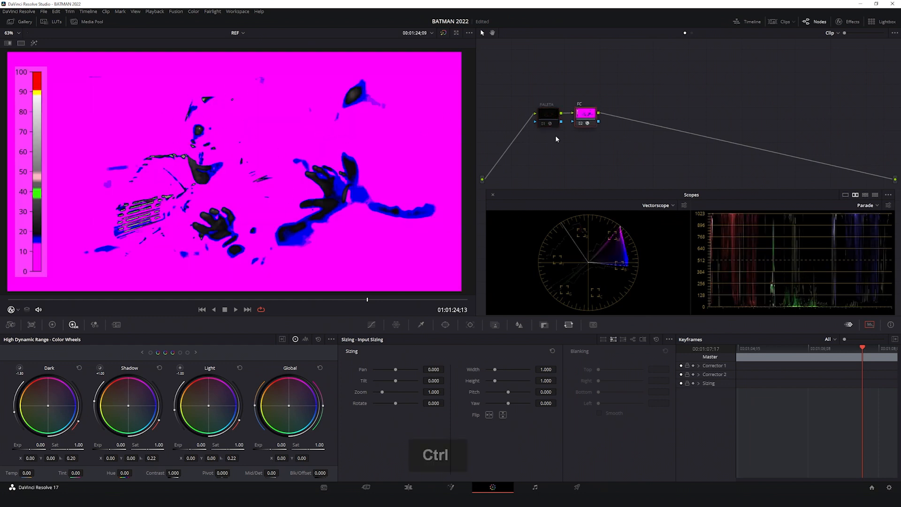
{"action": "key", "text": "ctrl+d"}
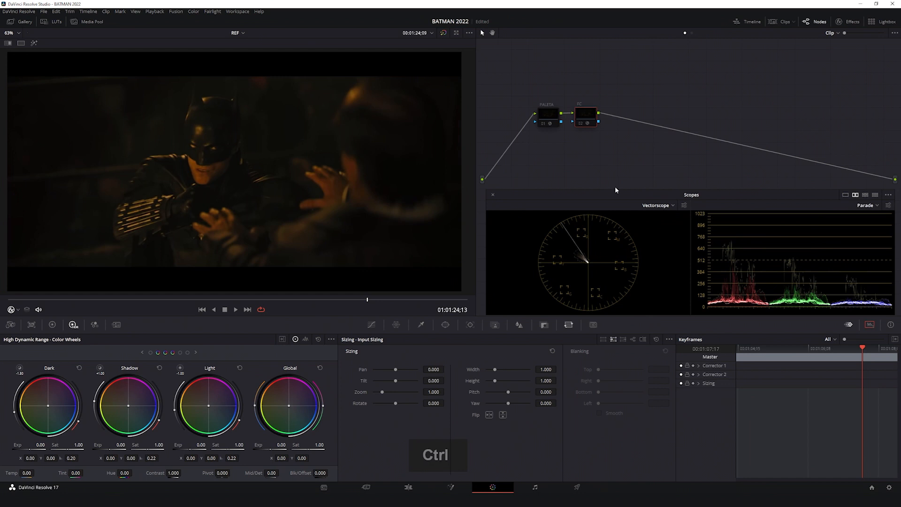
Switch between the REF and BATMAN timelines to compare their shots, finishing on the BATMAN timeline.
{"action": "left_click", "coordinate": [240, 33]}
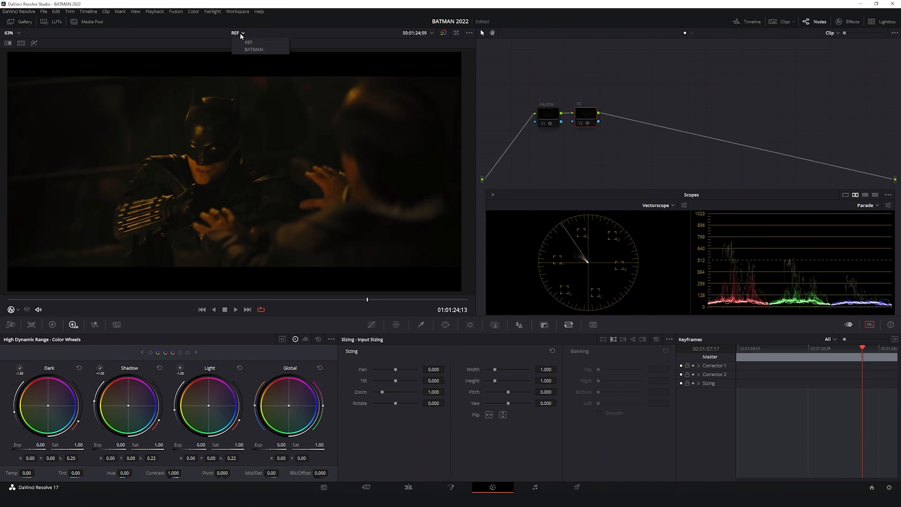
{"action": "left_click", "coordinate": [256, 50]}
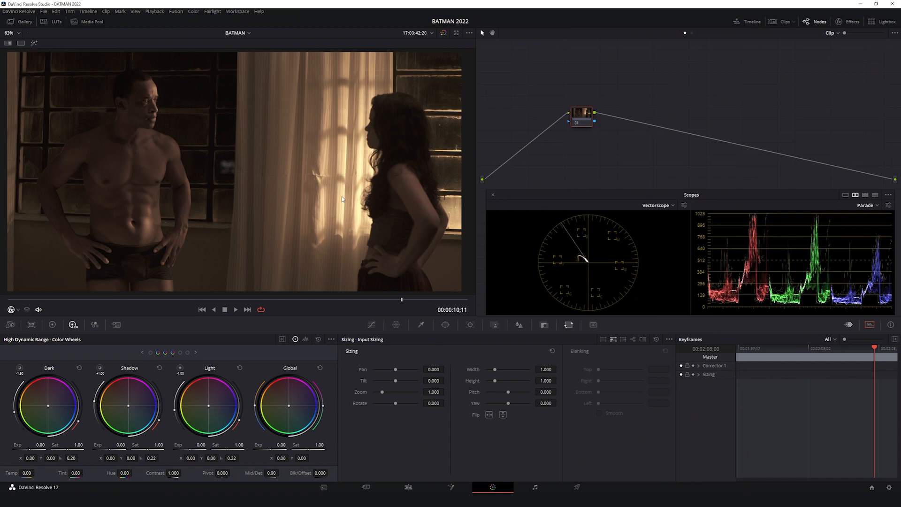
{"action": "left_click", "coordinate": [236, 34]}
{"action": "left_click", "coordinate": [243, 49]}
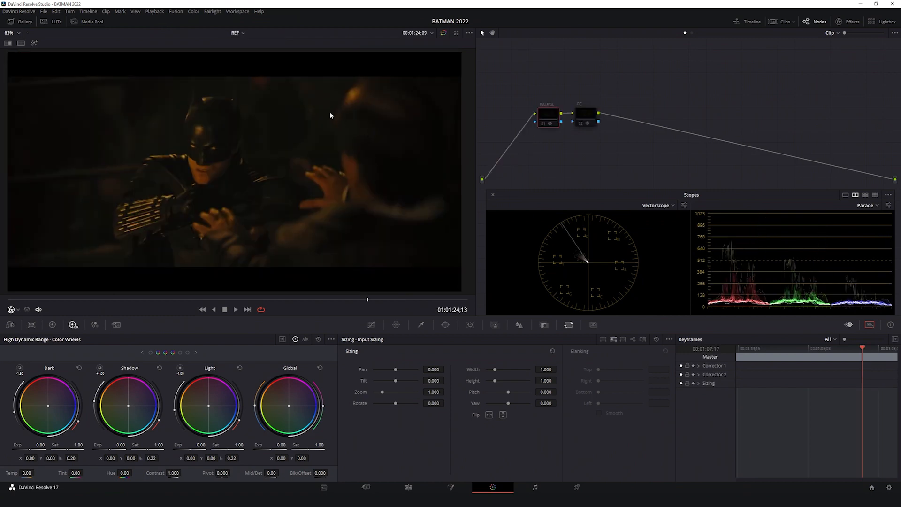
{"action": "left_click", "coordinate": [238, 33]}
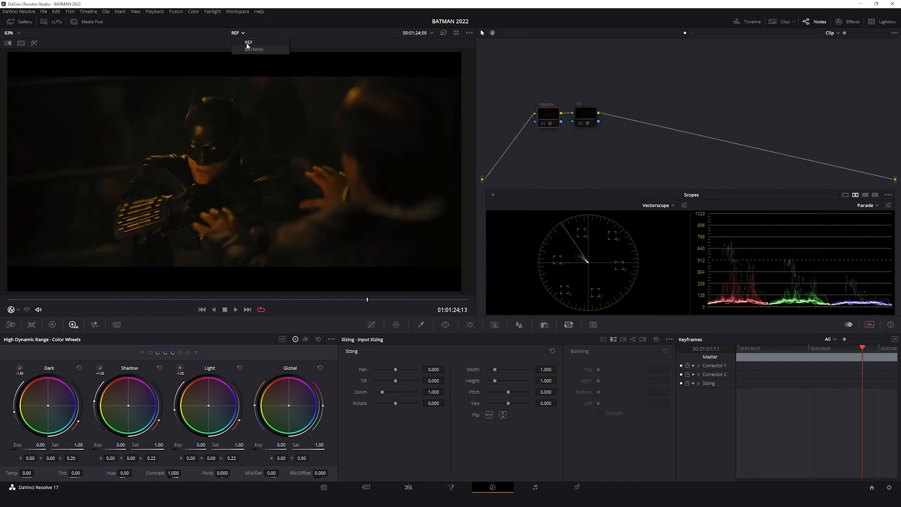
{"action": "left_click", "coordinate": [251, 43]}
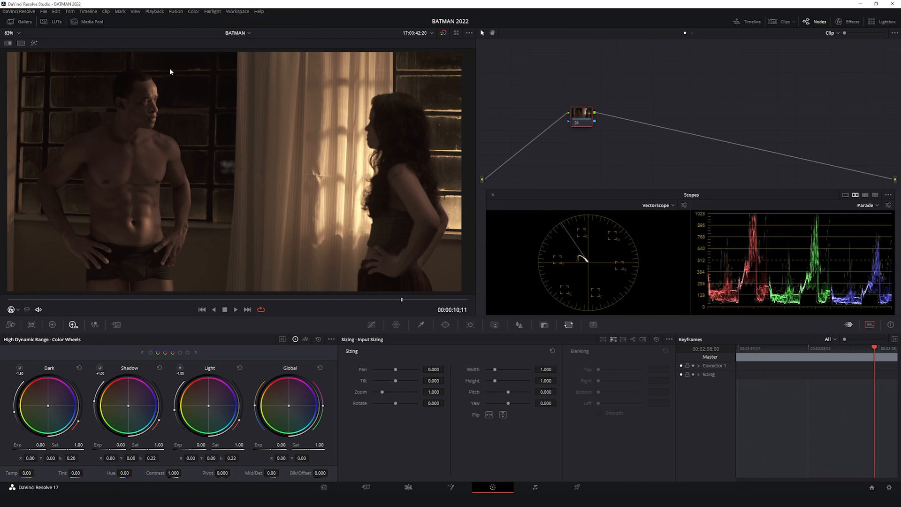
Turn on the image wipe against the reference frame and place the divider near the middle of the picture.
{"action": "left_click", "coordinate": [8, 43]}
{"action": "left_click_drag", "start_coordinate": [163, 175], "coordinate": [242, 179]}
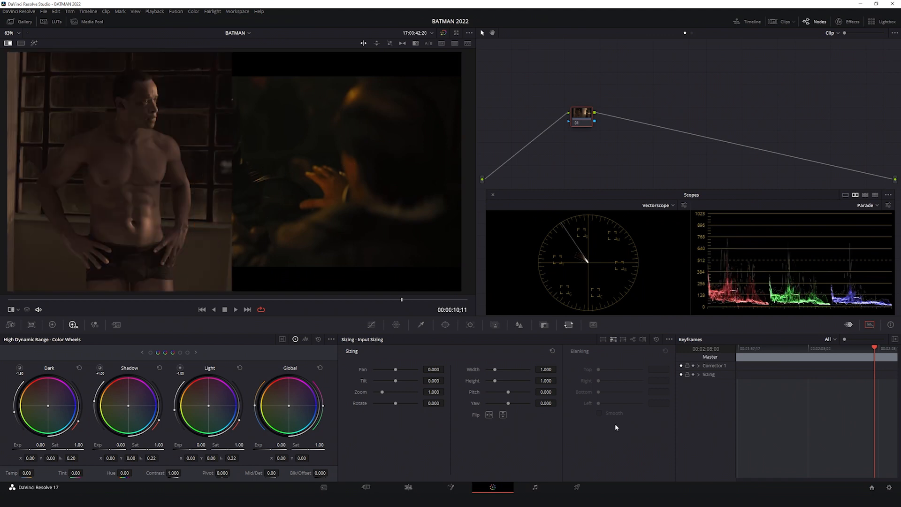
{"action": "left_click_drag", "start_coordinate": [260, 157], "coordinate": [240, 162]}
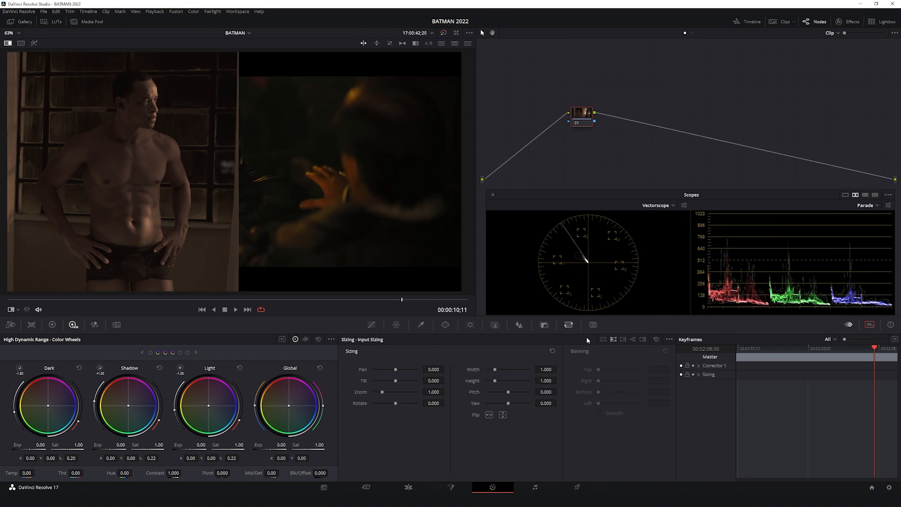
Set the reference image's pan to 569 in Reference Sizing and position the wipe divider between the man and Batman.
{"action": "left_click", "coordinate": [604, 339]}
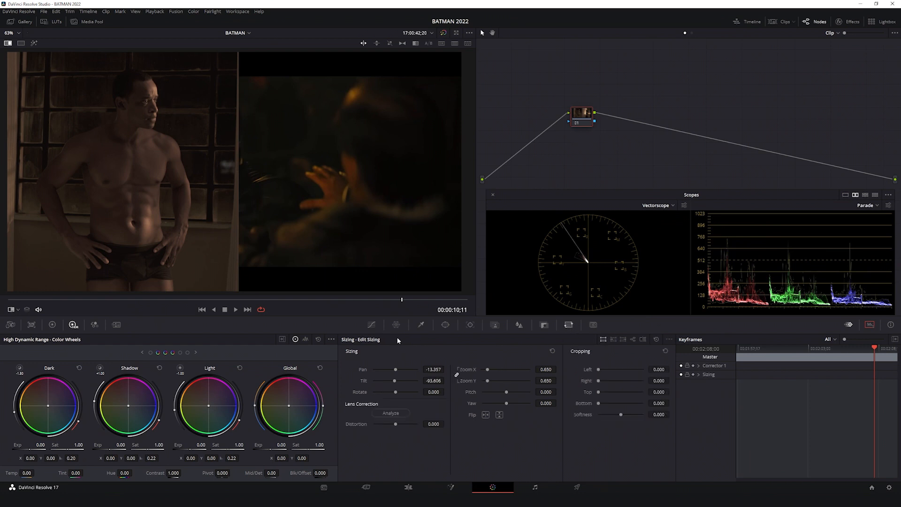
{"action": "left_click", "coordinate": [613, 339]}
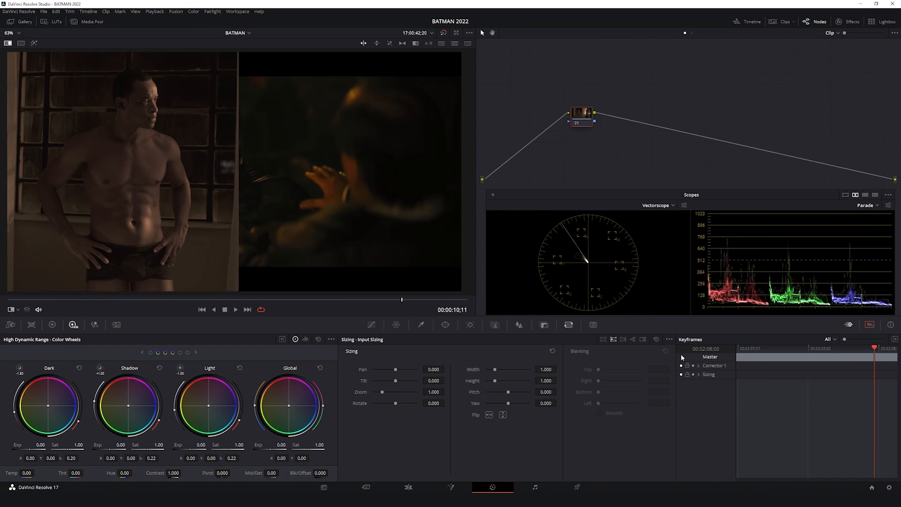
{"action": "left_click", "coordinate": [643, 339]}
{"action": "left_click_drag", "start_coordinate": [432, 368], "coordinate": [489, 368]}
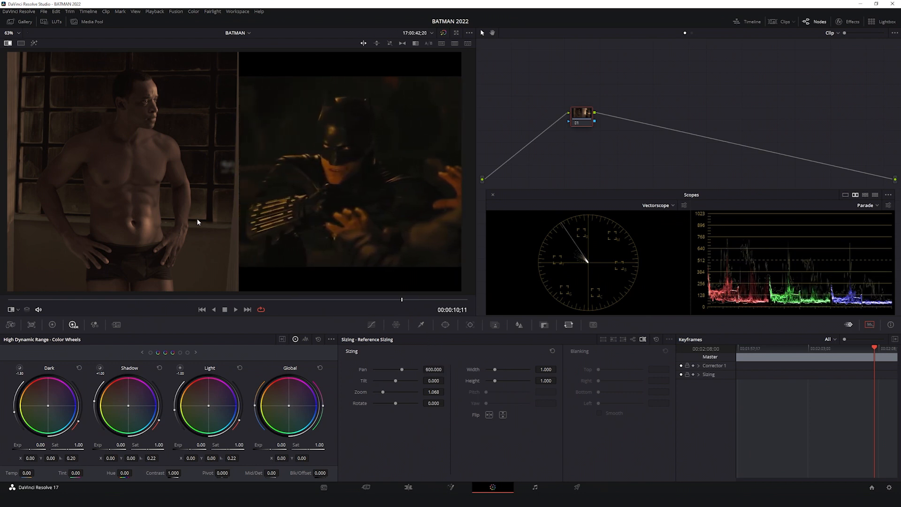
{"action": "left_click_drag", "start_coordinate": [238, 225], "coordinate": [229, 225]}
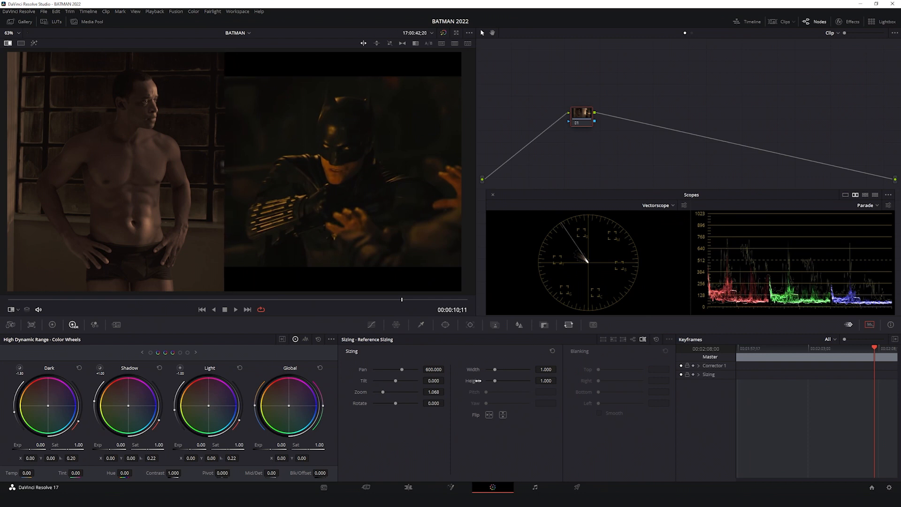
{"action": "left_click_drag", "start_coordinate": [446, 369], "coordinate": [376, 306]}
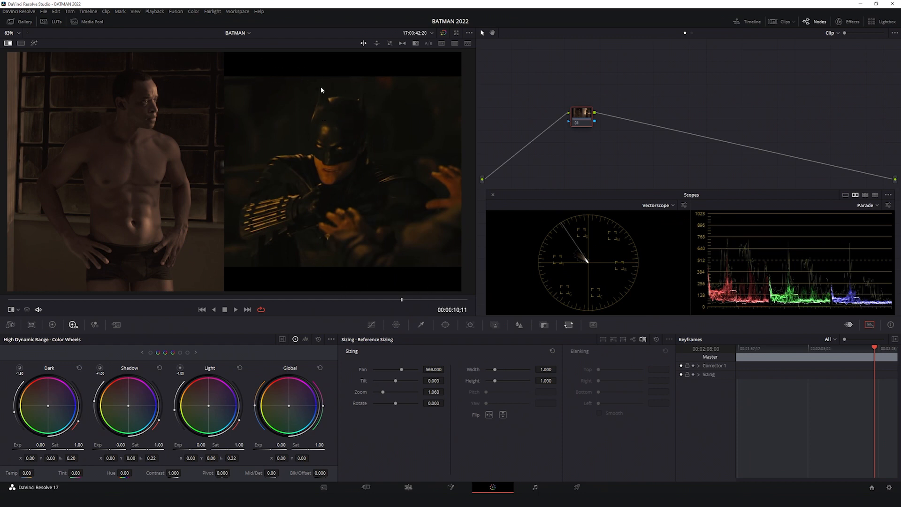
{"action": "mouse_move", "coordinate": [222, 142]}
{"action": "left_mouse_down"}
{"action": "mouse_move", "coordinate": [469, 147]}
{"action": "mouse_move", "coordinate": [234, 150]}
{"action": "left_mouse_up"}
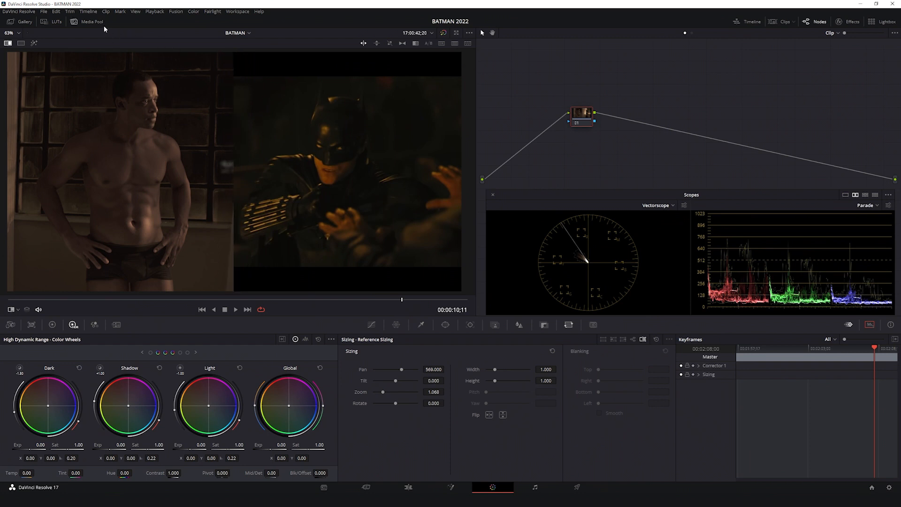
Set the timeline's output blanking to 2.40.
{"action": "left_click", "coordinate": [88, 11]}
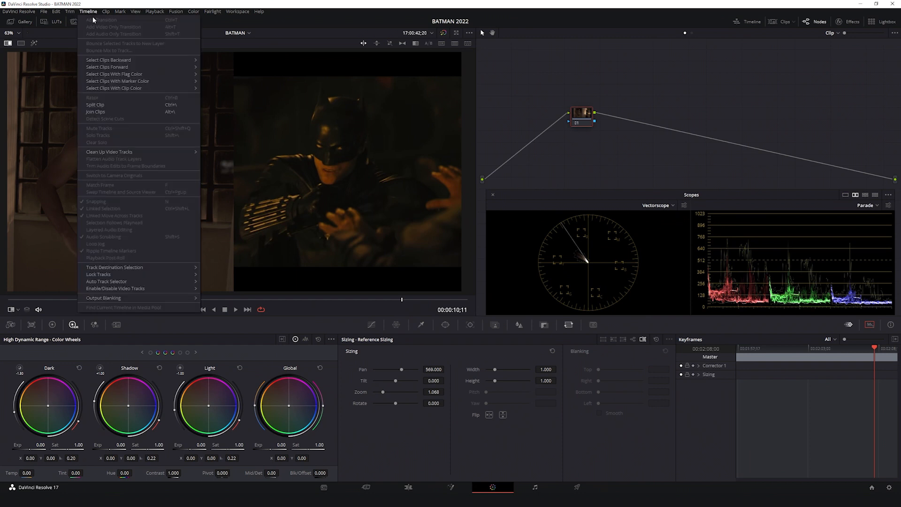
{"action": "mouse_move", "coordinate": [149, 299]}
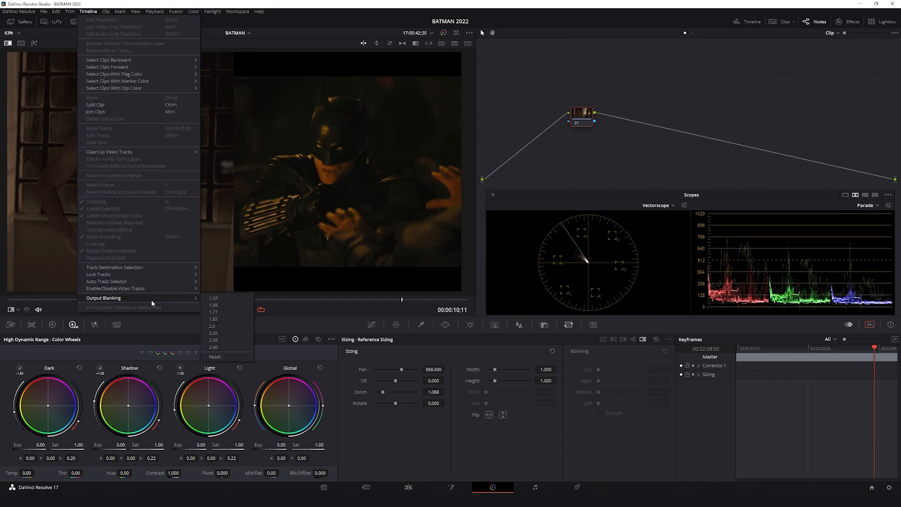
{"action": "left_click", "coordinate": [218, 348]}
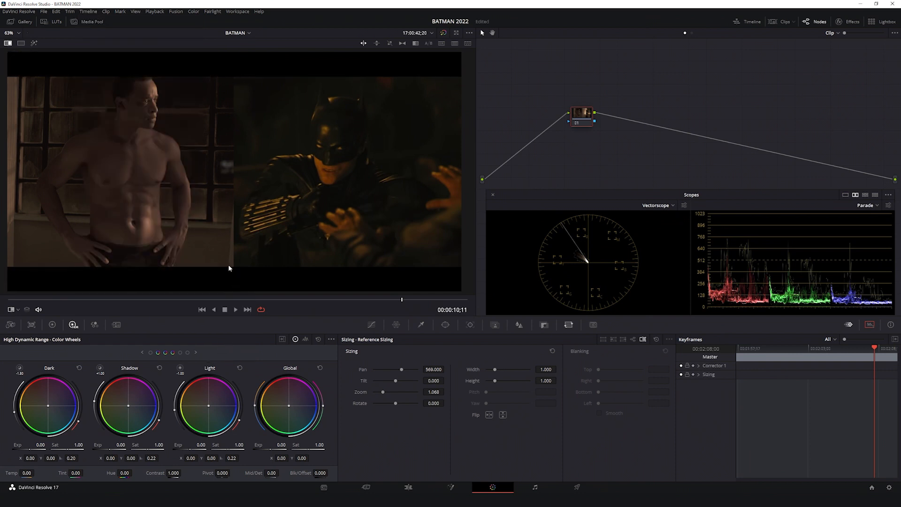
Shift the wipe divider slightly between the man and Batman, and toggle the wipe off and on to compare the full shot.
{"action": "left_click_drag", "start_coordinate": [256, 126], "coordinate": [240, 155]}
{"action": "key", "text": "ctrl+w"}
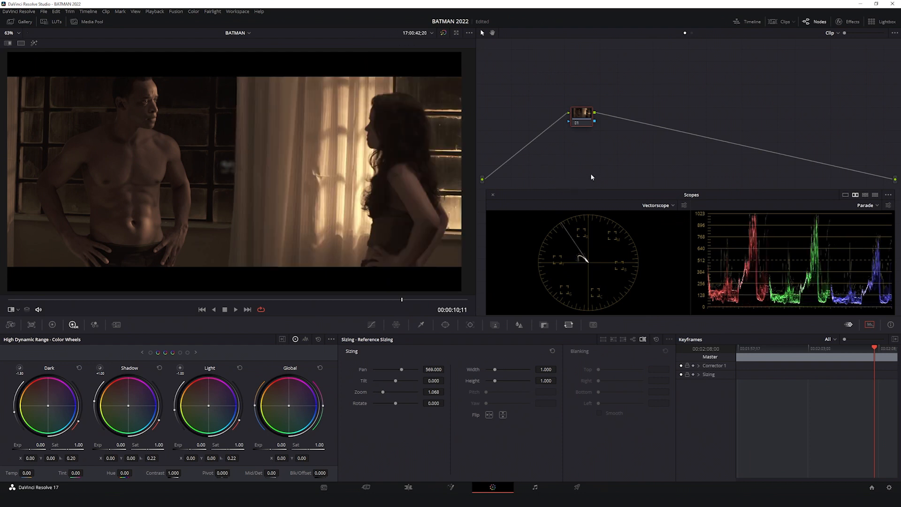
{"action": "key", "text": "ctrl+w"}
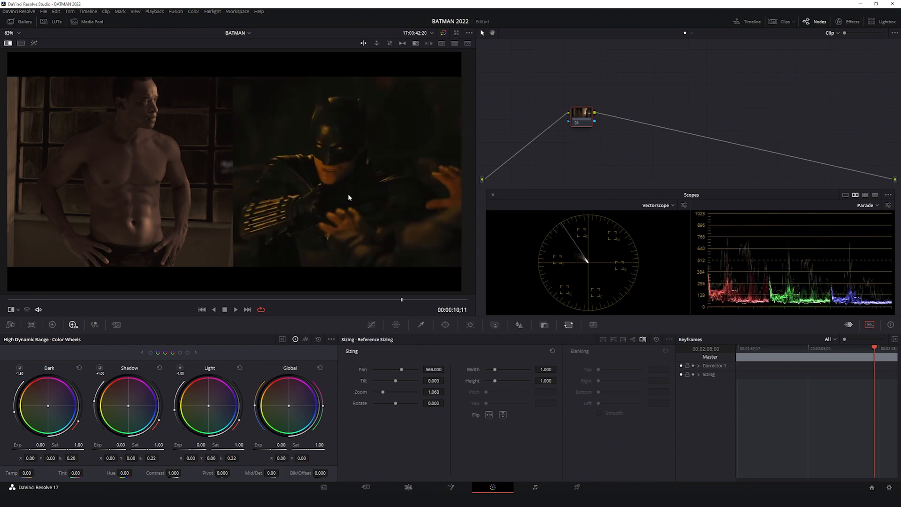
Switch to the REF timeline with the wipe turned off to examine the reference frame, and return to the BATMAN timeline.
{"action": "left_click", "coordinate": [241, 34]}
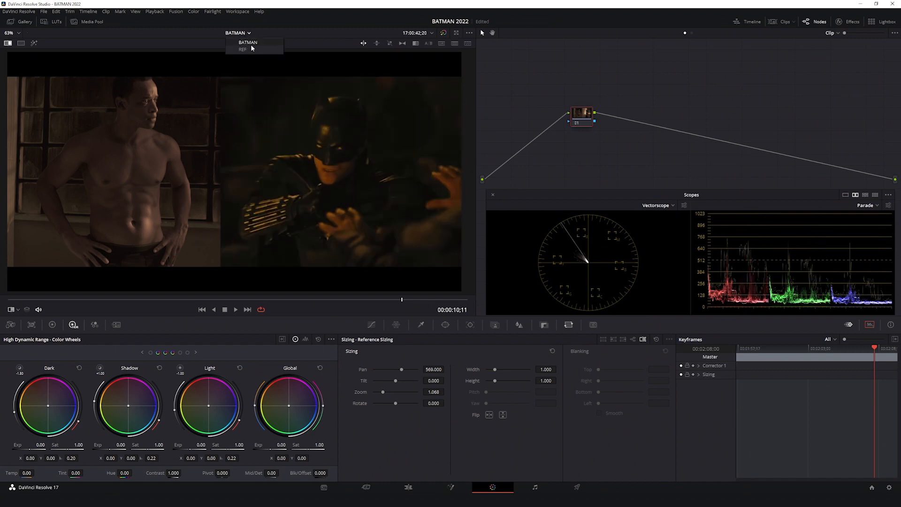
{"action": "left_click", "coordinate": [252, 49]}
{"action": "key", "text": "ctrl+w"}
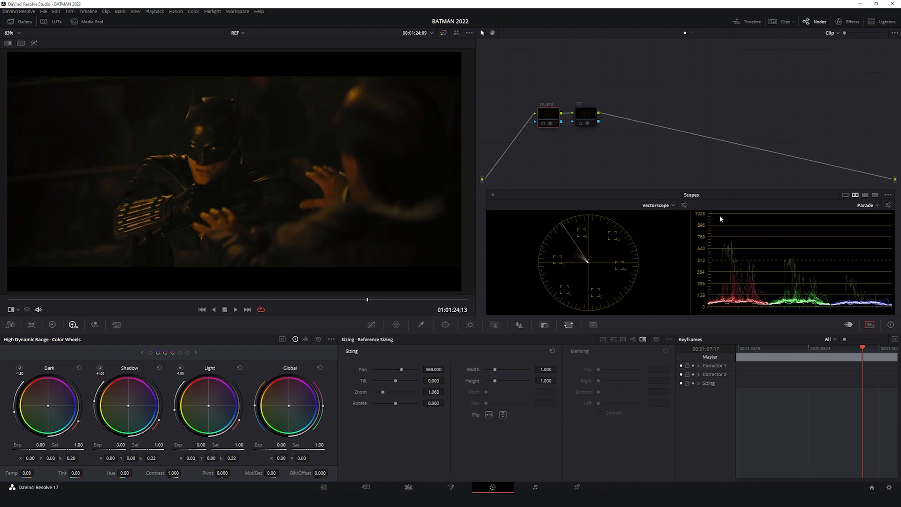
{"action": "left_click", "coordinate": [238, 33]}
{"action": "left_click", "coordinate": [252, 50]}
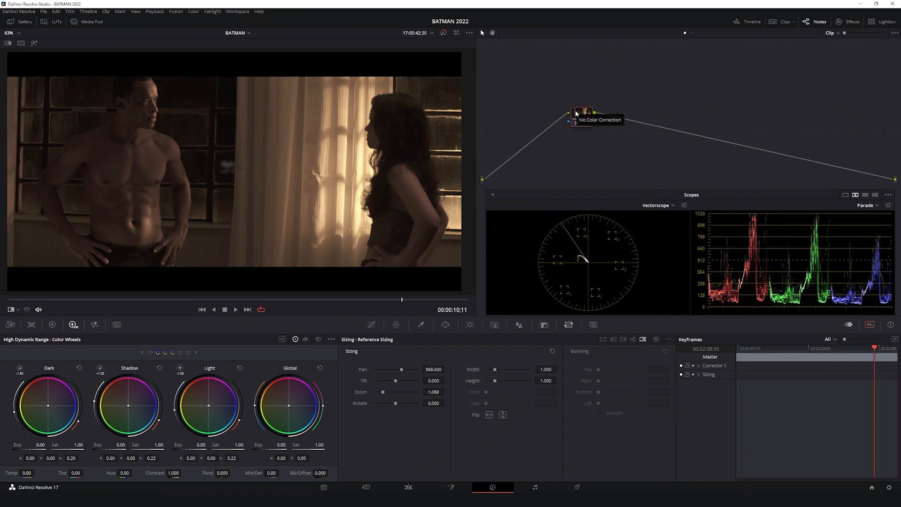
Move the first node to the upper-left corner of the node graph and add two serial nodes after it.
{"action": "left_click_drag", "start_coordinate": [577, 112], "coordinate": [502, 103]}
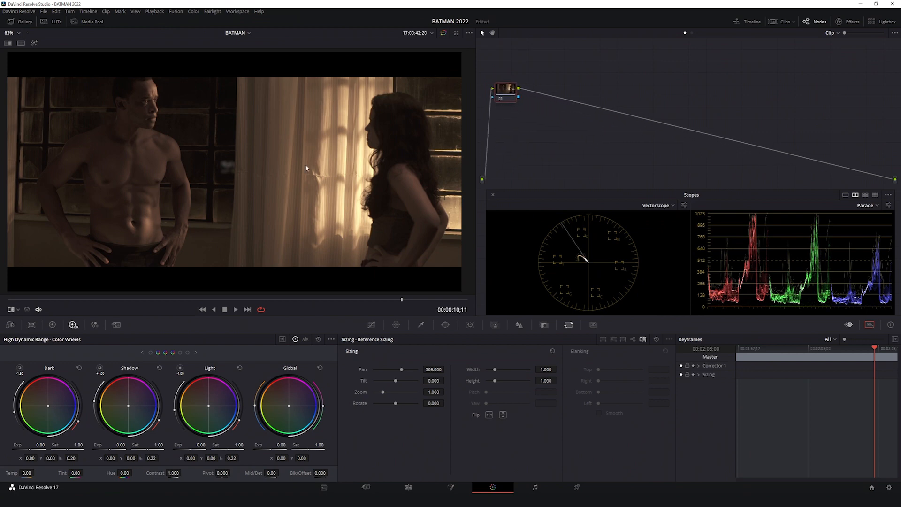
{"action": "left_click_drag", "start_coordinate": [506, 91], "coordinate": [503, 83]}
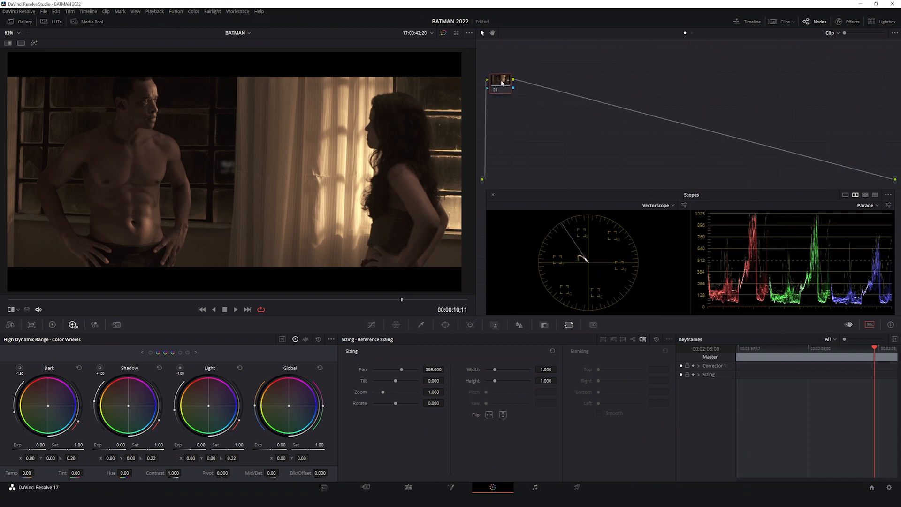
{"action": "key", "text": "alt+s"}
{"action": "key", "text": "alt+s"}
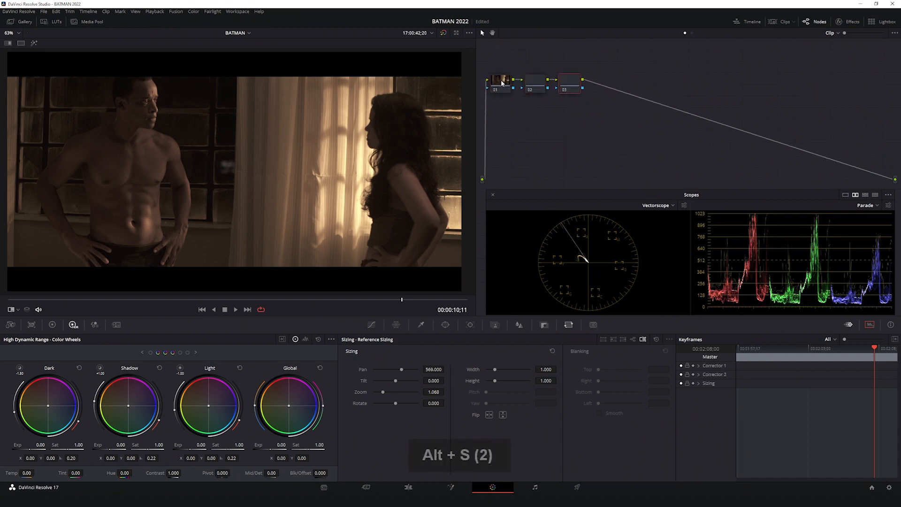
Label the first node NR and the second node HDR.
{"action": "key", "text": "Tab"}
{"action": "type", "text": "NR"}
{"action": "key", "text": "Return"}
{"action": "left_click", "coordinate": [536, 81]}
{"action": "key", "text": "Tab"}
{"action": "type", "text": "HDR"}
{"action": "key", "text": "Return"}
Label the third node CONTRAST.
{"action": "left_click", "coordinate": [576, 82]}
{"action": "key", "text": "Tab"}
{"action": "type", "text": "CONS"}
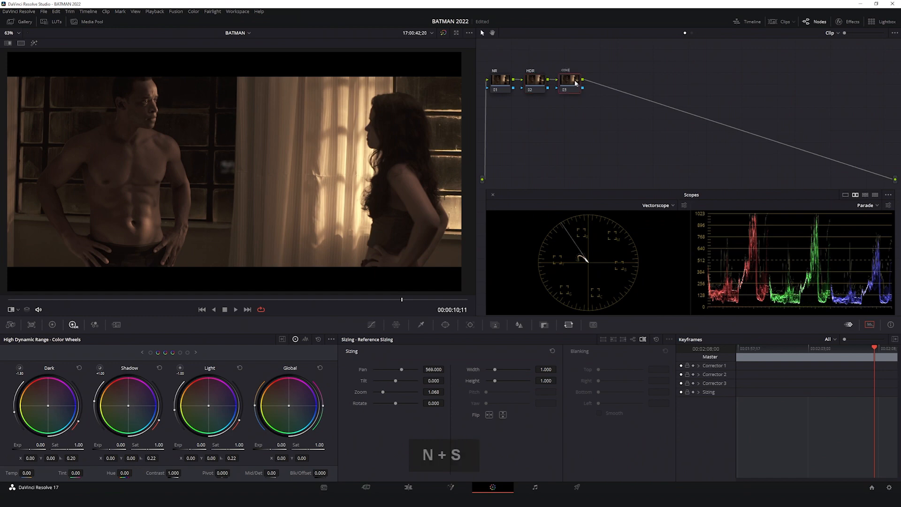
{"action": "key", "text": "BackSpace"}
{"action": "type", "text": "TRAST"}
{"action": "key", "text": "Return"}
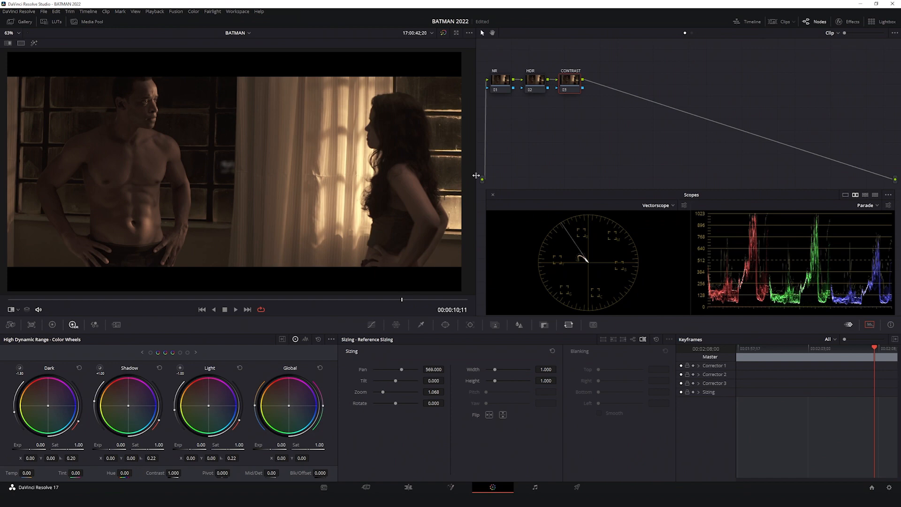
Check the clip's format in the clip thumbnails and move the playhead to 00:00:10:22.
{"action": "left_click", "coordinate": [775, 24]}
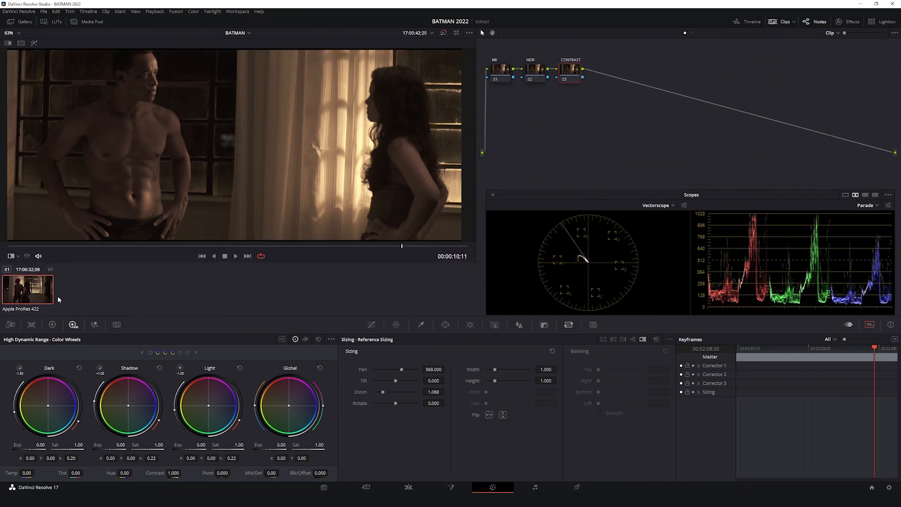
{"action": "left_click", "coordinate": [781, 24]}
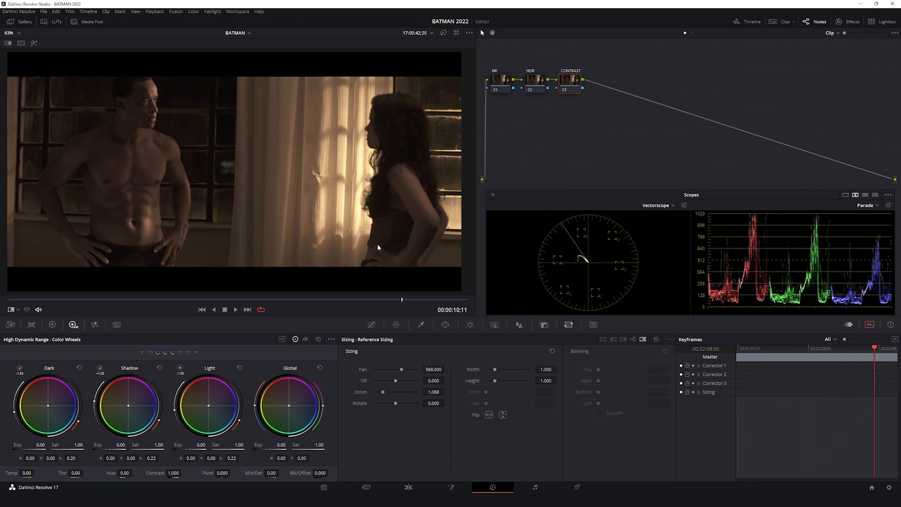
{"action": "mouse_move", "coordinate": [400, 303]}
{"action": "left_mouse_down"}
{"action": "mouse_move", "coordinate": [234, 317]}
{"action": "mouse_move", "coordinate": [364, 313]}
{"action": "mouse_move", "coordinate": [438, 297]}
{"action": "mouse_move", "coordinate": [415, 301]}
{"action": "left_mouse_up"}
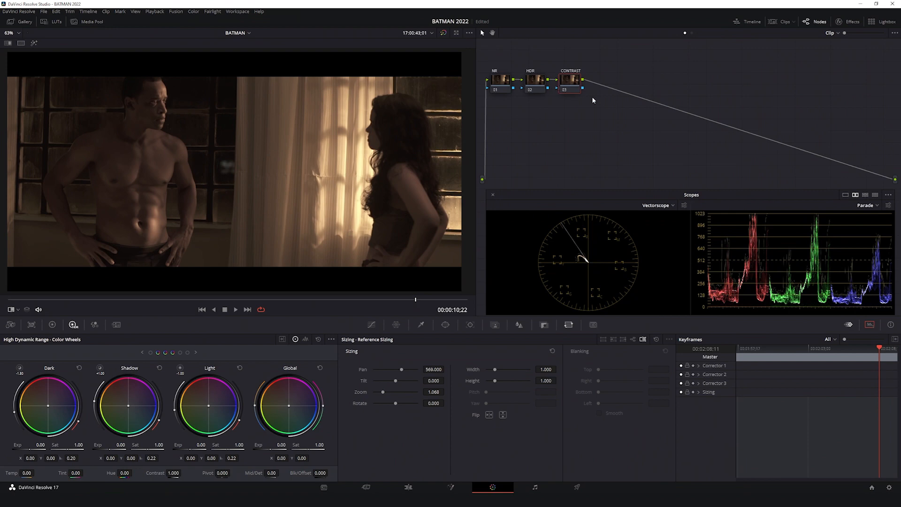
Add a serial node after CONTRAST with a parallel node beneath it, and label the upper one HIGHS.
{"action": "key", "text": "alt+s"}
{"action": "key", "text": "alt+p"}
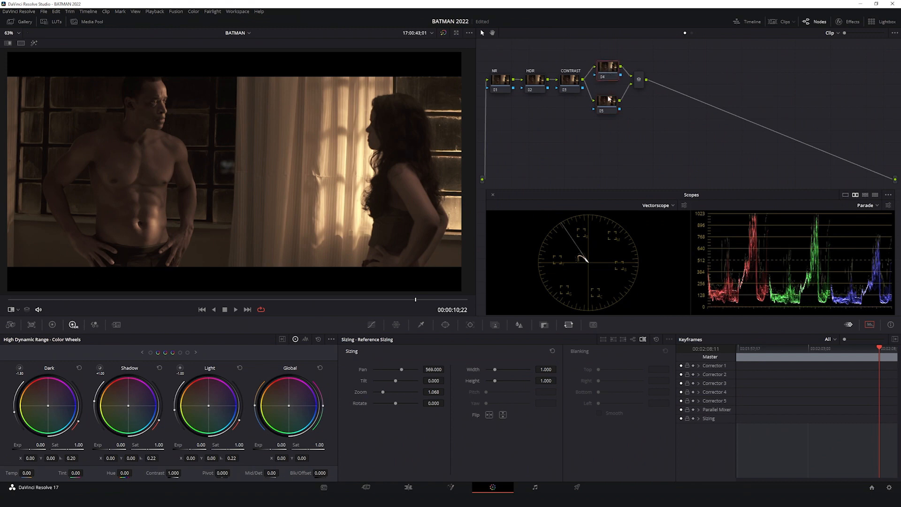
{"action": "left_click", "coordinate": [609, 70]}
{"action": "key", "text": "Tab"}
{"action": "key", "text": "h+i"}
{"action": "key", "text": "g+h"}
{"action": "key", "text": "BackSpace"}
{"action": "key", "text": "Return"}
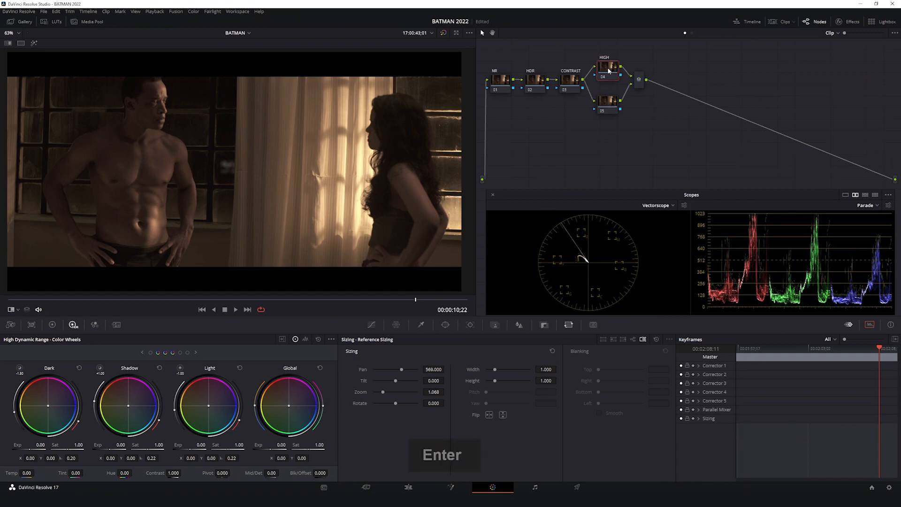
{"action": "key", "text": "Tab"}
{"action": "key", "text": "s"}
Label the lower parallel node SHADOWS.
{"action": "left_click", "coordinate": [613, 102]}
{"action": "key", "text": "Tab"}
{"action": "type", "text": "HADOWS"}
{"action": "key", "text": "Return"}
Add a serial node after the parallel mixer, place it below the mixer, and label it GLOBAL.
{"action": "left_click", "coordinate": [640, 81]}
{"action": "key", "text": "alt+s"}
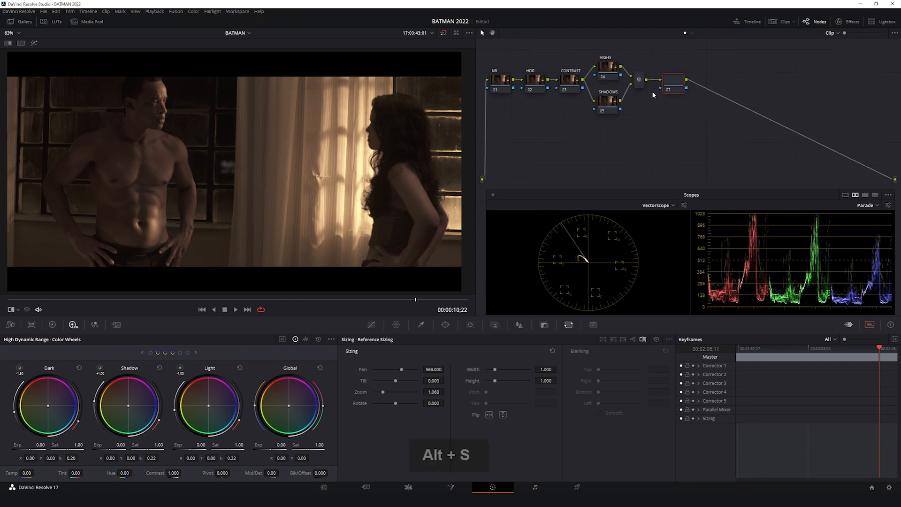
{"action": "left_click_drag", "start_coordinate": [672, 83], "coordinate": [647, 143]}
{"action": "key", "text": "Tab"}
{"action": "type", "text": "GLA"}
{"action": "key", "text": "BackSpace"}
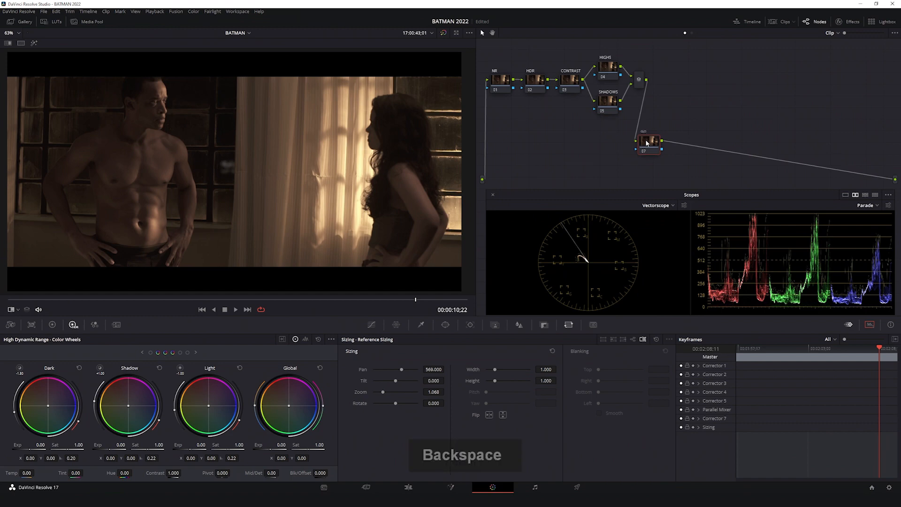
{"action": "type", "text": "OBAL"}
{"action": "key", "text": "Return"}
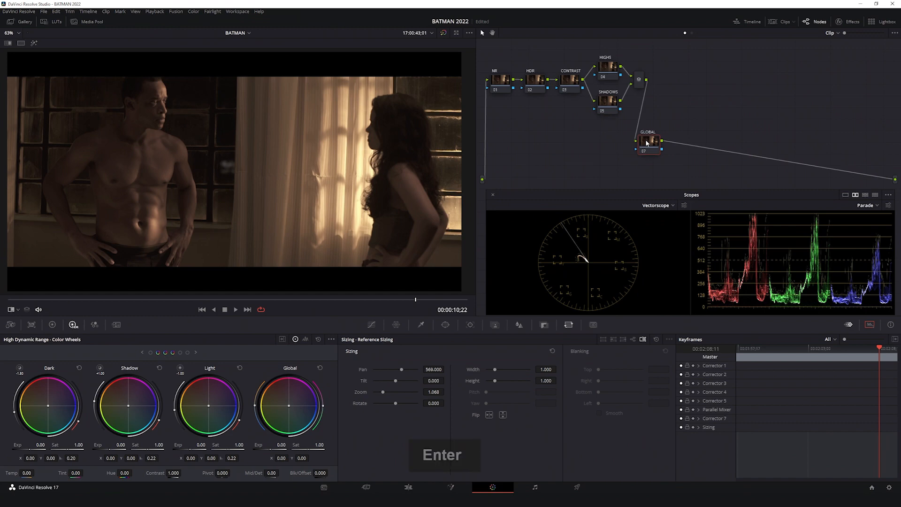
Add two serial nodes after GLOBAL, labelled GRAD and TM.
{"action": "key", "text": "alt+s"}
{"action": "key", "text": "Tab"}
{"action": "type", "text": "GRAD"}
{"action": "key", "text": "Return"}
{"action": "key", "text": "alt+s"}
{"action": "key", "text": "Tab"}
{"action": "type", "text": "TM"}
{"action": "key", "text": "Return"}
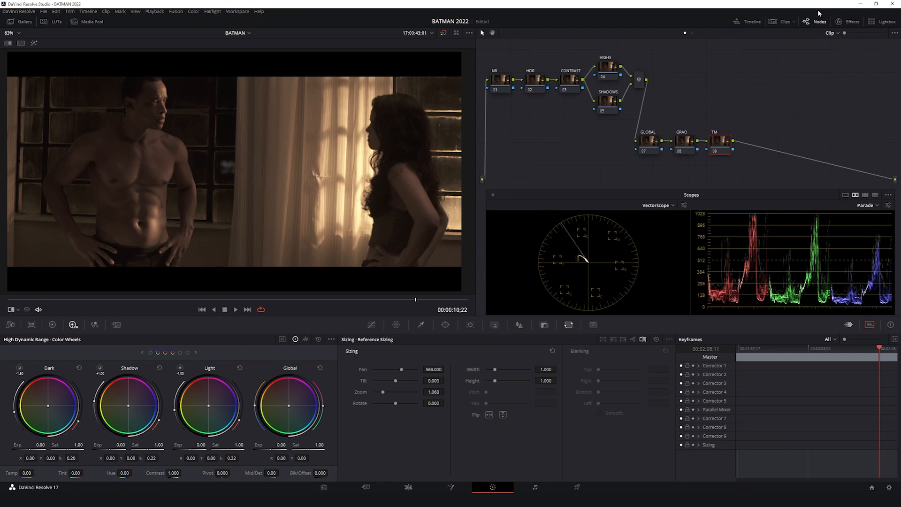
Clear the old effects search and apply the Color Space Transform effect to the TM node.
{"action": "left_click", "coordinate": [847, 21]}
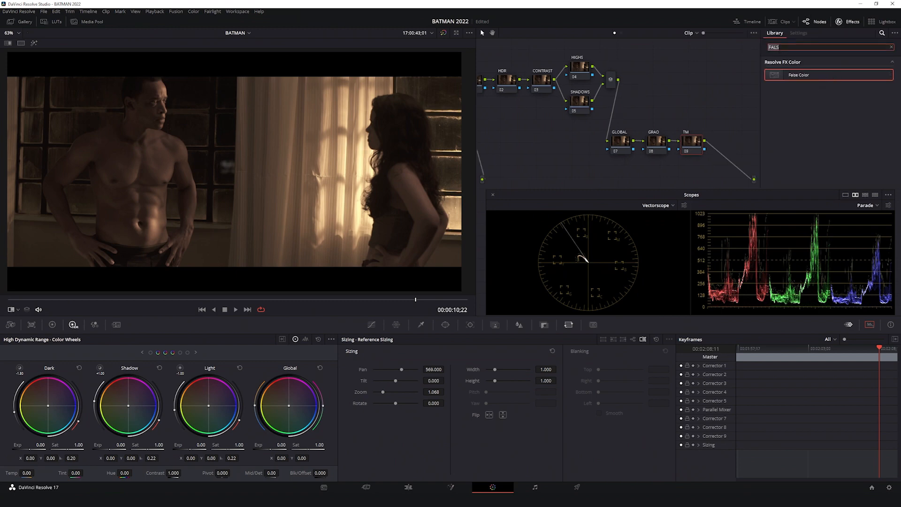
{"action": "key", "text": "BackSpace"}
{"action": "key", "text": "BackSpace"}
{"action": "key", "text": "BackSpace"}
{"action": "key", "text": "BackSpace"}
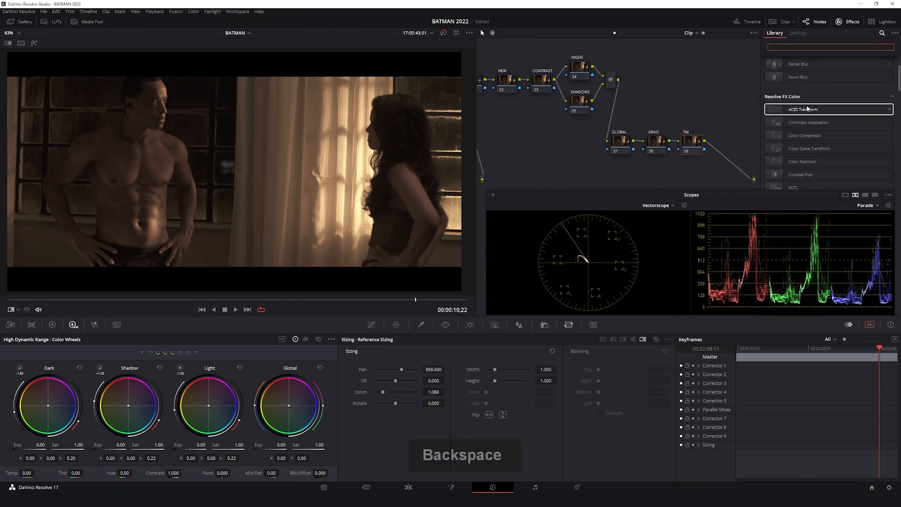
{"action": "left_click_drag", "start_coordinate": [788, 149], "coordinate": [685, 148]}
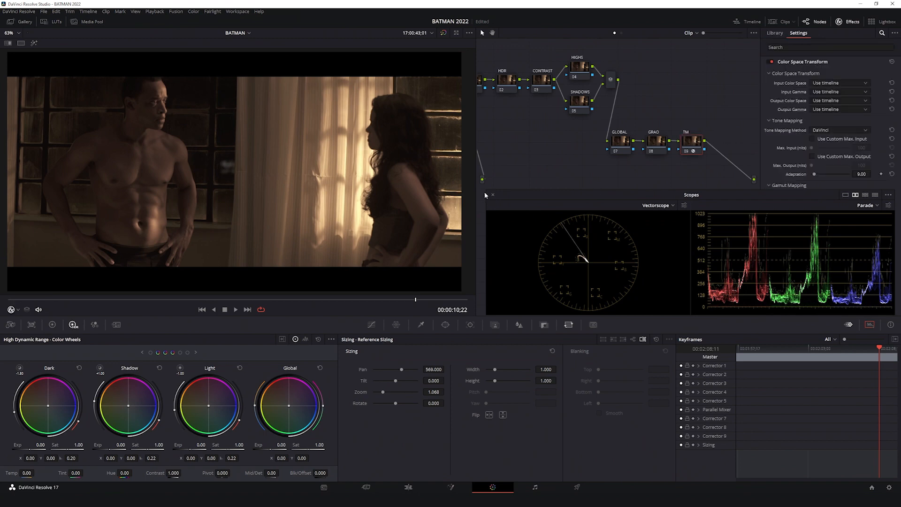
Set the transform's tone mapping method to Luminance Mapping with a custom maximum input of 10000 nits.
{"action": "left_click_drag", "start_coordinate": [547, 205], "coordinate": [524, 355]}
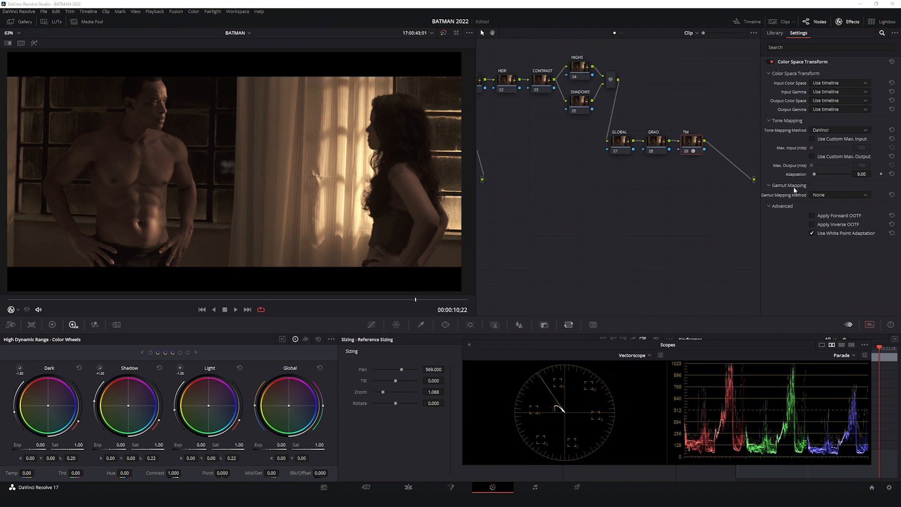
{"action": "left_click", "coordinate": [828, 130]}
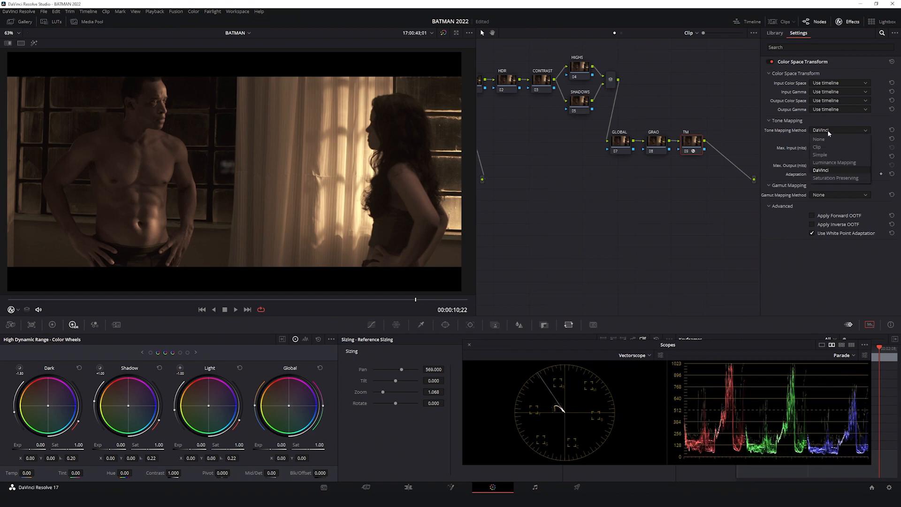
{"action": "left_click", "coordinate": [835, 163]}
{"action": "left_click", "coordinate": [834, 141]}
{"action": "double_click", "coordinate": [862, 148]}
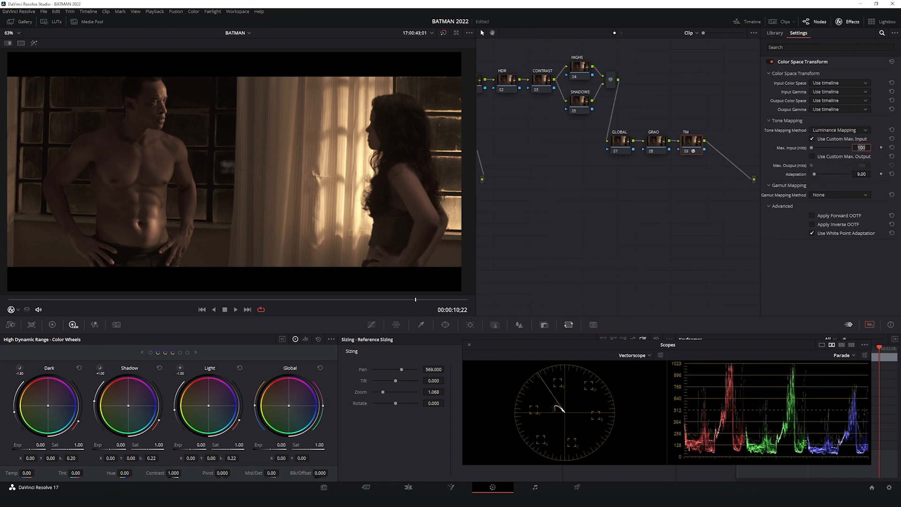
{"action": "type", "text": "10000"}
{"action": "key", "text": "Return"}
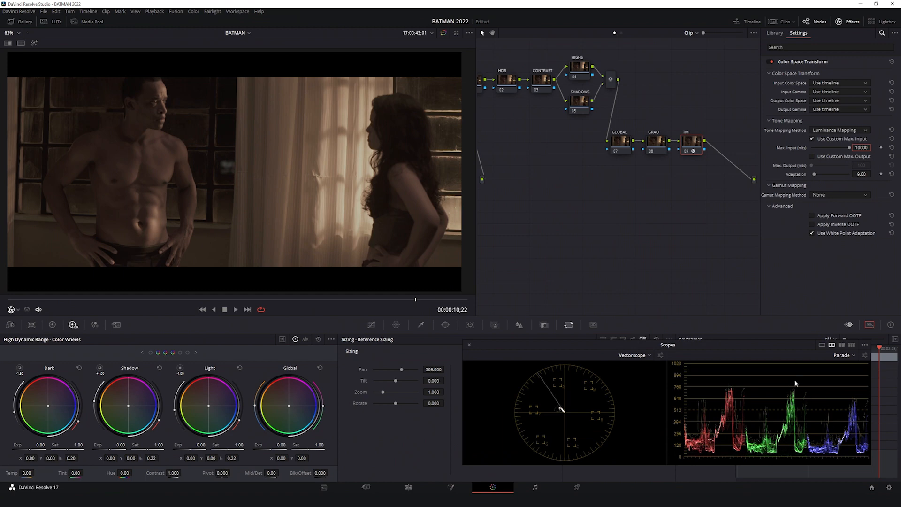
Set a custom maximum output of 235 nits and the gamut mapping method to Saturation Compression.
{"action": "left_click", "coordinate": [813, 157]}
{"action": "left_click_drag", "start_coordinate": [863, 166], "coordinate": [873, 165]}
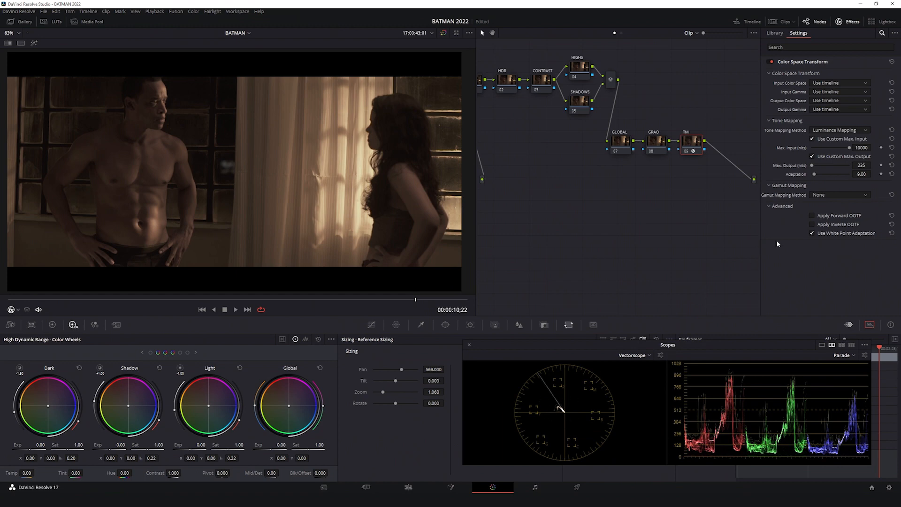
{"action": "left_click", "coordinate": [829, 197]}
{"action": "left_click", "coordinate": [841, 211]}
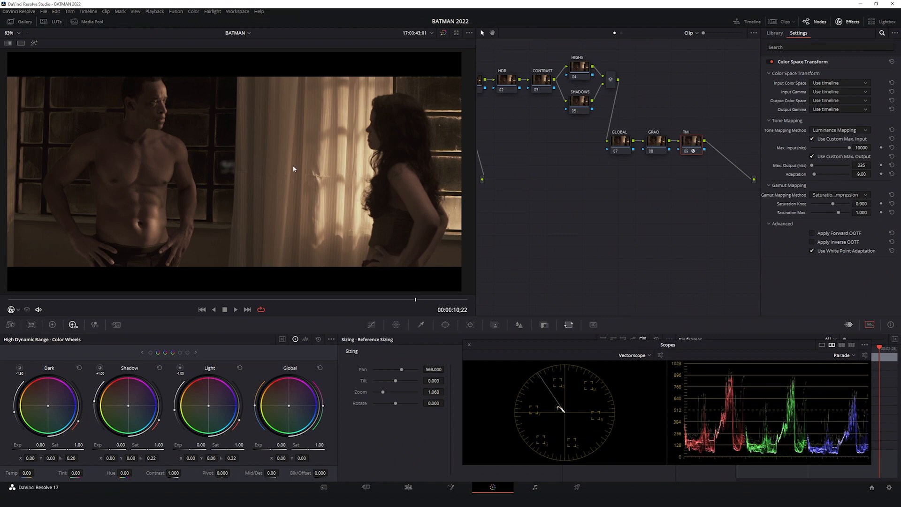
{"action": "left_click", "coordinate": [850, 22]}
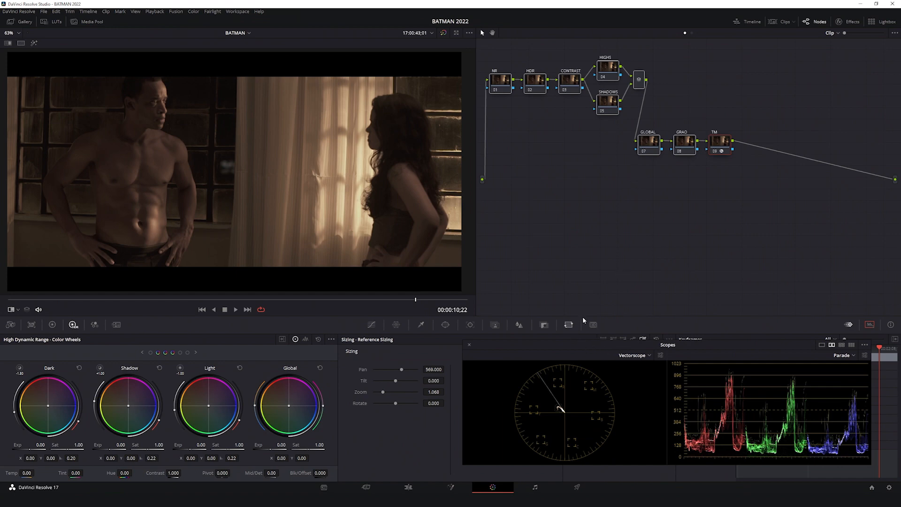
{"action": "left_click_drag", "start_coordinate": [573, 346], "coordinate": [589, 196]}
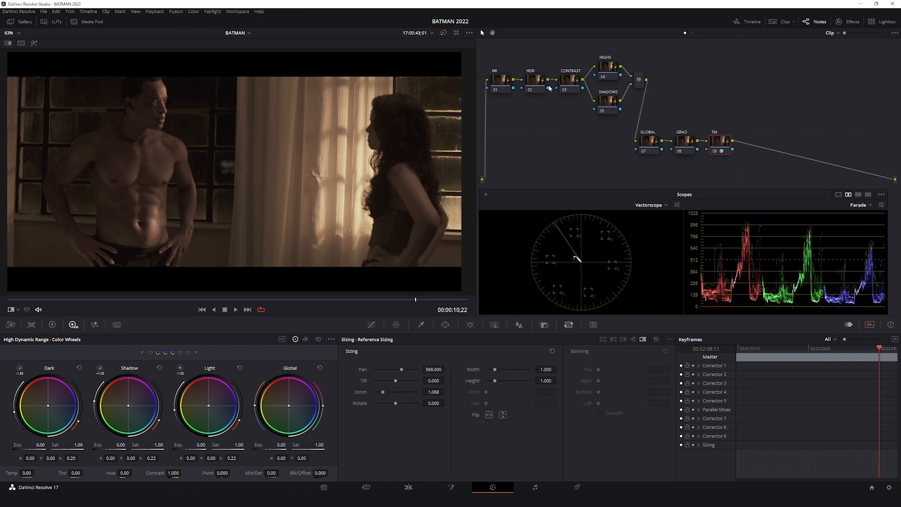
Turn the reference wipe back on and set the CONTRAST node's primaries to contrast 1.259 and pivot 0.755.
{"action": "key", "text": "ctrl+w"}
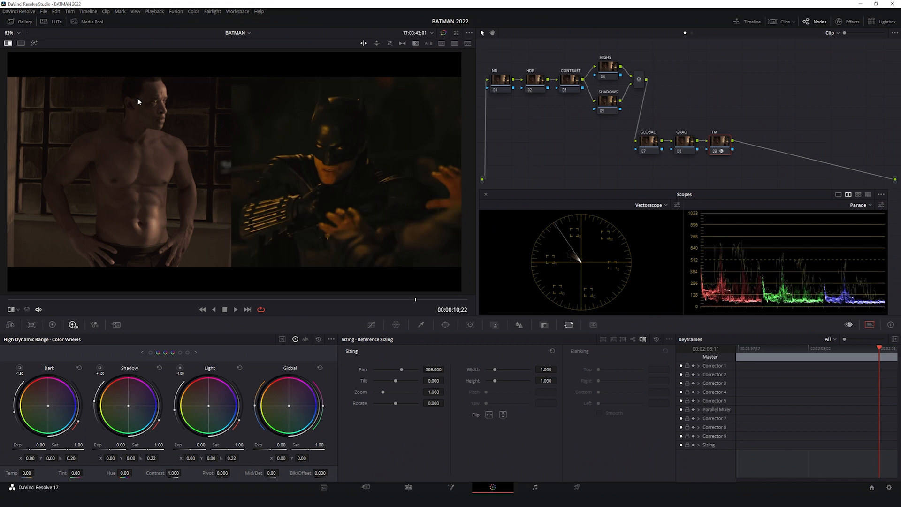
{"action": "left_click", "coordinate": [571, 83]}
{"action": "left_click", "coordinate": [52, 325]}
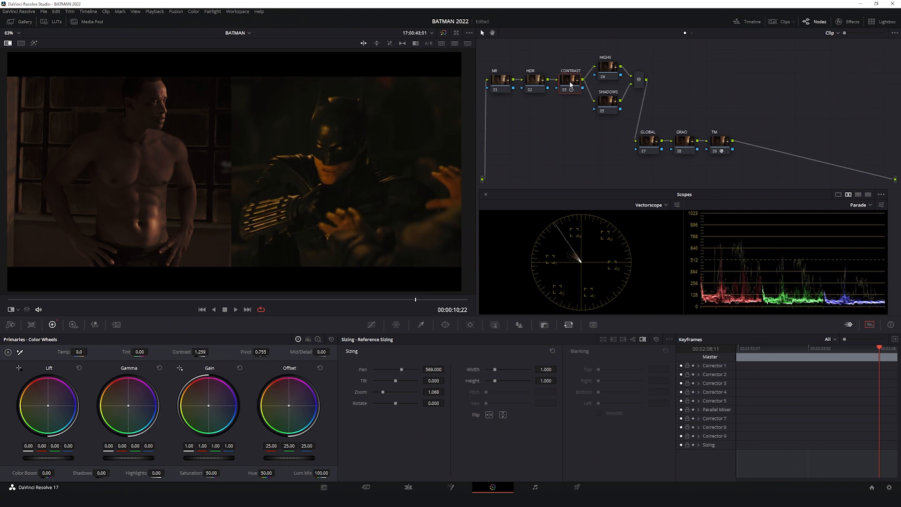
Raise the CONTRAST node's contrast to 1.282, hide the reference wipe and compare the image with the node off and on.
{"action": "key", "text": "ctrl+d"}
{"action": "key", "text": "ctrl+d"}
{"action": "key", "text": "ctrl+d"}
{"action": "key", "text": "ctrl+d"}
{"action": "key", "text": "ctrl+d"}
{"action": "key", "text": "ctrl+d"}
{"action": "key", "text": "ctrl+d"}
{"action": "key", "text": "ctrl+d"}
{"action": "key", "text": "ctrl+w"}
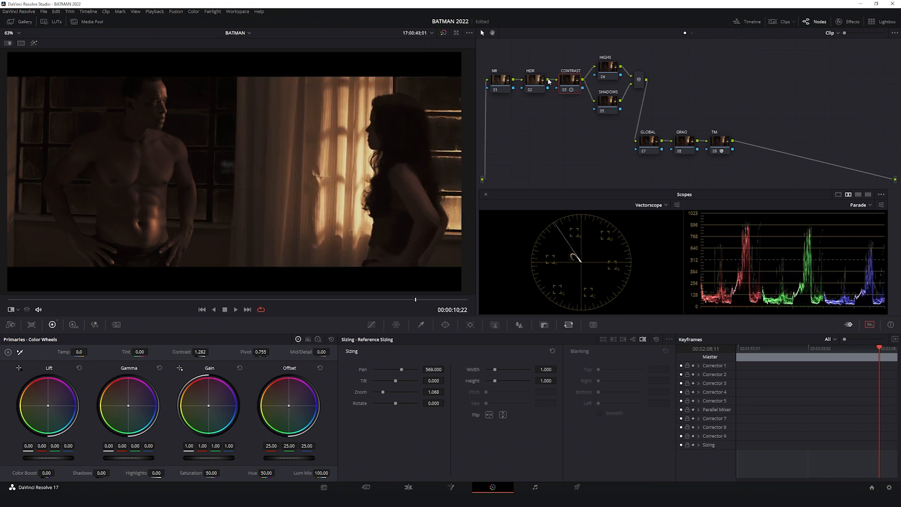
{"action": "key", "text": "ctrl+d"}
{"action": "key", "text": "ctrl+d"}
On the HDR node, set the high dynamic range exposure to -0.34 for the Light zone and -0.57 for the Highlight zone.
{"action": "left_click", "coordinate": [532, 81]}
{"action": "left_click", "coordinate": [72, 324]}
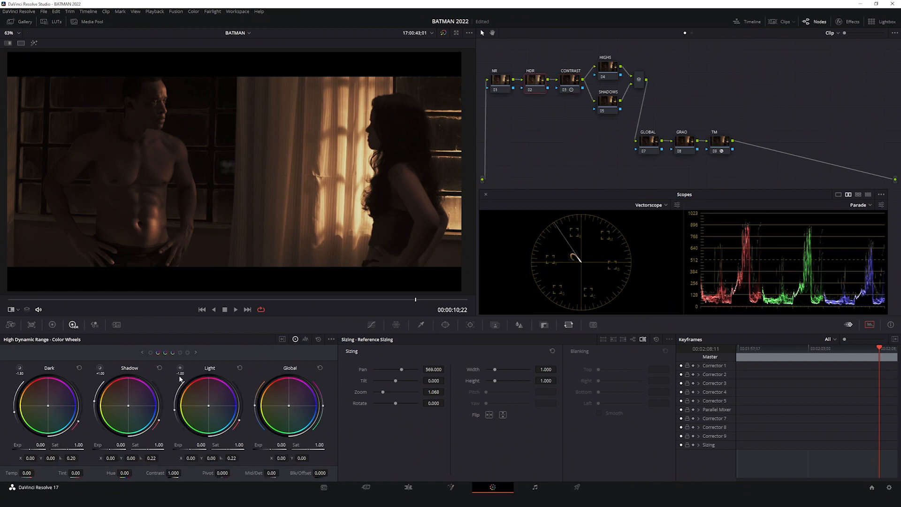
{"action": "mouse_move", "coordinate": [181, 369]}
{"action": "left_click", "coordinate": [181, 353]}
{"action": "mouse_move", "coordinate": [179, 370]}
{"action": "left_click", "coordinate": [188, 353]}
{"action": "mouse_move", "coordinate": [179, 372]}
{"action": "left_click", "coordinate": [19, 369]}
{"action": "left_click_drag", "start_coordinate": [19, 369], "coordinate": [18, 369]}
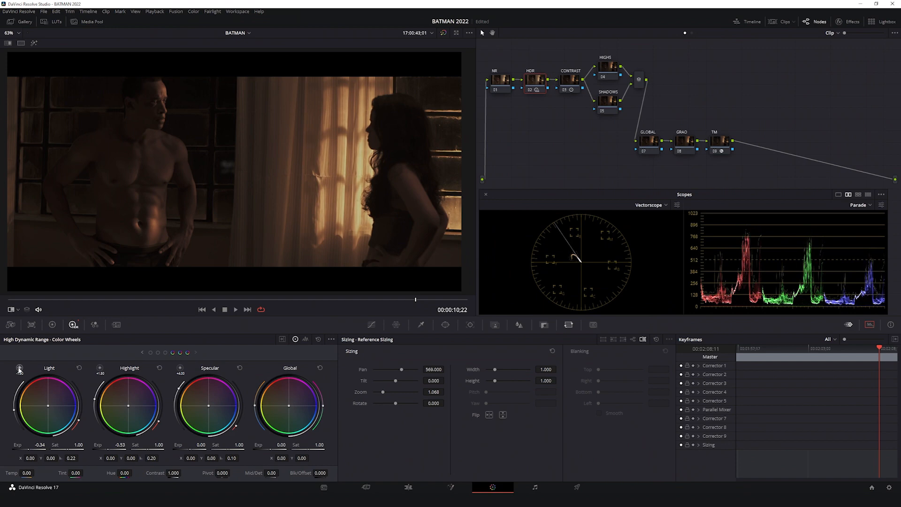
Compare the full frame with the HDR node disabled and enabled.
{"action": "key", "text": "ctrl+d"}
{"action": "key", "text": "ctrl+d"}
{"action": "key", "text": "ctrl+d"}
{"action": "key", "text": "ctrl+d"}
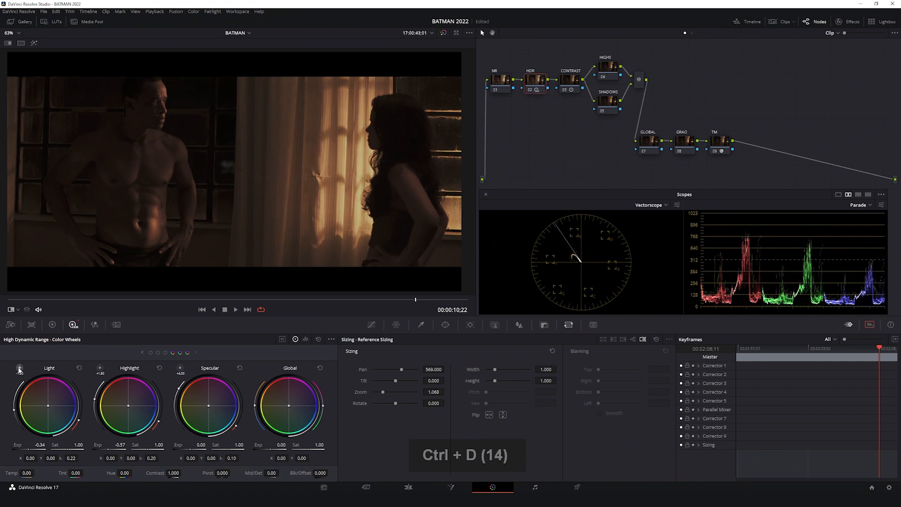
{"action": "key", "text": "ctrl+d"}
{"action": "key", "text": "ctrl+d"}
{"action": "key", "text": "ctrl+d"}
{"action": "key", "text": "ctrl+d"}
{"action": "key", "text": "ctrl+d"}
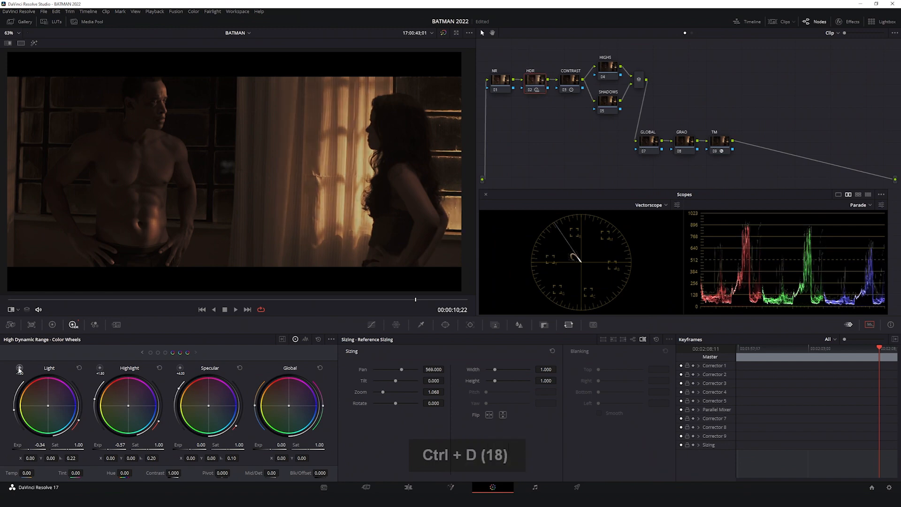
{"action": "key", "text": "ctrl+d"}
{"action": "key", "text": "ctrl+d"}
{"action": "key", "text": "ctrl+d"}
{"action": "key", "text": "ctrl+d"}
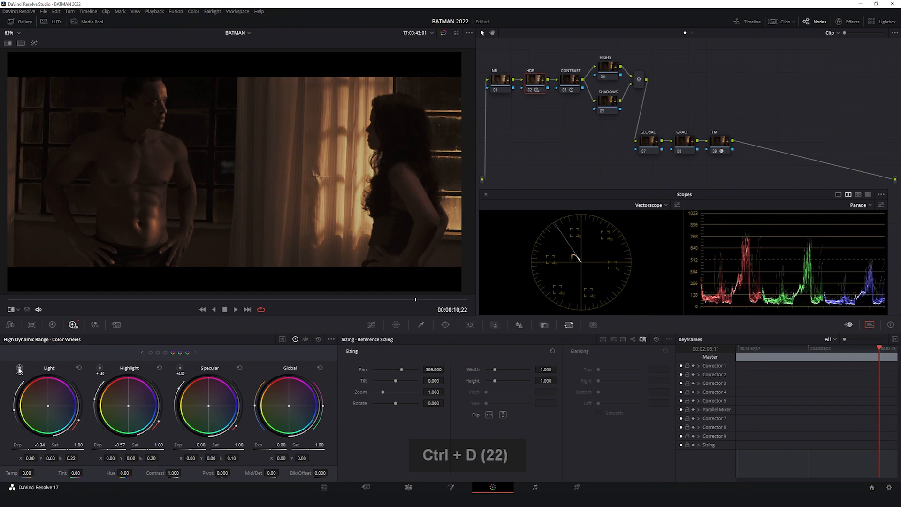
{"action": "key", "text": "ctrl+d"}
{"action": "key", "text": "ctrl+d"}
Turn the reference wipe back on and check the HDR node off and on against the reference frame.
{"action": "key", "text": "ctrl+w"}
{"action": "key", "text": "ctrl+d"}
{"action": "key", "text": "ctrl+d"}
{"action": "key", "text": "ctrl+d"}
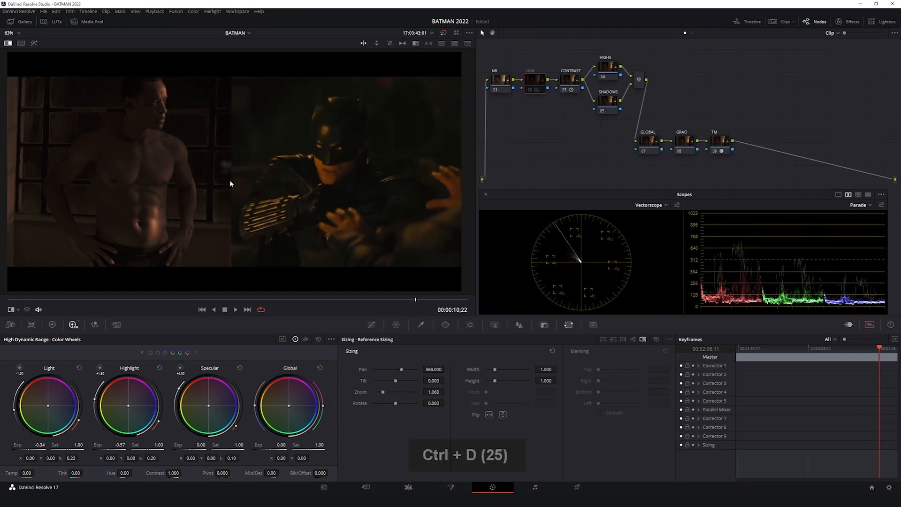
{"action": "key", "text": "ctrl+d"}
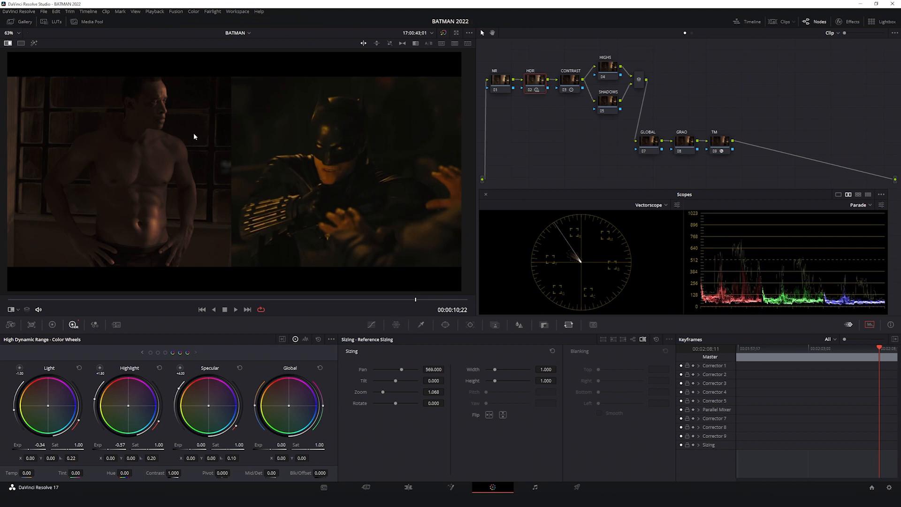
{"action": "key", "text": "ctrl+d"}
{"action": "key", "text": "ctrl+d"}
{"action": "key", "text": "ctrl+d"}
{"action": "key", "text": "ctrl+d"}
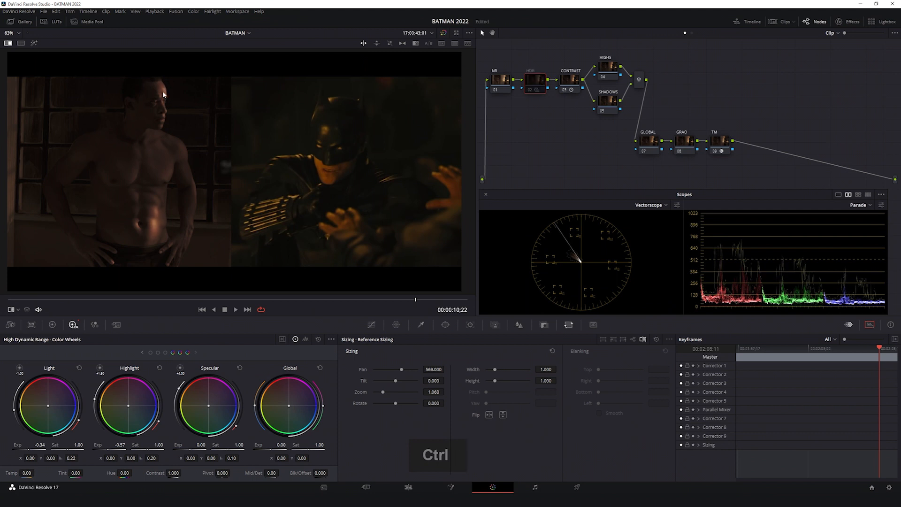
Expand the HDR zone graph and check the Light and Highlight zones individually by disabling and re-enabling each.
{"action": "left_click", "coordinate": [282, 339]}
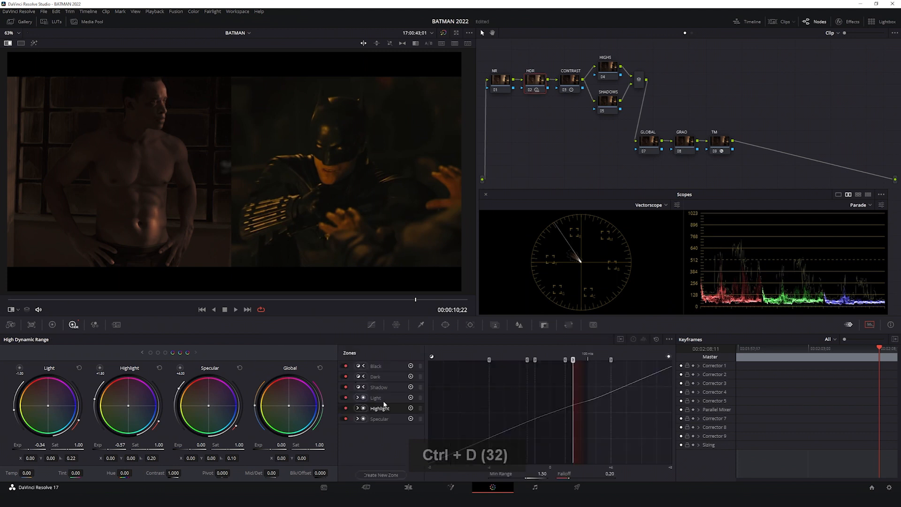
{"action": "left_click", "coordinate": [345, 398]}
{"action": "left_click", "coordinate": [345, 398]}
{"action": "left_click", "coordinate": [345, 398]}
{"action": "left_click", "coordinate": [345, 398]}
{"action": "left_click", "coordinate": [345, 408]}
{"action": "left_click", "coordinate": [345, 408]}
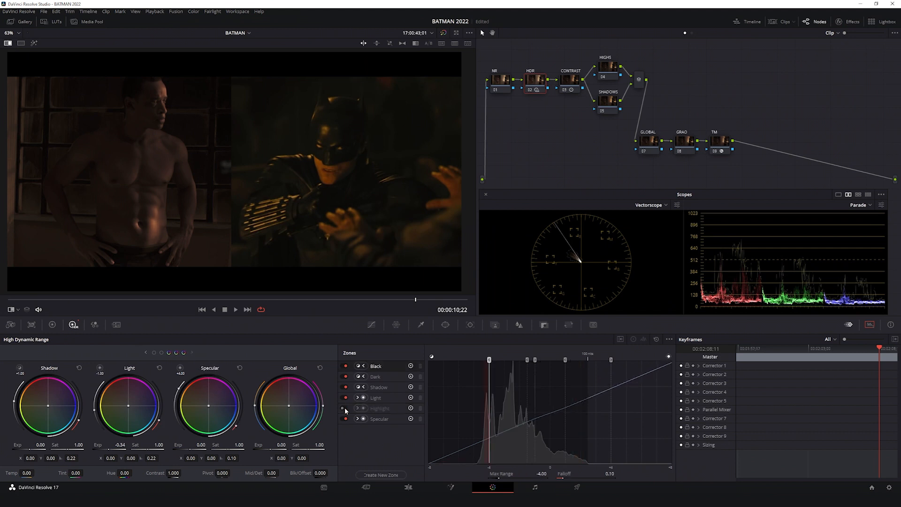
Set the Light zone's falloff to 0.38 and compare the image with the HDR node off and on.
{"action": "left_click", "coordinate": [375, 398]}
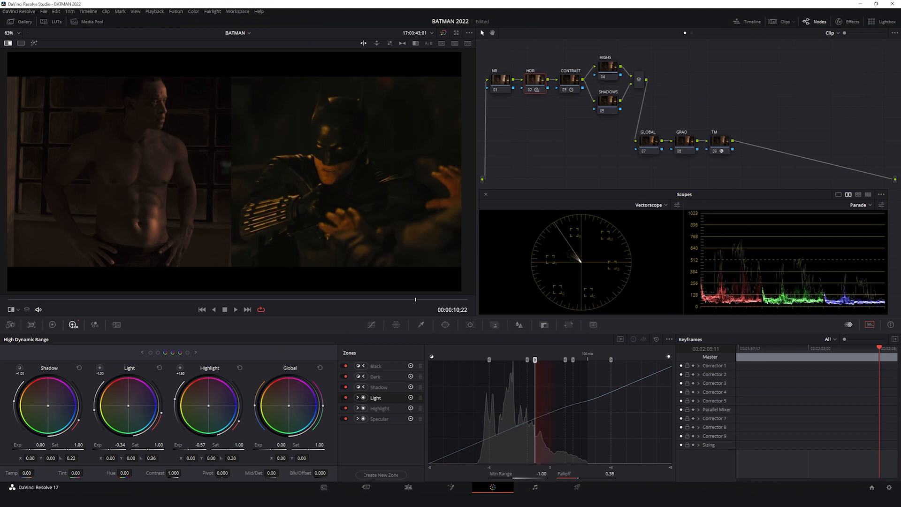
{"action": "key", "text": "ctrl+d"}
{"action": "key", "text": "ctrl+d"}
{"action": "key", "text": "ctrl+d"}
{"action": "key", "text": "ctrl+d"}
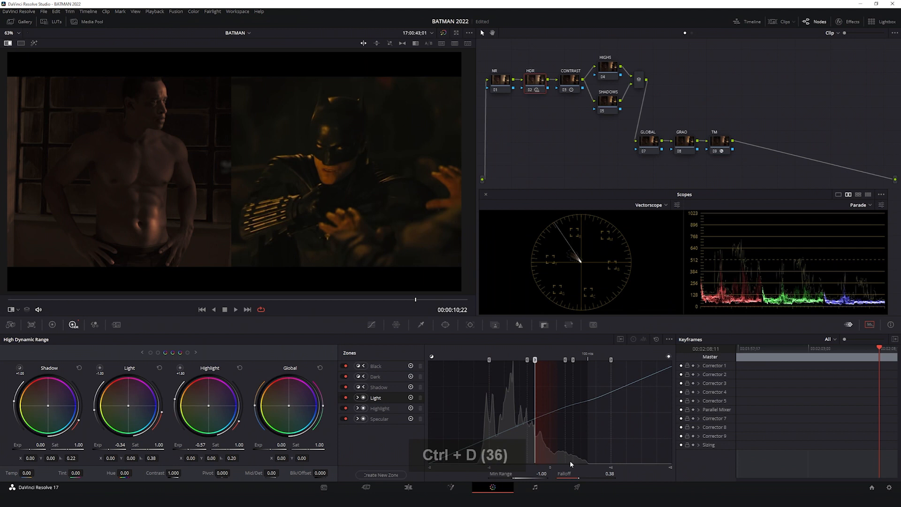
{"action": "key", "text": "ctrl+d"}
{"action": "key", "text": "ctrl+d"}
{"action": "key", "text": "ctrl+d"}
{"action": "key", "text": "ctrl+d"}
{"action": "key", "text": "ctrl+d"}
{"action": "key", "text": "ctrl+d"}
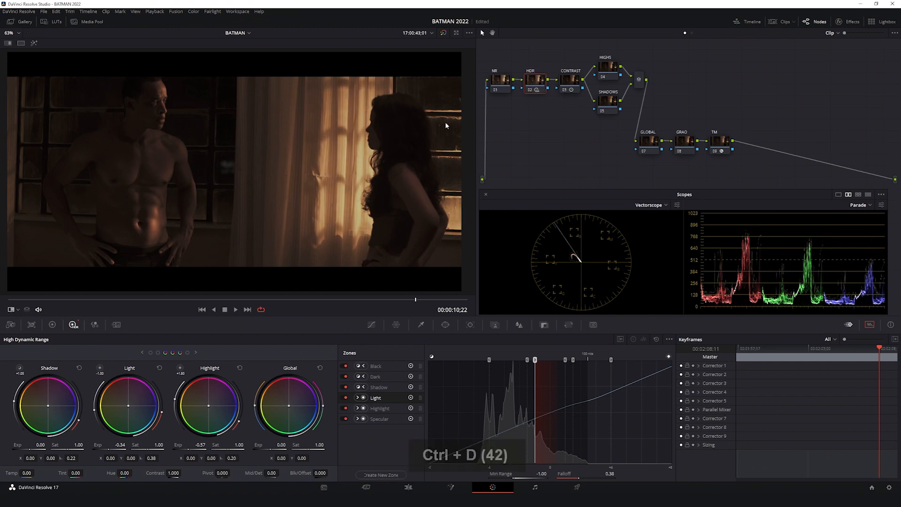
Show the reference wipe again, enlarge the viewer image slightly and compare the HDR node off and on.
{"action": "key", "text": "ctrl+w"}
{"action": "scroll", "coordinate": [253, 200], "scroll_direction": "up", "scroll_amount": 2}
{"action": "mouse_move", "coordinate": [276, 181]}
{"action": "left_mouse_down"}
{"action": "mouse_move", "coordinate": [280, 211]}
{"action": "mouse_move", "coordinate": [286, 186]}
{"action": "mouse_move", "coordinate": [281, 196]}
{"action": "left_mouse_up"}
{"action": "scroll", "coordinate": [289, 193], "scroll_direction": "down", "scroll_amount": 1}
{"action": "scroll", "coordinate": [288, 194], "scroll_direction": "down", "scroll_amount": 2}
{"action": "scroll", "coordinate": [284, 197], "scroll_direction": "up", "scroll_amount": 1}
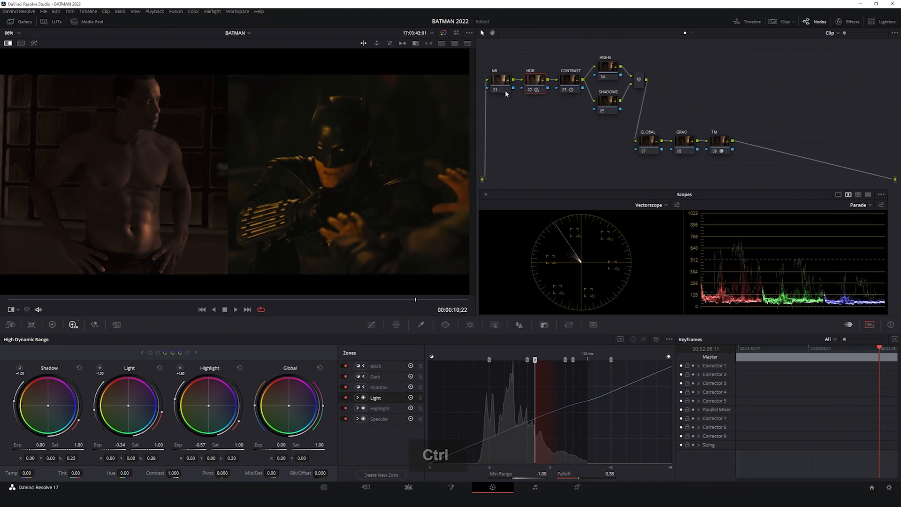
{"action": "key", "text": "ctrl+d"}
{"action": "key", "text": "ctrl+d"}
Compare the CONTRAST node off and on against the reference frame.
{"action": "left_click", "coordinate": [569, 82]}
{"action": "key", "text": "ctrl+d"}
{"action": "key", "text": "ctrl+d"}
{"action": "key", "text": "ctrl+d"}
{"action": "key", "text": "ctrl+d"}
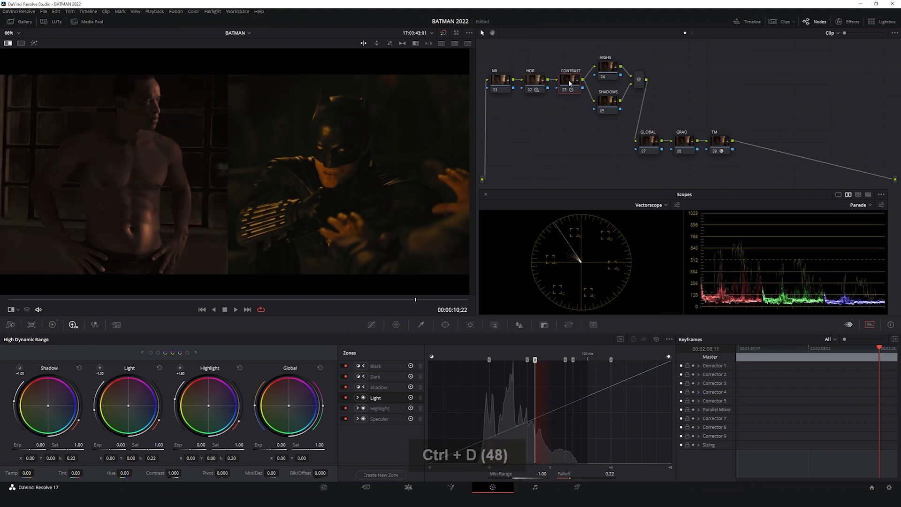
On the HDR node, preview the Shadow and Dark zones and set the Dark zone's exposure to 0.10.
{"action": "left_click", "coordinate": [534, 84]}
{"action": "left_click", "coordinate": [142, 352]}
{"action": "left_click", "coordinate": [99, 367]}
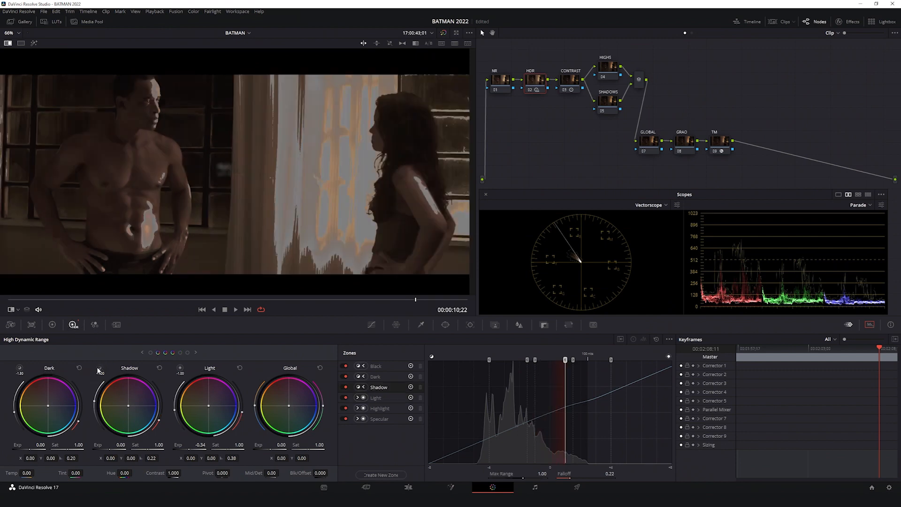
{"action": "left_click", "coordinate": [19, 368]}
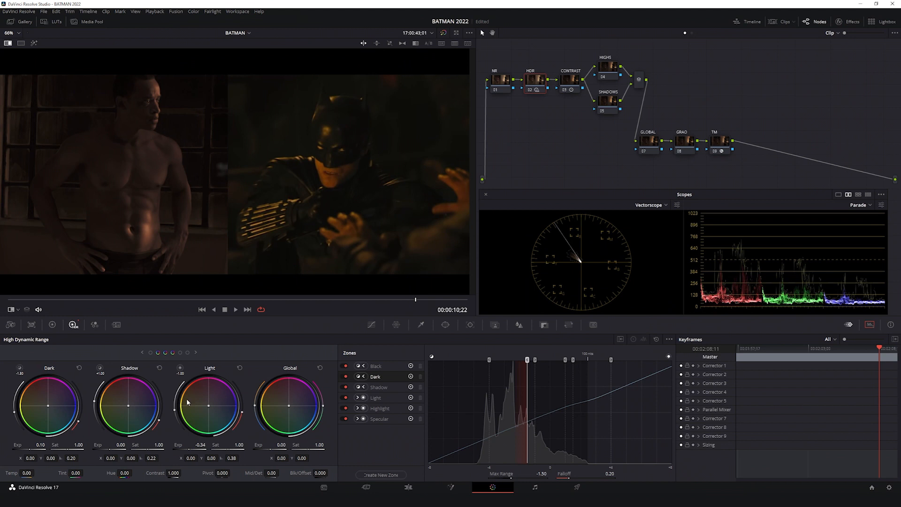
Check the Dark zone and the HDR node off and on, viewing the shot with and without the reference wipe.
{"action": "left_click", "coordinate": [345, 377]}
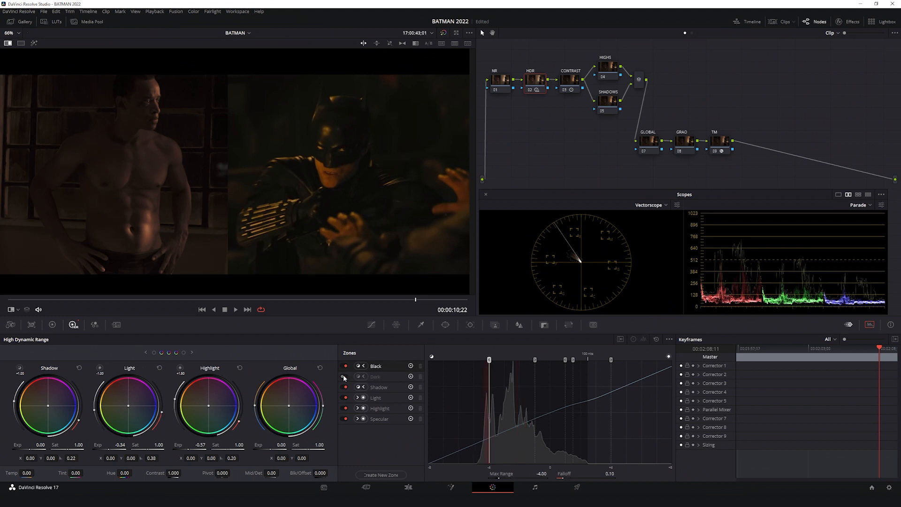
{"action": "left_click", "coordinate": [345, 376]}
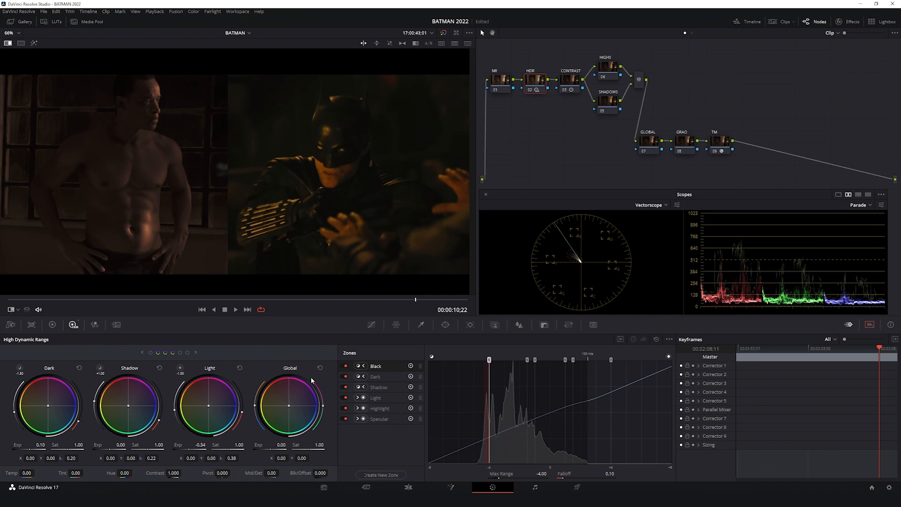
{"action": "key", "text": "ctrl+d"}
{"action": "key", "text": "ctrl+d"}
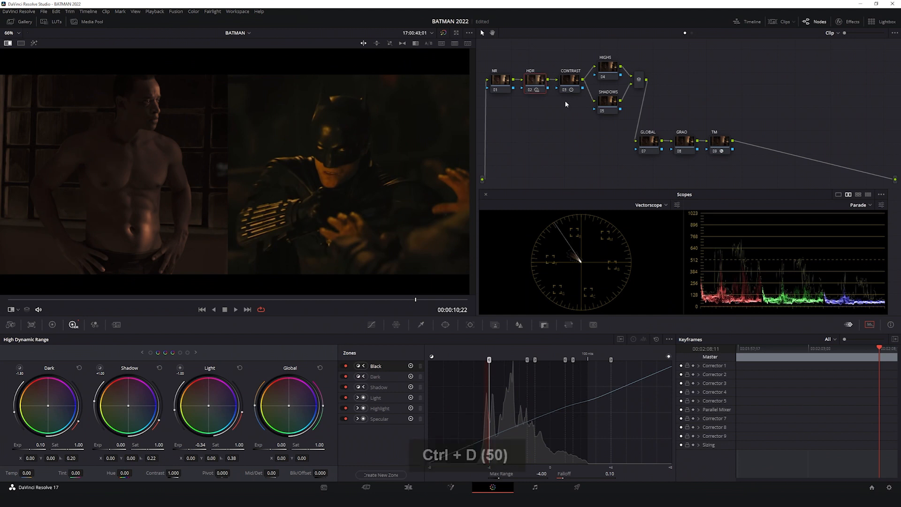
{"action": "key", "text": "ctrl+w"}
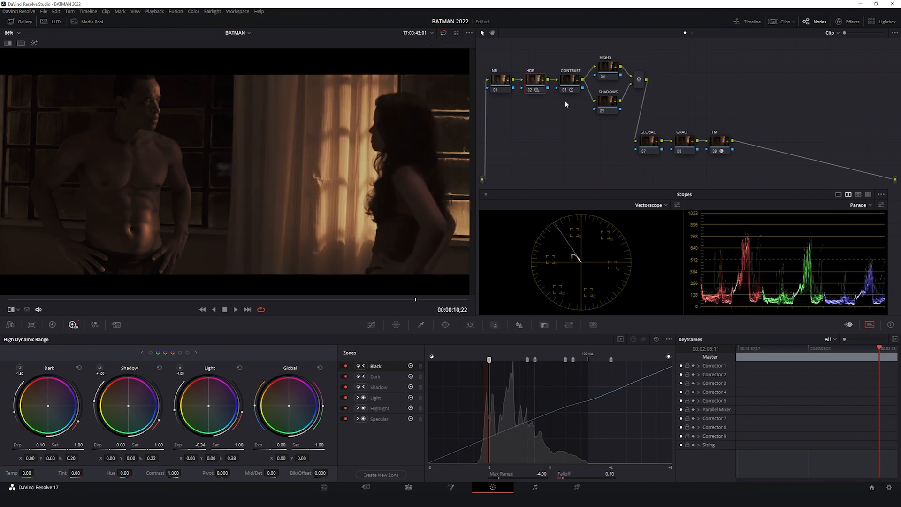
{"action": "key", "text": "ctrl+w"}
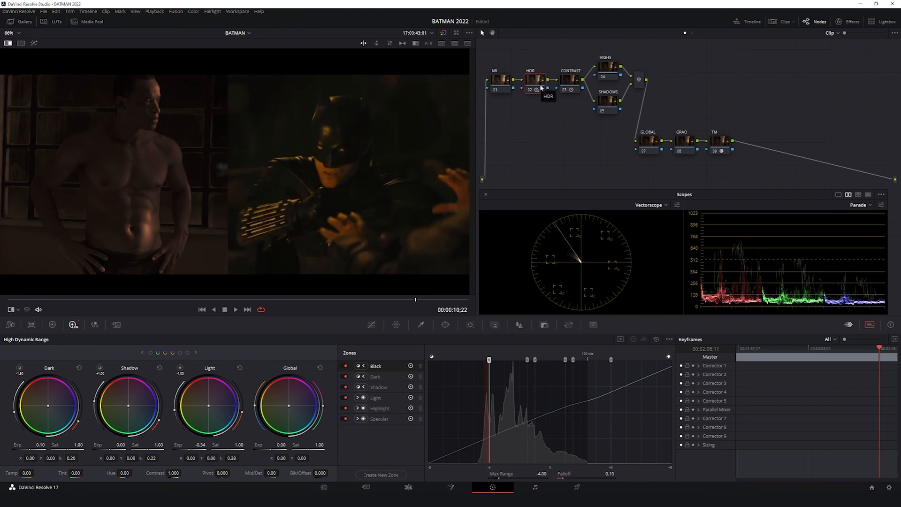
{"action": "key", "text": "ctrl+w"}
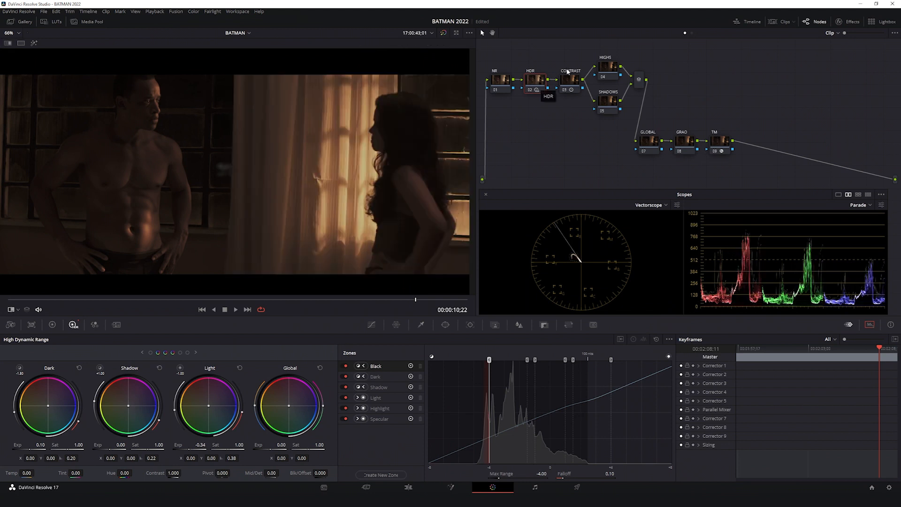
Make SHADOWS the active node, turn the reference wipe on and shift its dividing line slightly toward the man.
{"action": "left_click", "coordinate": [608, 68]}
{"action": "left_click", "coordinate": [608, 108]}
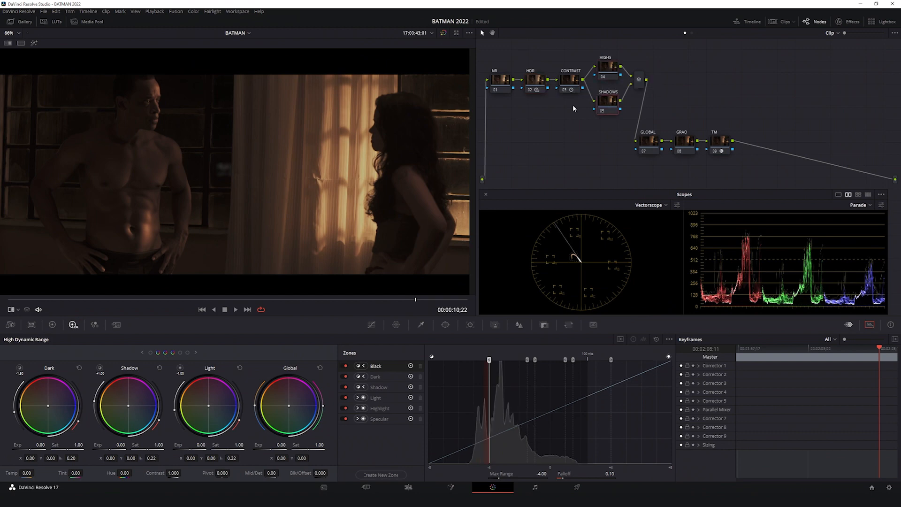
{"action": "key", "text": "ctrl+w"}
{"action": "left_click_drag", "start_coordinate": [226, 201], "coordinate": [228, 200]}
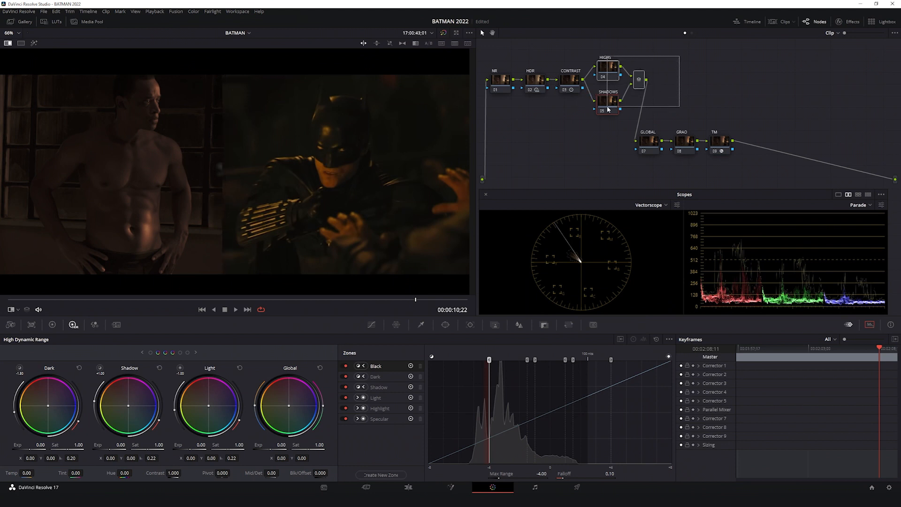
Connect the CONTRAST node's image output to the SHADOWS node's key input as a luminance mask and invert the key input.
{"action": "left_click_drag", "start_coordinate": [610, 105], "coordinate": [611, 102]}
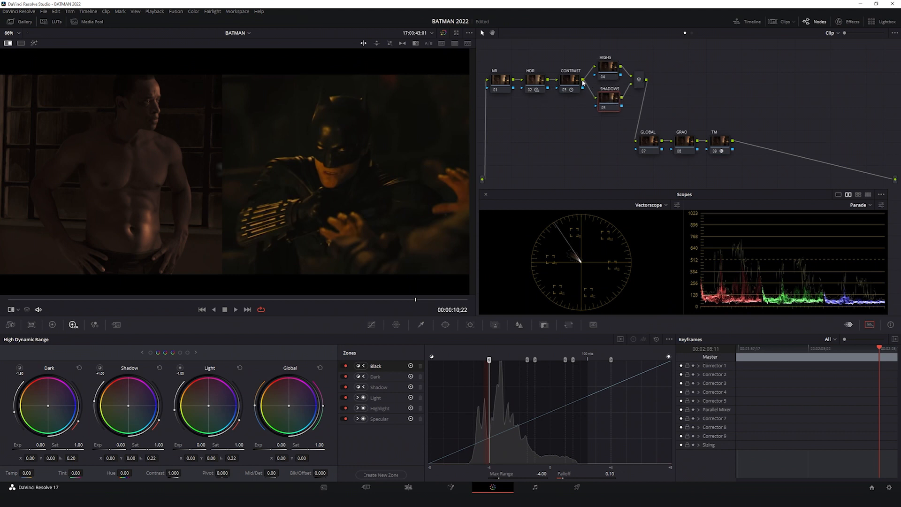
{"action": "left_click_drag", "start_coordinate": [582, 81], "coordinate": [598, 108]}
{"action": "left_click", "coordinate": [544, 325]}
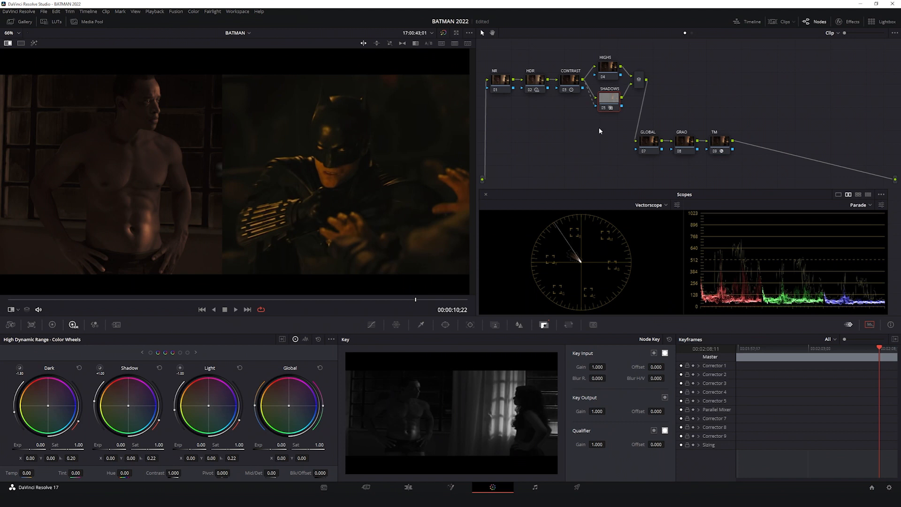
{"action": "left_click", "coordinate": [654, 353]}
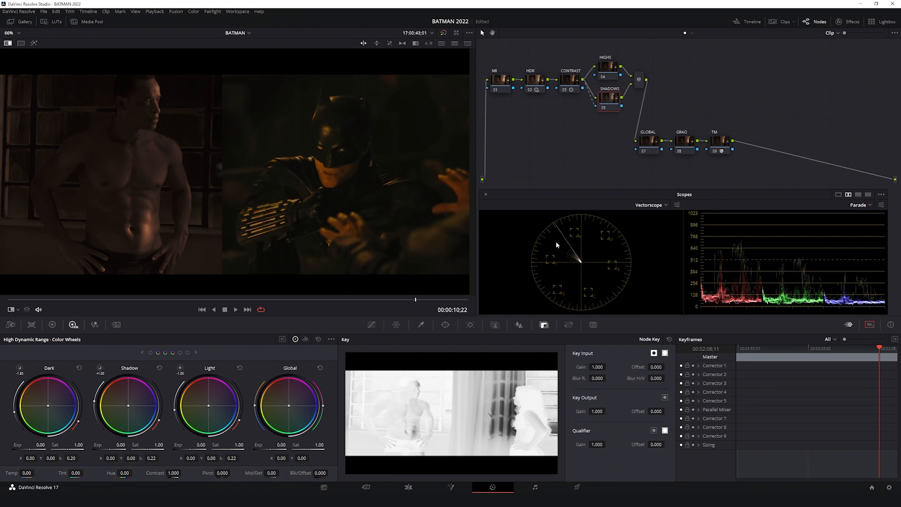
Save the project, open the SHADOWS node's HDR zone graph, and try raising the Black zone's range before undoing it.
{"action": "left_click", "coordinate": [372, 325]}
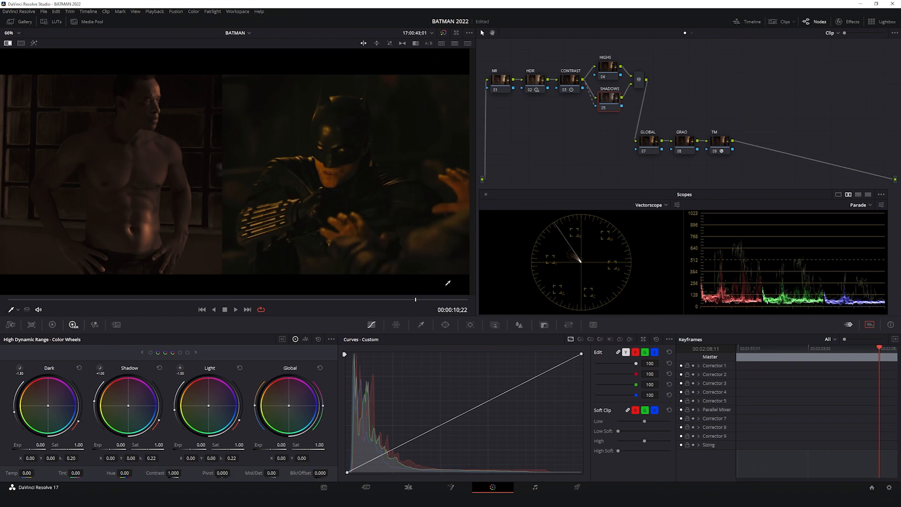
{"action": "key", "text": "ctrl+s"}
{"action": "left_click", "coordinate": [282, 341]}
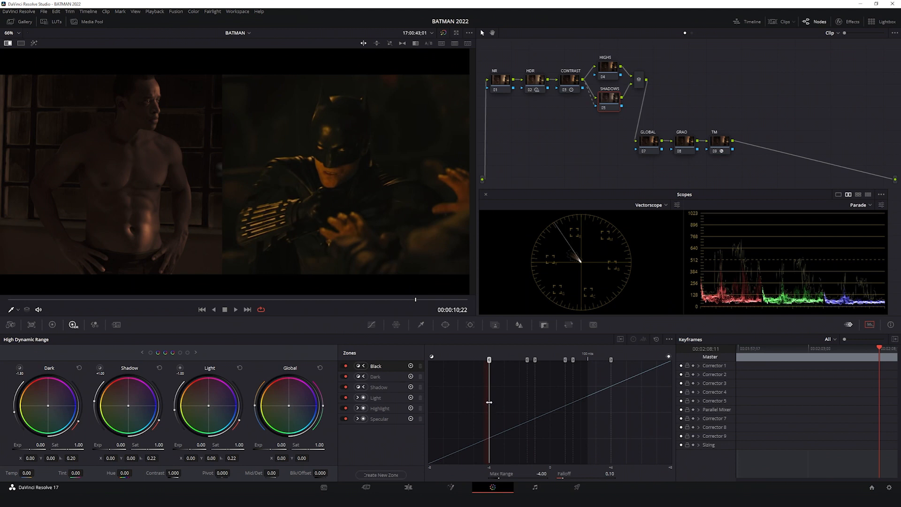
{"action": "left_click_drag", "start_coordinate": [489, 402], "coordinate": [500, 403]}
{"action": "key", "text": "ctrl+z"}
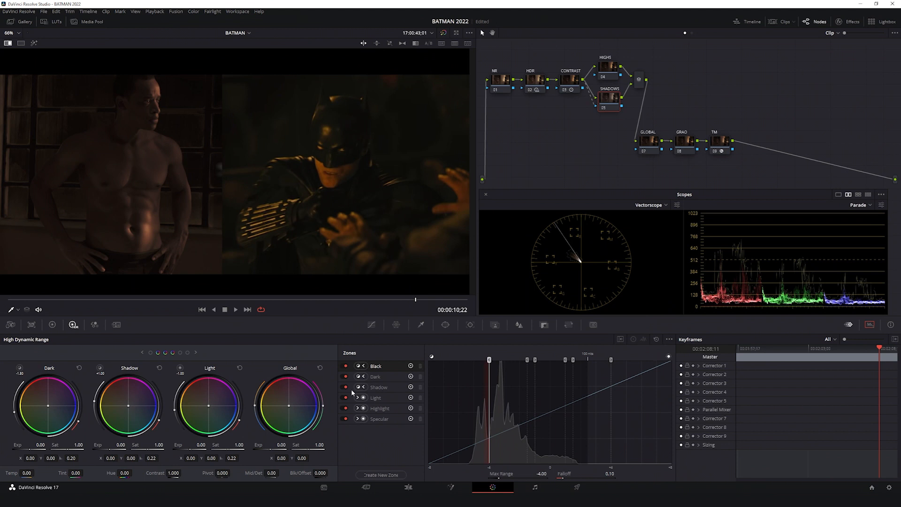
Preview which image areas the Shadow, Dark and Black zones cover on the SHADOWS node.
{"action": "left_click", "coordinate": [150, 353]}
{"action": "left_click", "coordinate": [180, 369]}
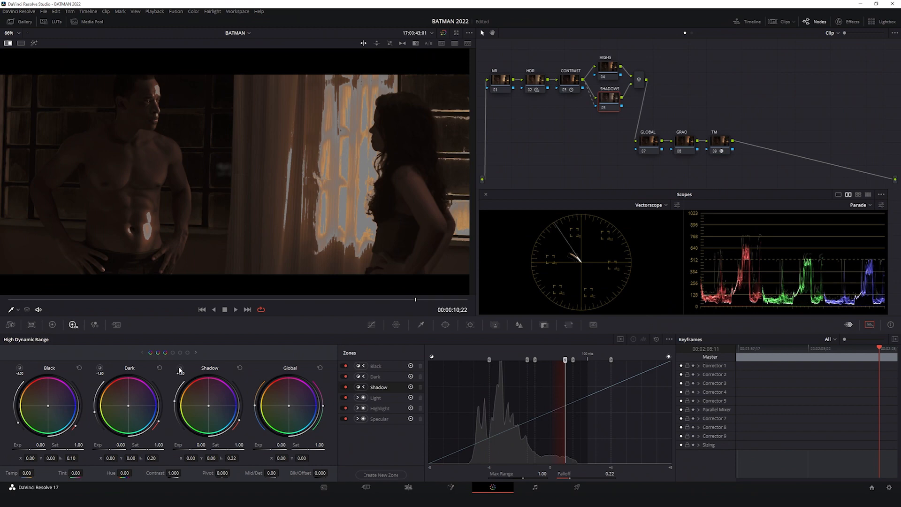
{"action": "left_click", "coordinate": [99, 369]}
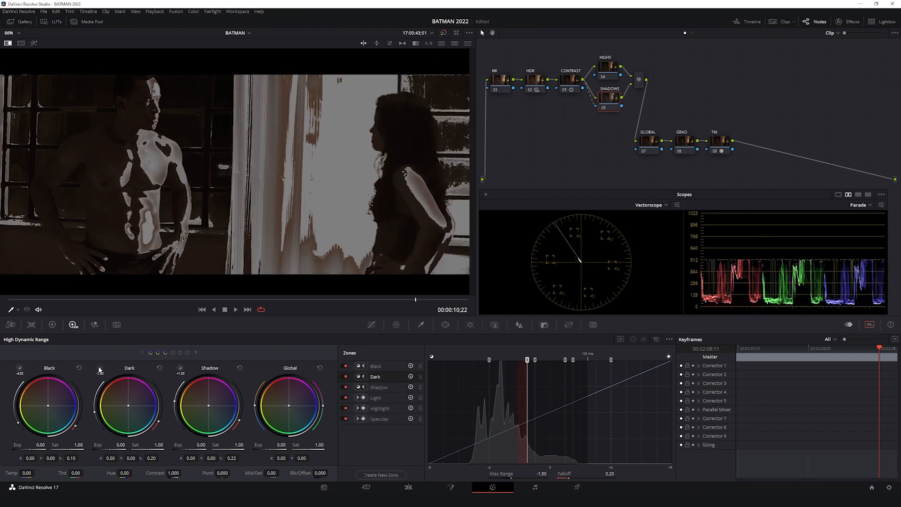
{"action": "left_click", "coordinate": [19, 368]}
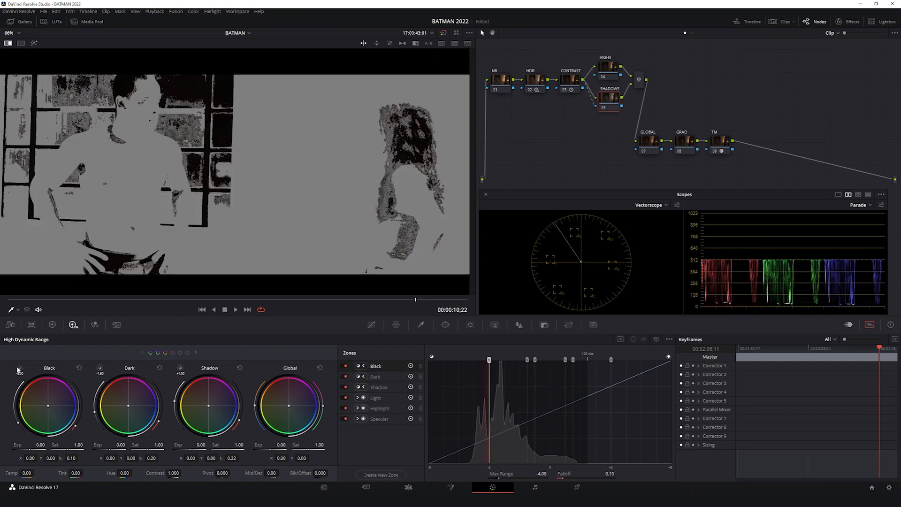
Set the Dark zone's max range to -2.33 on the SHADOWS node and compare the image with the node off and on.
{"action": "left_click", "coordinate": [100, 368]}
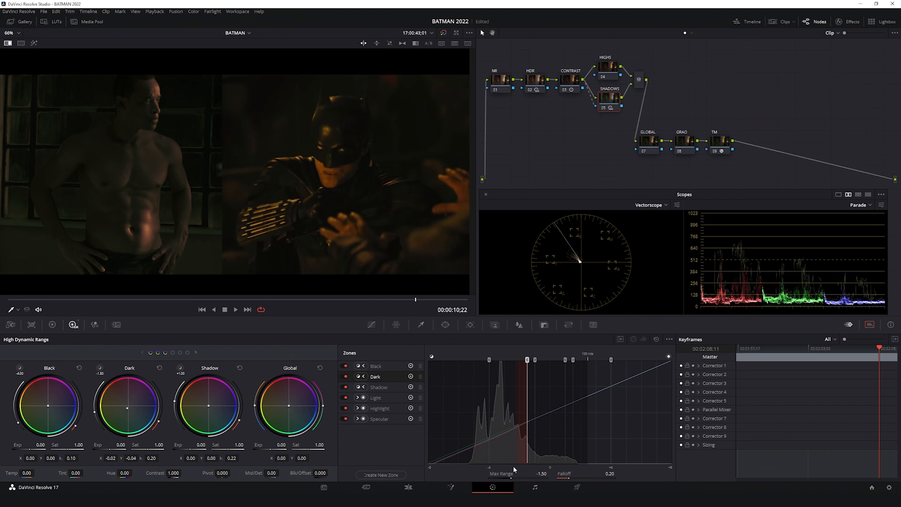
{"action": "mouse_move", "coordinate": [528, 457]}
{"action": "left_mouse_down"}
{"action": "mouse_move", "coordinate": [481, 458]}
{"action": "mouse_move", "coordinate": [514, 465]}
{"action": "left_mouse_up"}
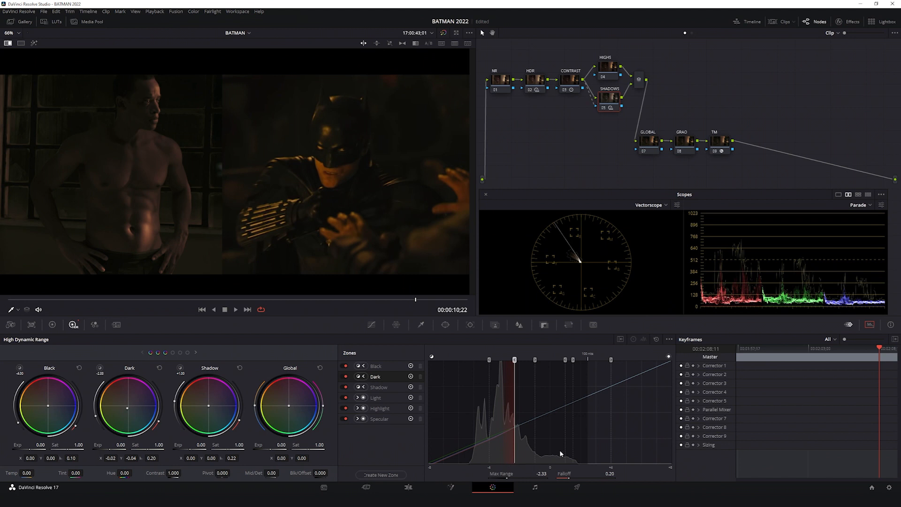
{"action": "key", "text": "ctrl+d"}
{"action": "key", "text": "ctrl+d"}
{"action": "key", "text": "ctrl+d"}
{"action": "key", "text": "ctrl+d"}
{"action": "key", "text": "ctrl+d"}
{"action": "key", "text": "ctrl+d"}
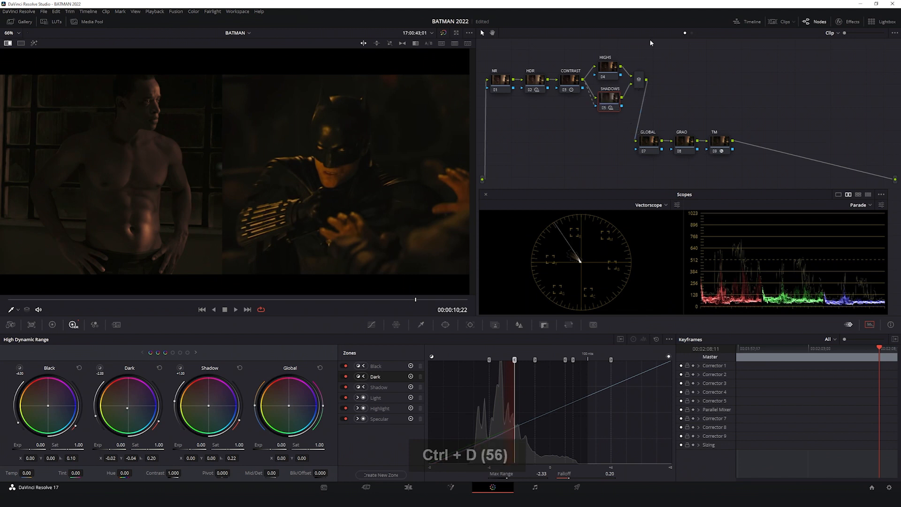
Connect the CONTRAST node's image output to the HIGHS node's key input as a luminance mask and show its key settings.
{"action": "left_click", "coordinate": [609, 68]}
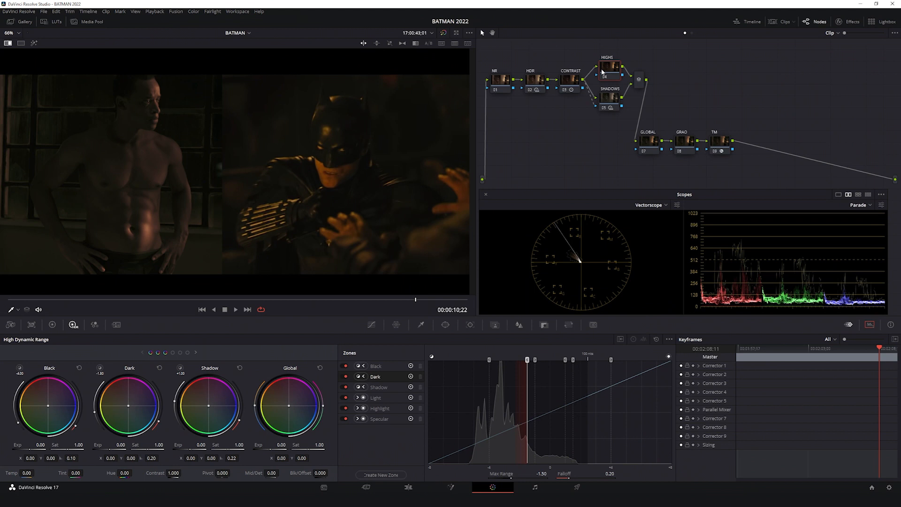
{"action": "left_click", "coordinate": [583, 80]}
{"action": "left_click_drag", "start_coordinate": [583, 80], "coordinate": [597, 75]}
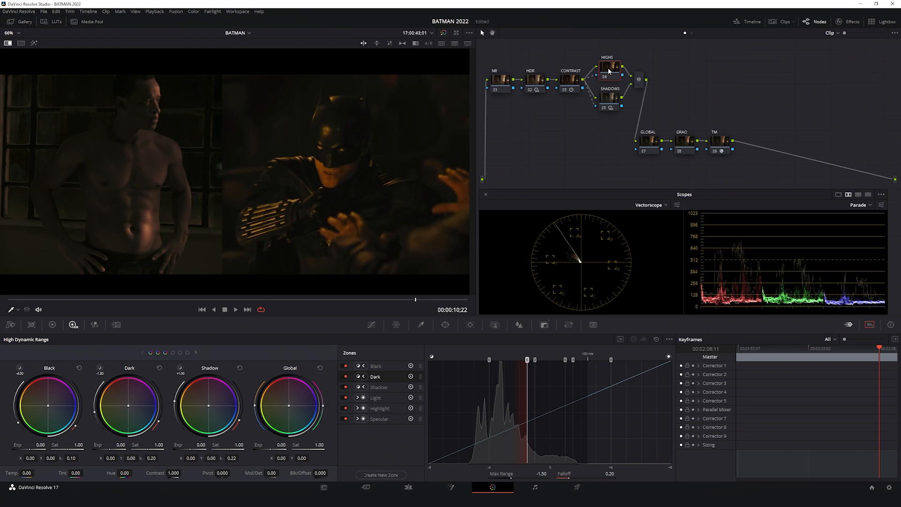
{"action": "left_click", "coordinate": [544, 325]}
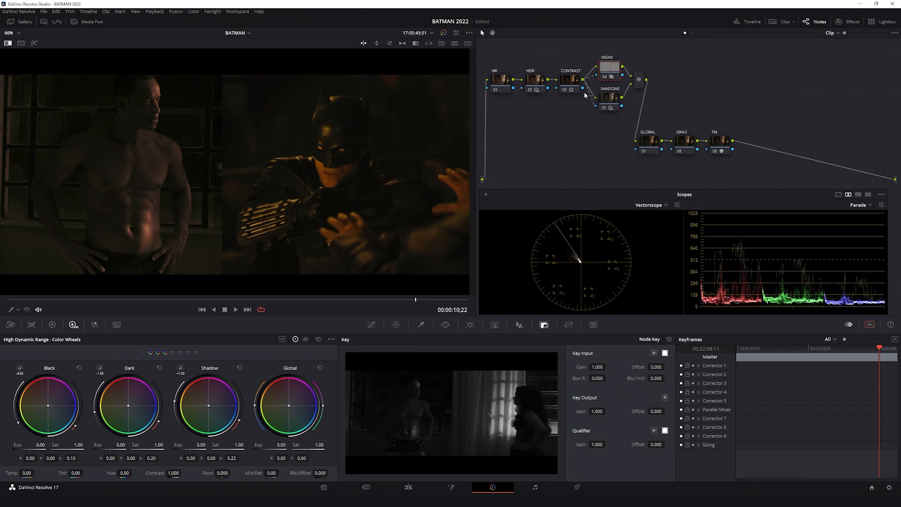
Lower the HIGHS node's blue offset to 15.00 in full printer light steps.
{"action": "left_click", "coordinate": [53, 324]}
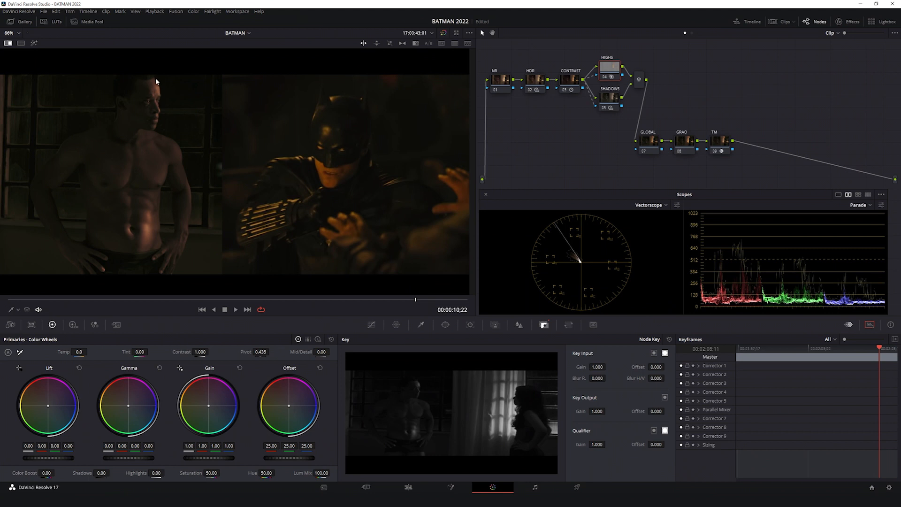
{"action": "key", "text": "6"}
{"action": "key", "text": "6"}
{"action": "key", "text": "6"}
{"action": "key", "text": "6"}
{"action": "key", "text": "6"}
{"action": "key", "text": "6"}
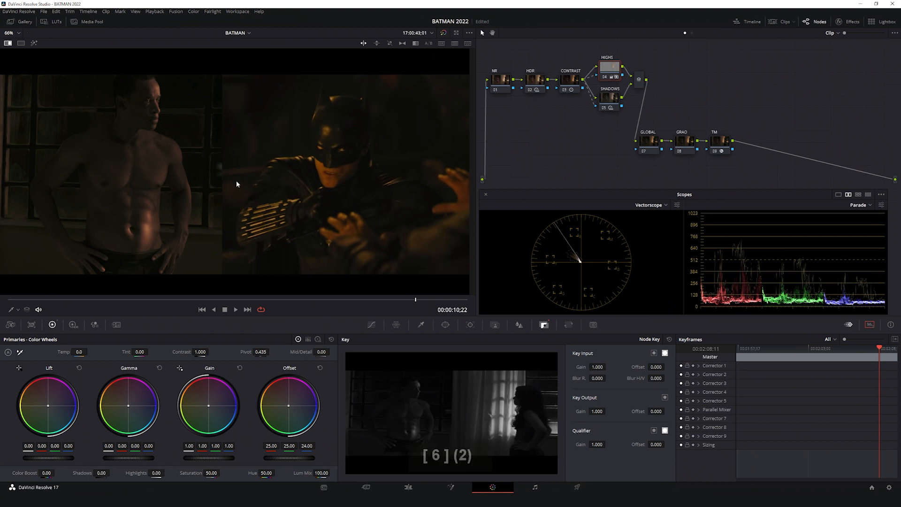
{"action": "key", "text": "6"}
{"action": "key", "text": "6"}
{"action": "key", "text": "6"}
{"action": "key", "text": "6"}
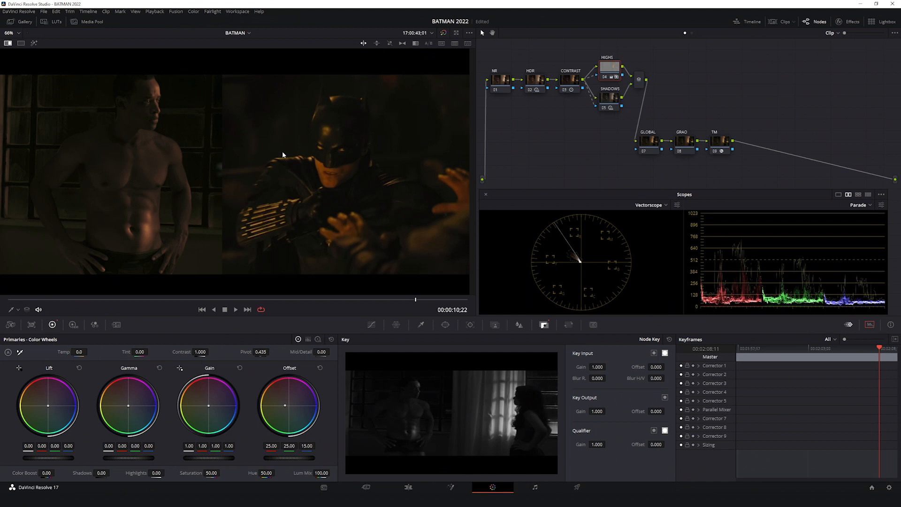
Look up the full printer light hotkeys for raising and lowering each color channel.
{"action": "left_click", "coordinate": [193, 12]}
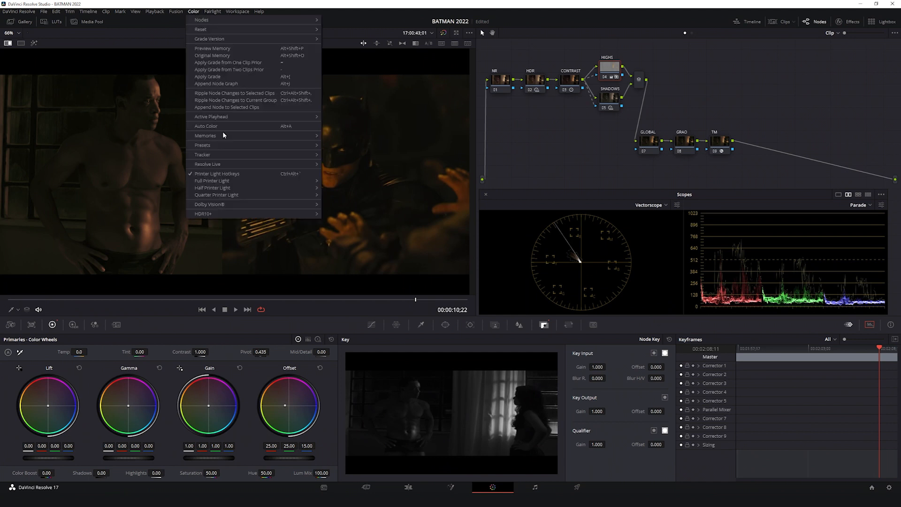
{"action": "mouse_move", "coordinate": [217, 182]}
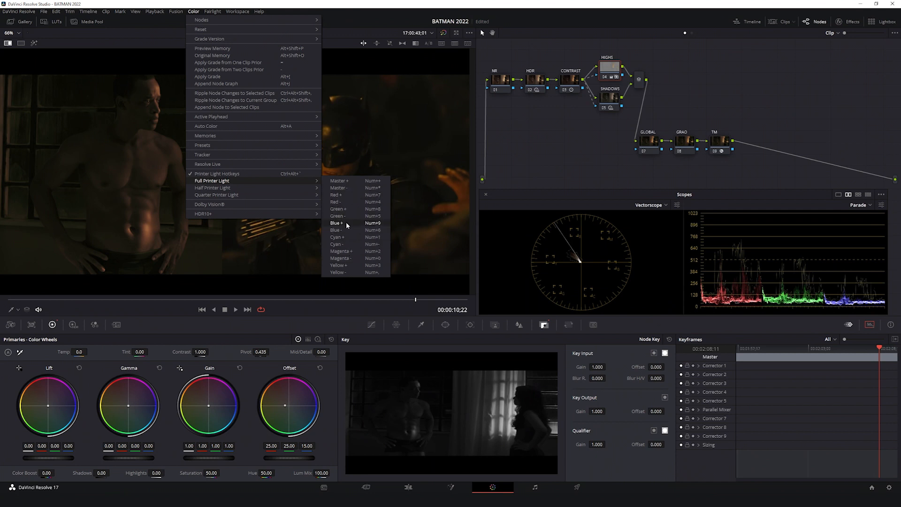
{"action": "key", "text": "Escape"}
{"action": "key", "text": "Escape"}
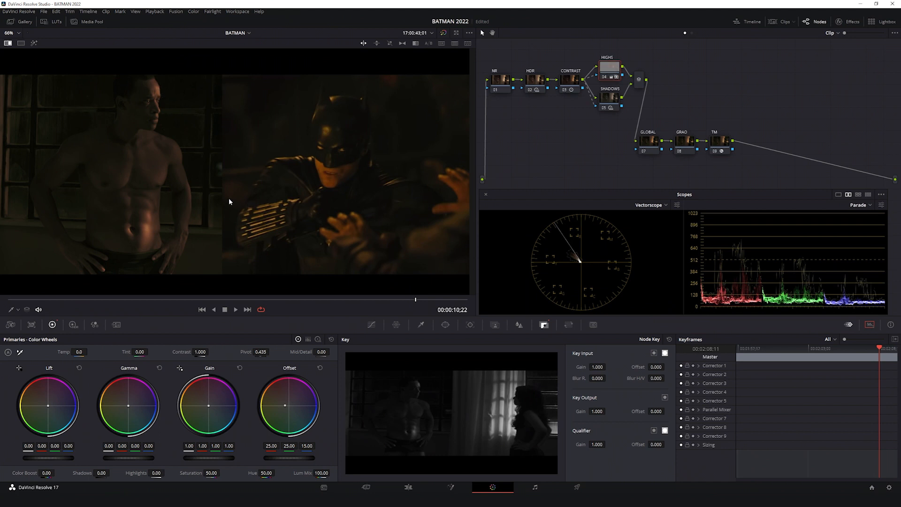
Slide the reference wipe over to the woman and compare the image with the HIGHS node off and on.
{"action": "left_click", "coordinate": [8, 43]}
{"action": "left_click", "coordinate": [8, 43]}
{"action": "left_click_drag", "start_coordinate": [229, 199], "coordinate": [408, 195]}
{"action": "key", "text": "ctrl+d"}
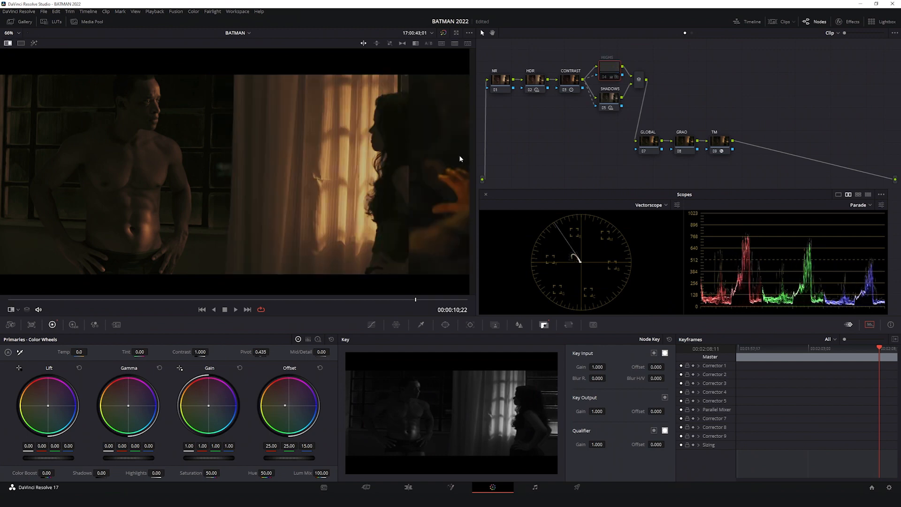
{"action": "key", "text": "ctrl+d"}
{"action": "key", "text": "ctrl+d"}
{"action": "key", "text": "ctrl+d"}
{"action": "key", "text": "ctrl+d"}
{"action": "key", "text": "ctrl+d"}
{"action": "key", "text": "ctrl+d"}
{"action": "key", "text": "ctrl+d"}
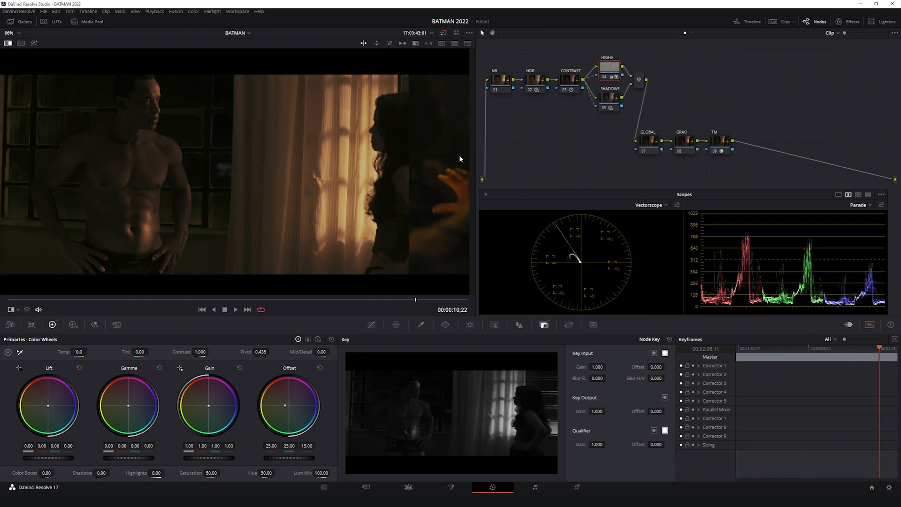
{"action": "key", "text": "ctrl+d"}
{"action": "key", "text": "ctrl+d"}
{"action": "key", "text": "ctrl+d"}
{"action": "key", "text": "ctrl+d"}
{"action": "key", "text": "ctrl+d"}
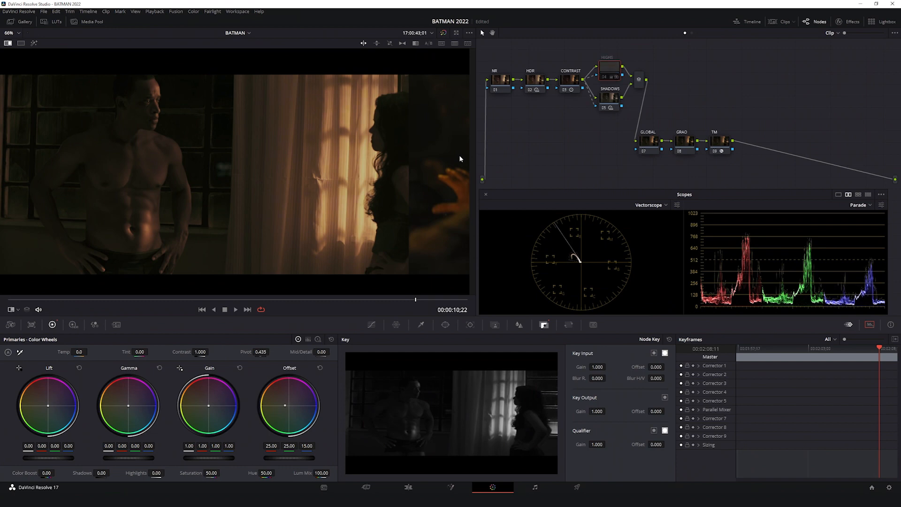
{"action": "key", "text": "ctrl+d"}
{"action": "key", "text": "ctrl+d"}
{"action": "key", "text": "ctrl+d"}
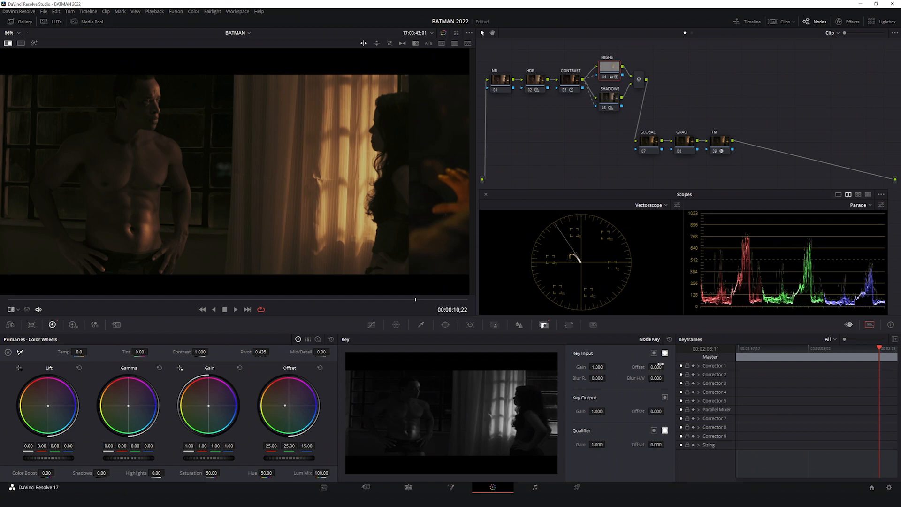
Raise the HIGHS node's key input offset to 0.088 and compare the man with the reference up close.
{"action": "left_click_drag", "start_coordinate": [660, 365], "coordinate": [679, 367]}
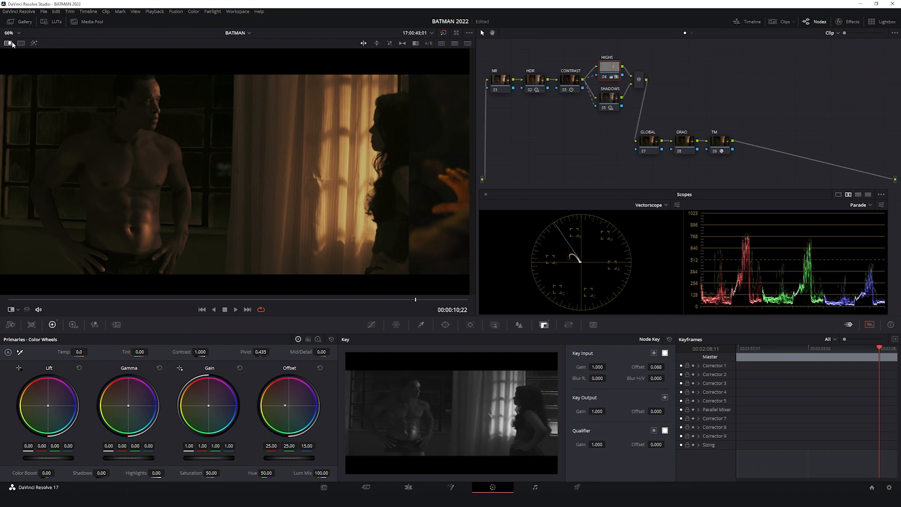
{"action": "left_click_drag", "start_coordinate": [390, 173], "coordinate": [250, 172]}
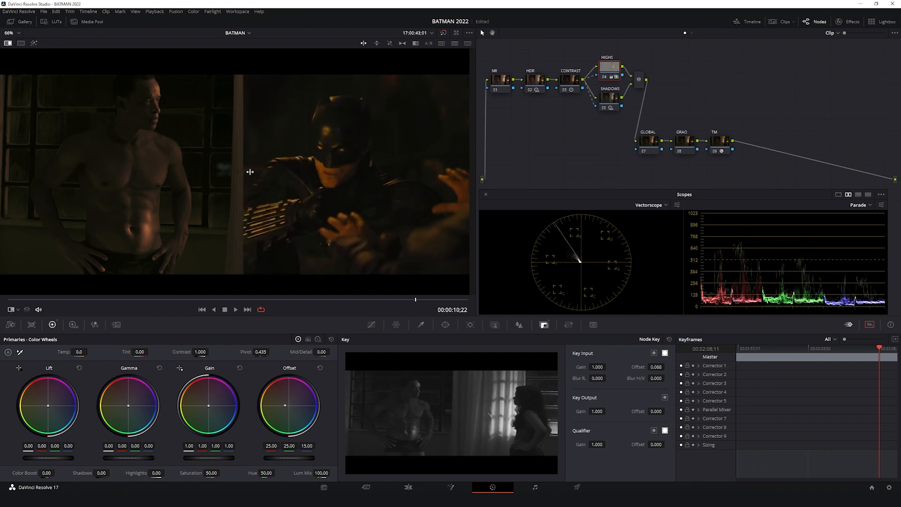
{"action": "left_click", "coordinate": [604, 80]}
{"action": "left_click", "coordinate": [604, 80]}
{"action": "left_click", "coordinate": [604, 79]}
{"action": "left_click", "coordinate": [604, 80]}
{"action": "scroll", "coordinate": [238, 162], "scroll_direction": "up", "scroll_amount": 2}
{"action": "mouse_move", "coordinate": [258, 131]}
{"action": "left_mouse_down"}
{"action": "mouse_move", "coordinate": [258, 174]}
{"action": "mouse_move", "coordinate": [257, 148]}
{"action": "left_mouse_up"}
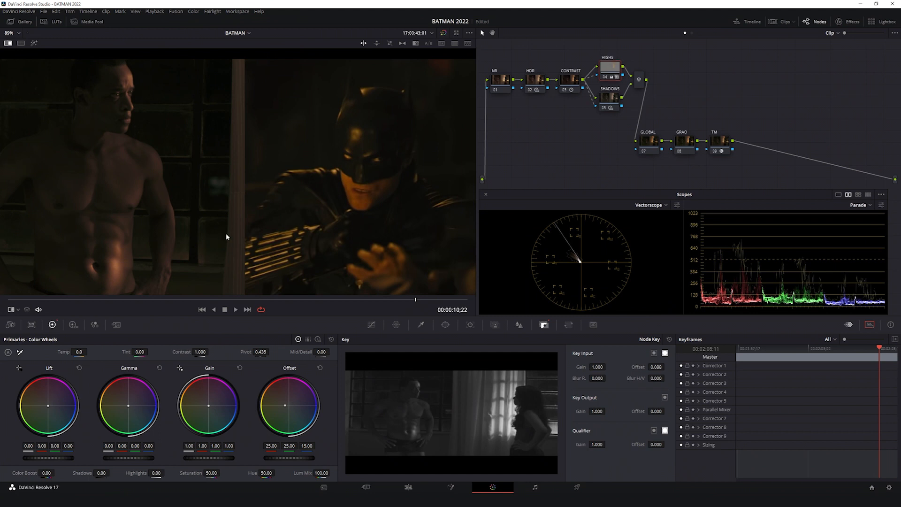
Lower the HIGHS node's offset to 22.00 green and 8.00 blue and check the curtain and man against the reference wipe.
{"action": "scroll", "coordinate": [225, 225], "scroll_direction": "down", "scroll_amount": 4}
{"action": "key", "text": "6"}
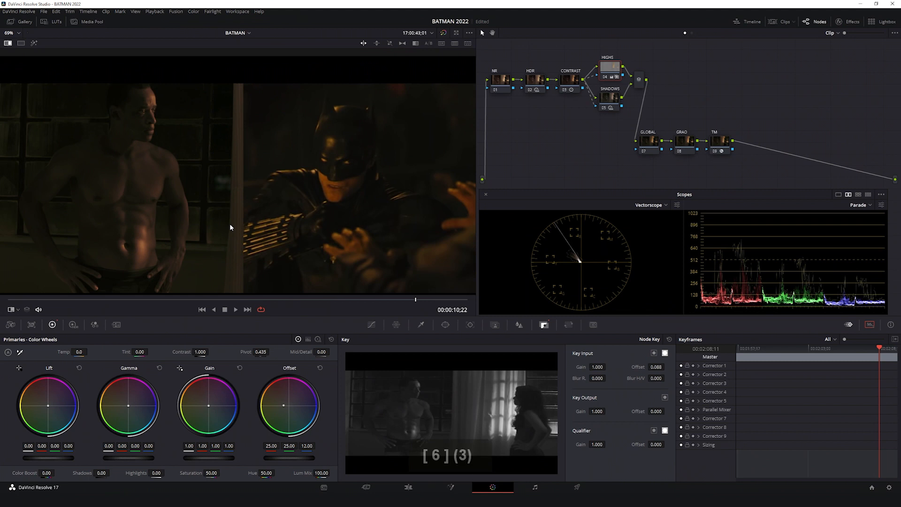
{"action": "key", "text": "6"}
{"action": "key", "text": "minus"}
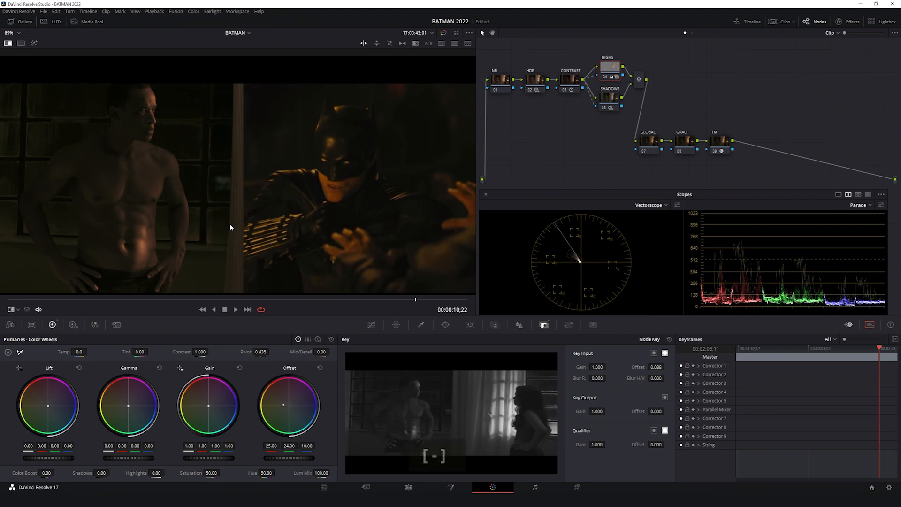
{"action": "key", "text": "minus"}
{"action": "key", "text": "minus"}
{"action": "left_click_drag", "start_coordinate": [245, 211], "coordinate": [392, 216]}
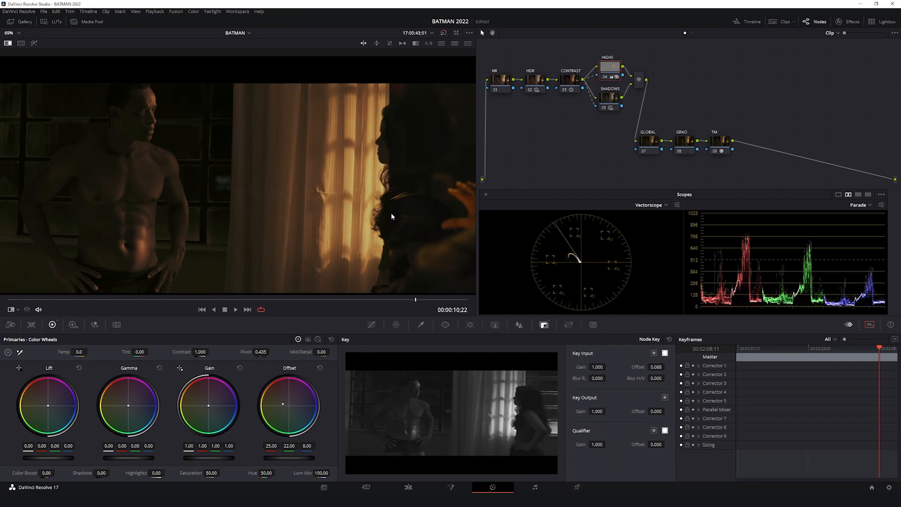
{"action": "left_click_drag", "start_coordinate": [384, 201], "coordinate": [246, 196]}
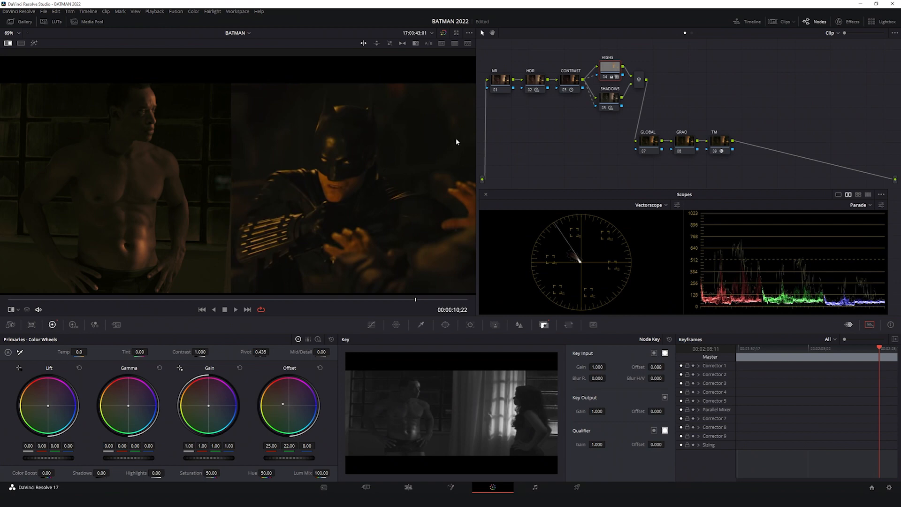
Open the SHADOWS node's HDR zone graph and compare the image with that node off and on.
{"action": "left_click", "coordinate": [604, 104]}
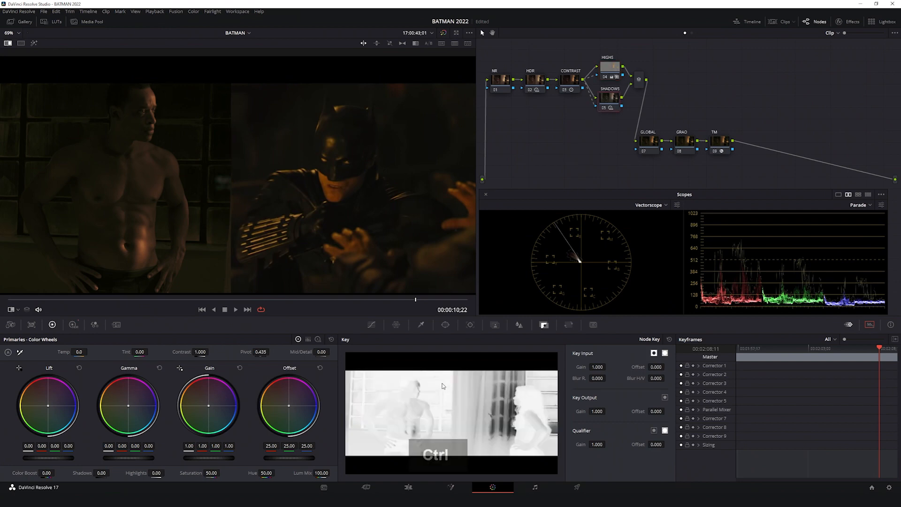
{"action": "left_click", "coordinate": [374, 326]}
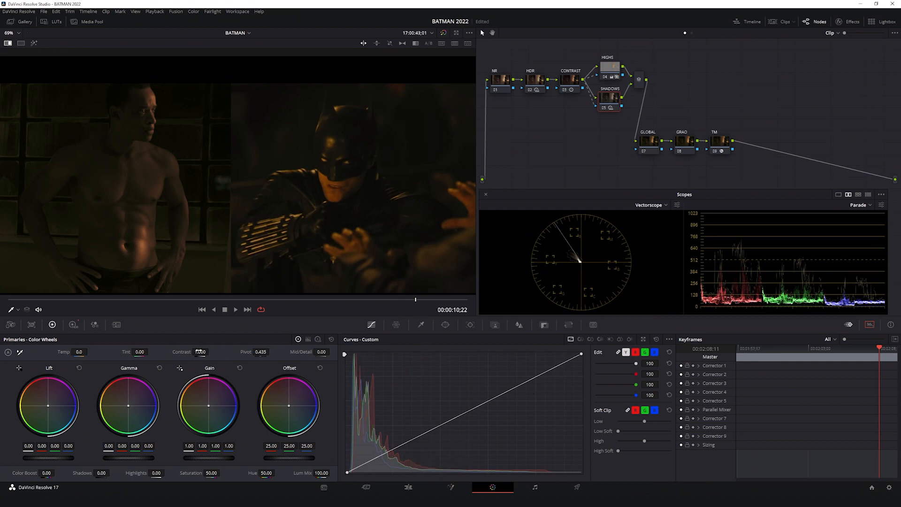
{"action": "left_click", "coordinate": [72, 325]}
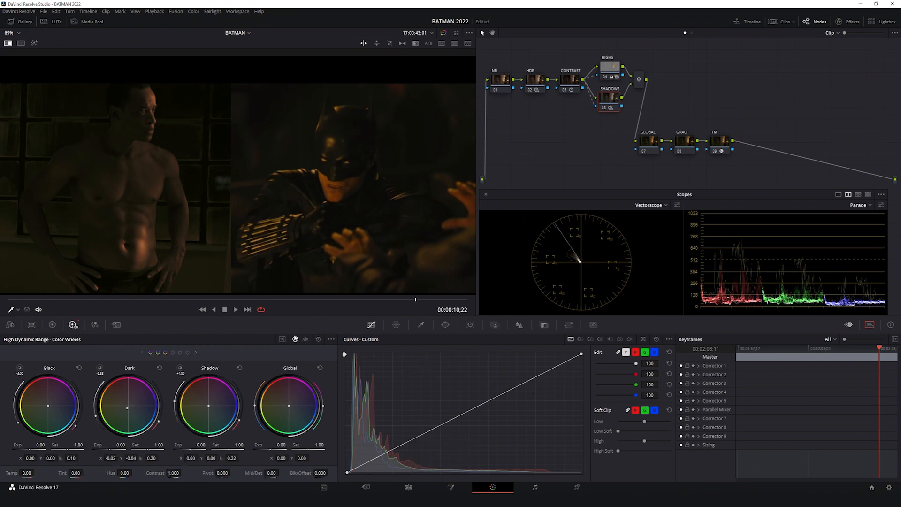
{"action": "left_click", "coordinate": [283, 339]}
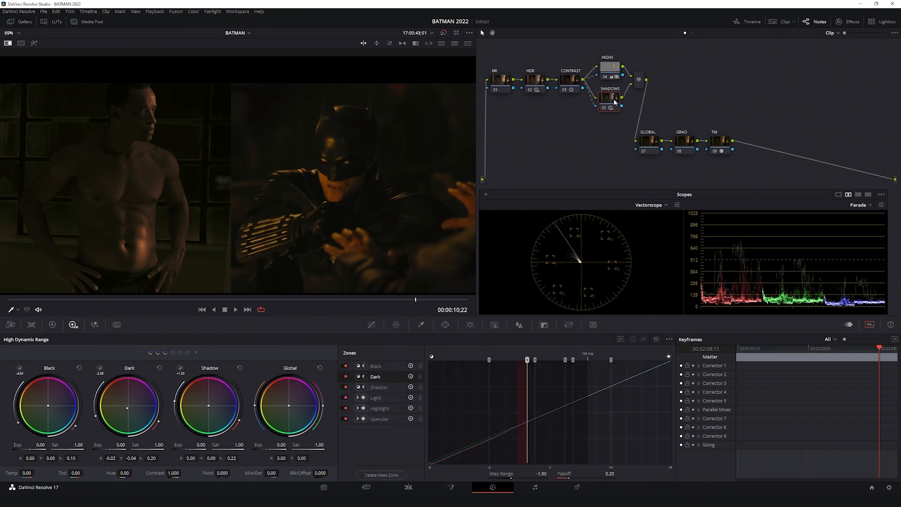
{"action": "key", "text": "ctrl+d"}
{"action": "key", "text": "ctrl+d"}
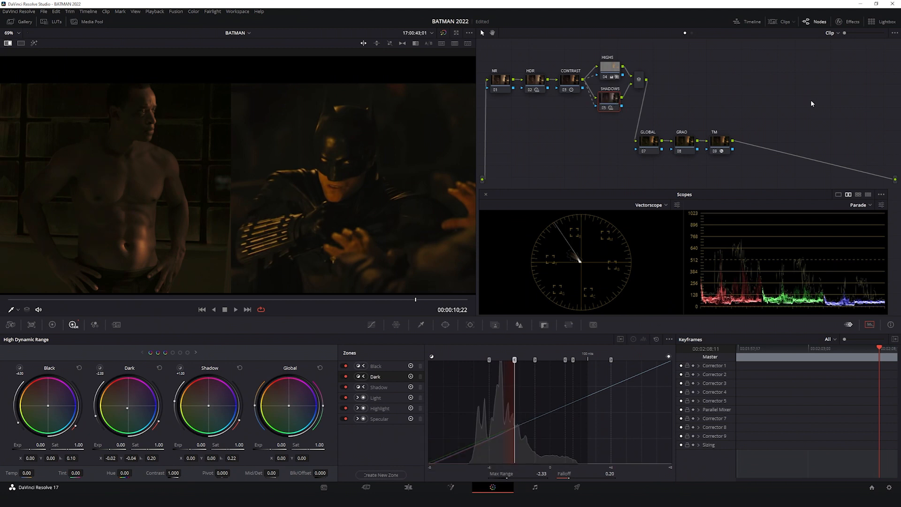
Turn off the reference wipe and add a serial node after the TM node.
{"action": "key", "text": "ctrl+w"}
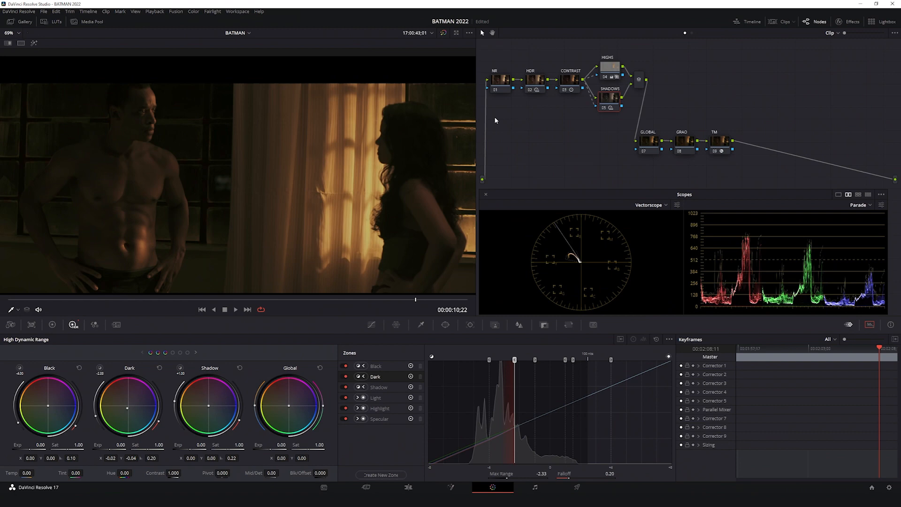
{"action": "left_click", "coordinate": [720, 140]}
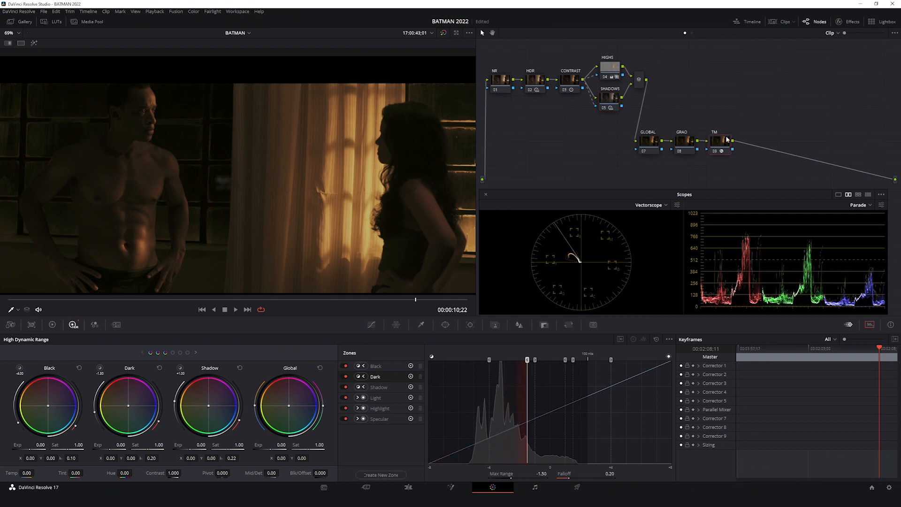
{"action": "key", "text": "alt+s"}
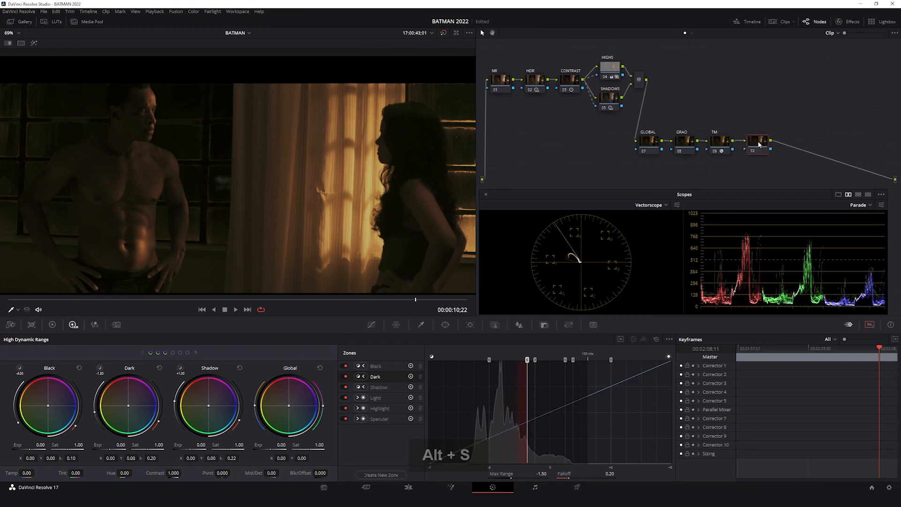
Find the Color Palette effect in the effects library and apply it to the new node after TM.
{"action": "left_click", "coordinate": [852, 22]}
{"action": "left_click", "coordinate": [772, 47]}
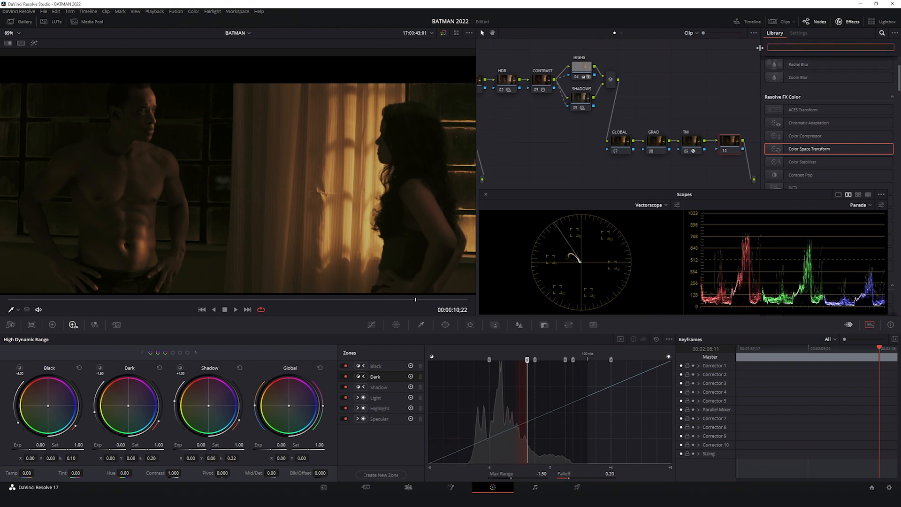
{"action": "type", "text": "COLOR PAL"}
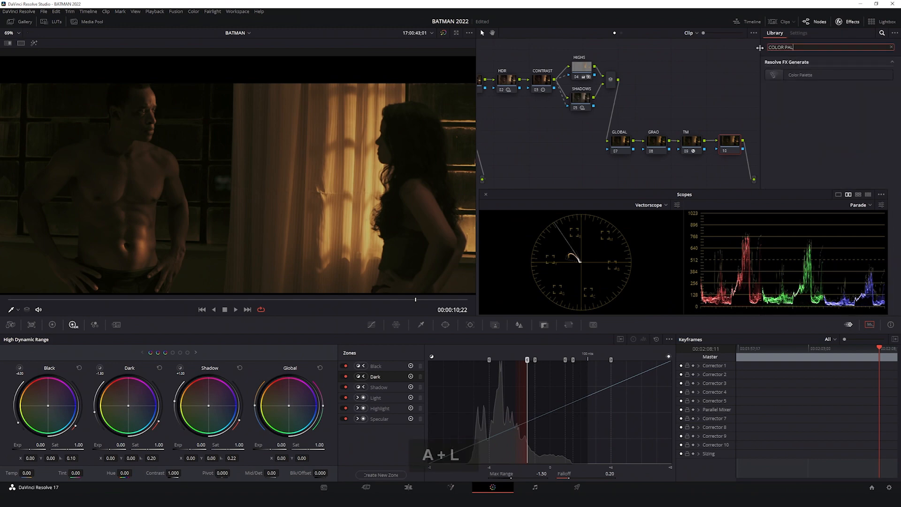
{"action": "left_click_drag", "start_coordinate": [798, 75], "coordinate": [730, 142]}
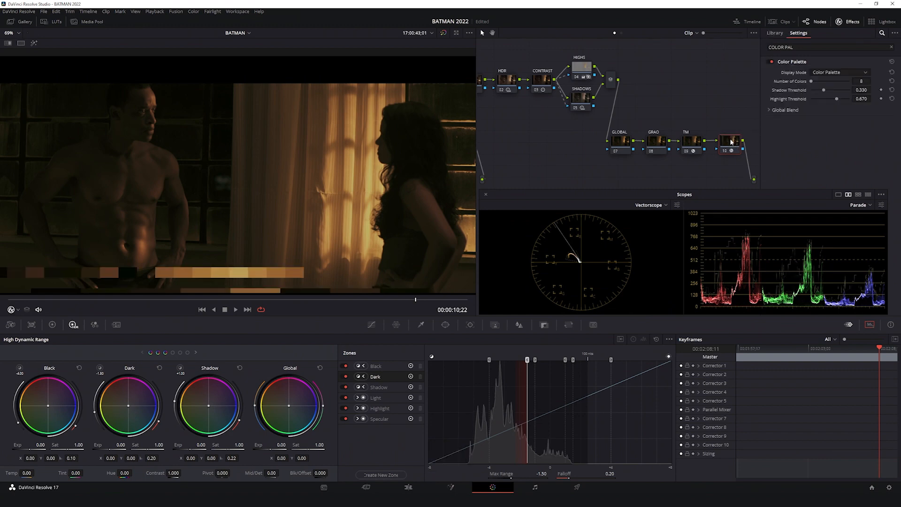
Close the effects library, space the Color Palette node farther from TM, and select the HIGHS, SHADOWS and parallel mixer nodes.
{"action": "left_click", "coordinate": [850, 22]}
{"action": "left_click_drag", "start_coordinate": [757, 146], "coordinate": [775, 145]}
{"action": "left_click_drag", "start_coordinate": [647, 55], "coordinate": [598, 112]}
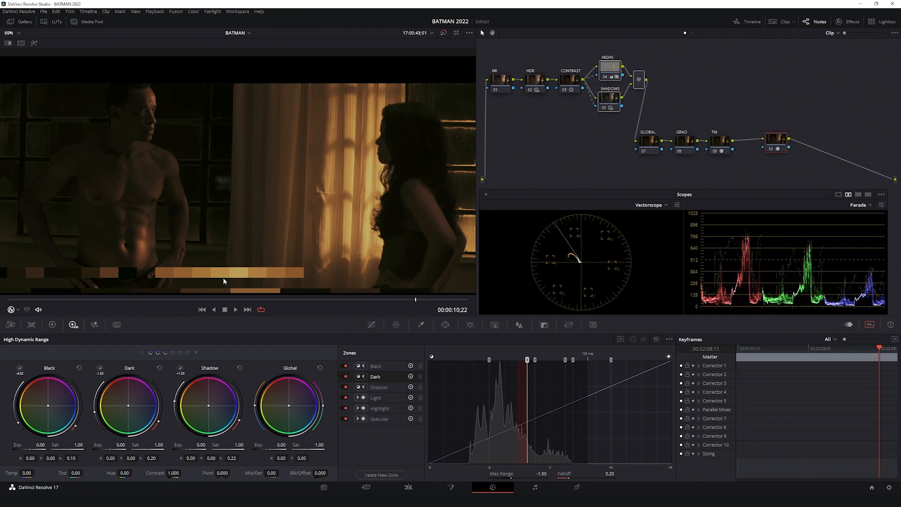
Compare the color palette swatches with the HIGHS, SHADOWS and parallel mixer nodes disabled and enabled.
{"action": "key", "text": "ctrl+d"}
{"action": "key", "text": "ctrl+d"}
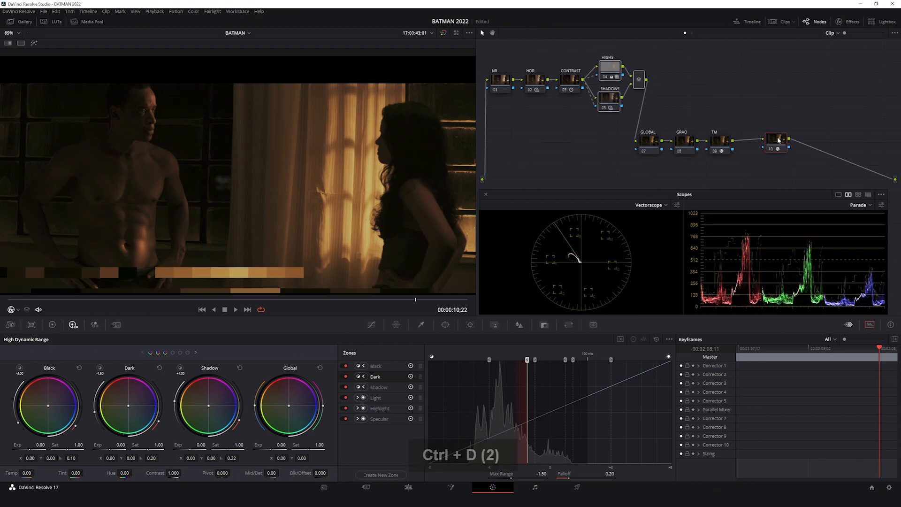
{"action": "left_click", "coordinate": [608, 70]}
{"action": "left_click_drag", "start_coordinate": [651, 49], "coordinate": [609, 112]}
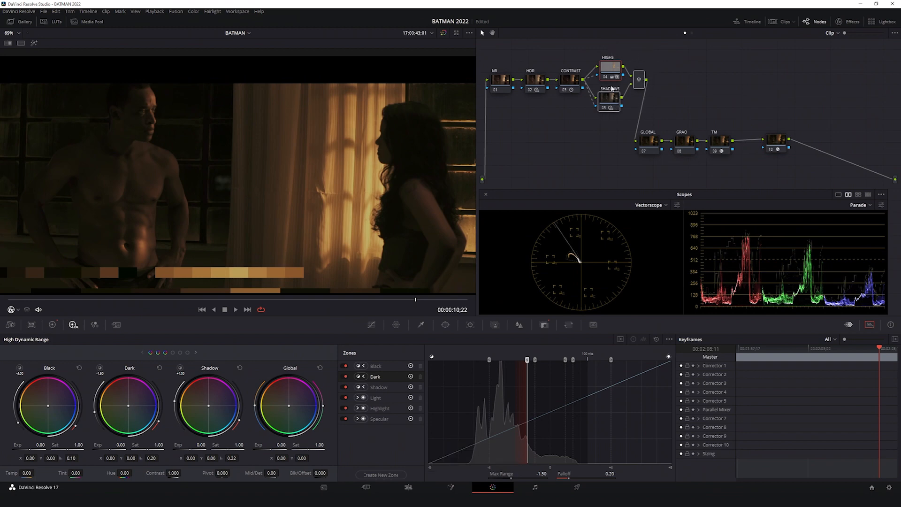
{"action": "key", "text": "ctrl+d"}
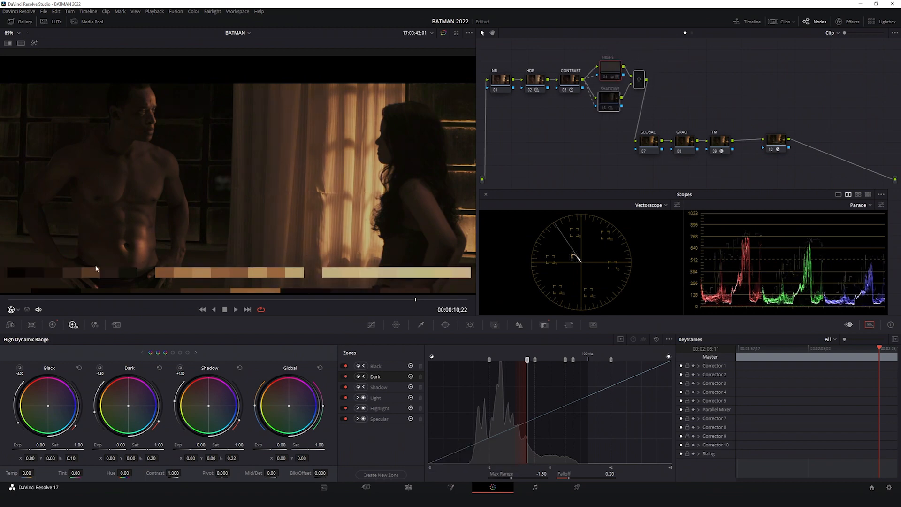
{"action": "scroll", "coordinate": [357, 216], "scroll_direction": "down", "scroll_amount": 2}
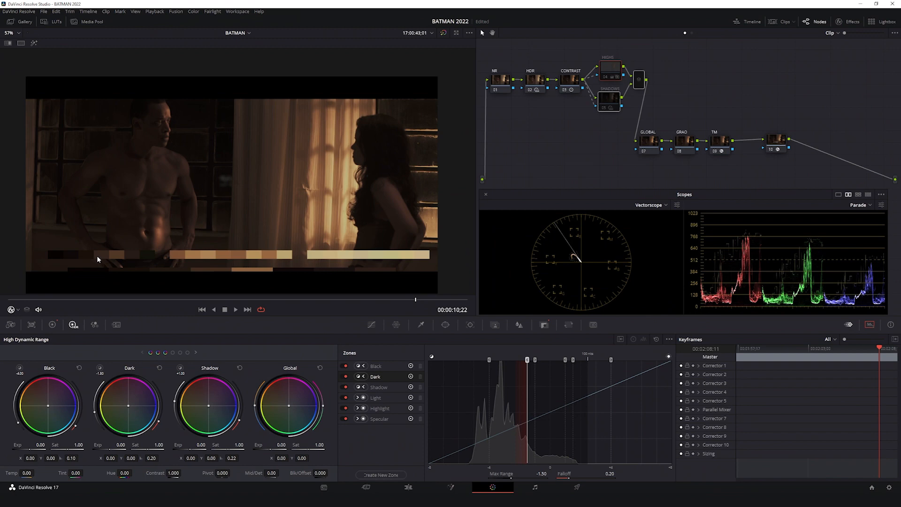
{"action": "key", "text": "ctrl+d"}
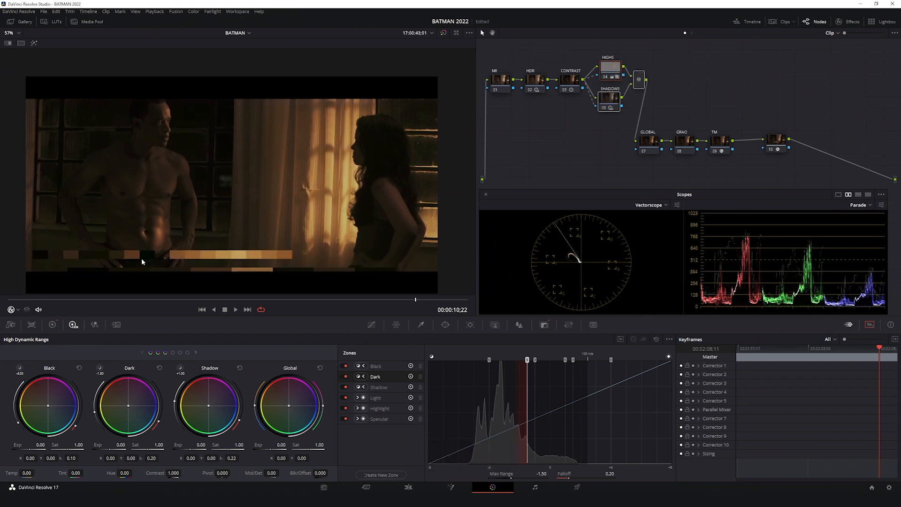
{"action": "scroll", "coordinate": [137, 277], "scroll_direction": "up", "scroll_amount": 2}
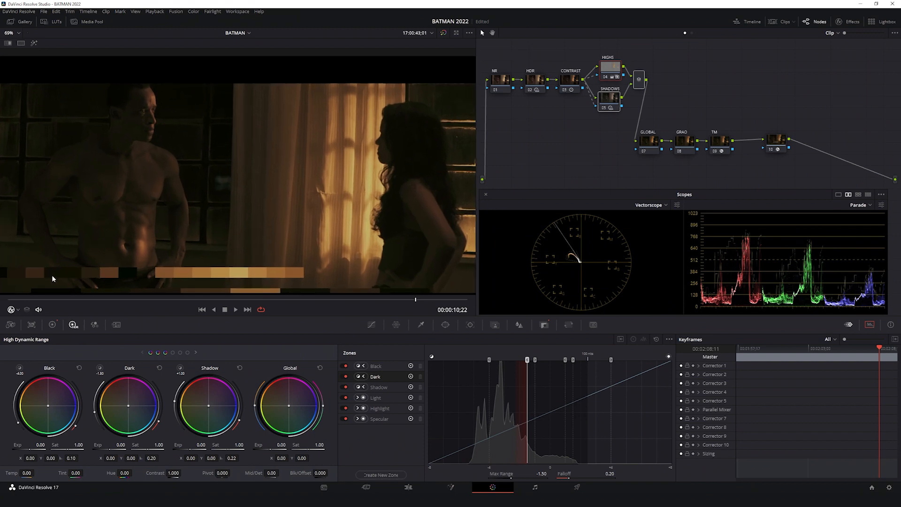
{"action": "scroll", "coordinate": [132, 269], "scroll_direction": "down", "scroll_amount": 1}
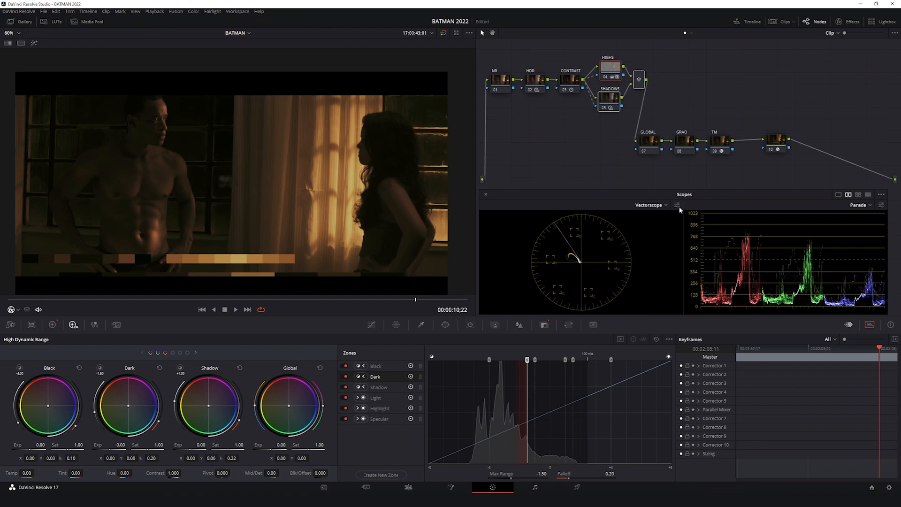
In the SHADOWS node, set the Dark zone's max range to -2.33 and its color balance to X -0.03, Y -0.07, and save the project.
{"action": "left_click", "coordinate": [672, 59]}
{"action": "left_click", "coordinate": [610, 98]}
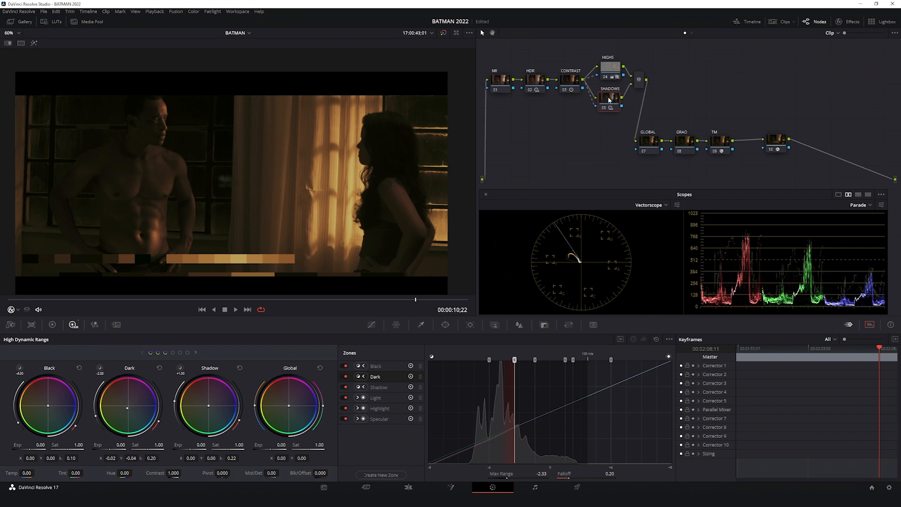
{"action": "scroll", "coordinate": [213, 201], "scroll_direction": "up", "scroll_amount": 3}
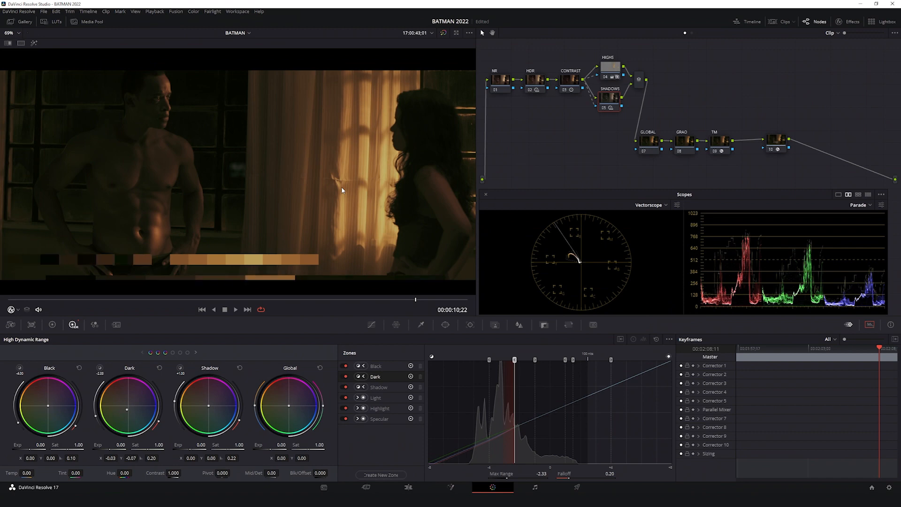
{"action": "key", "text": "ctrl+s"}
Show the reference wipe against the Batman still and disable the Color Palette node.
{"action": "key", "text": "ctrl+w"}
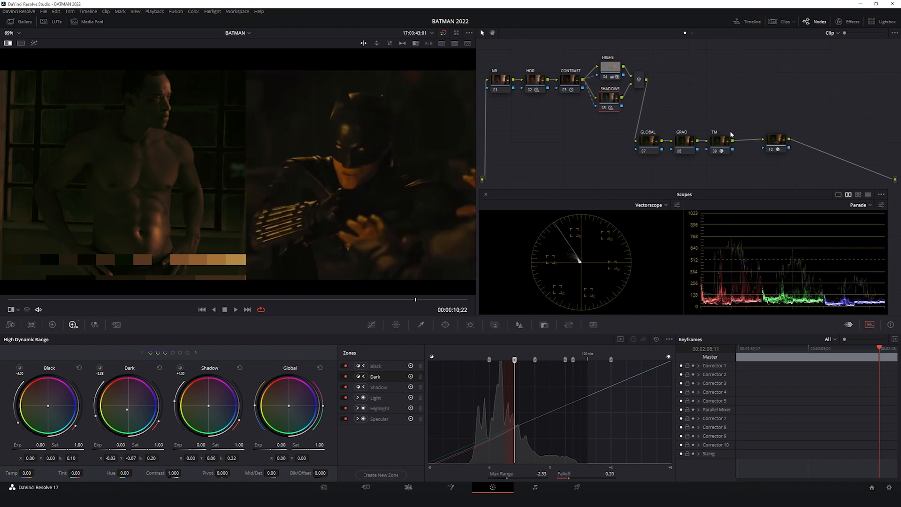
{"action": "left_click", "coordinate": [775, 145]}
{"action": "key", "text": "ctrl+d"}
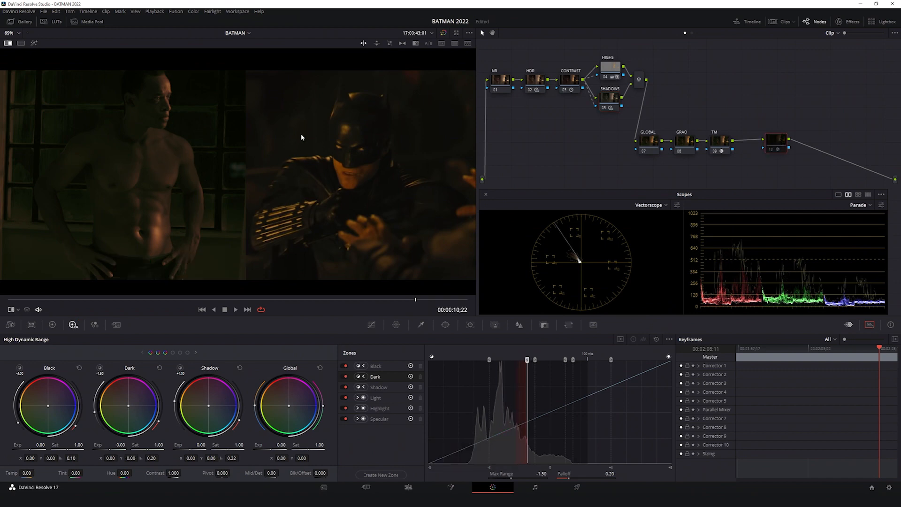
Shift the SHADOWS node's Black zone color to X 0.02, Y 0.07 and compare the image with that node off and on.
{"action": "left_click", "coordinate": [606, 94]}
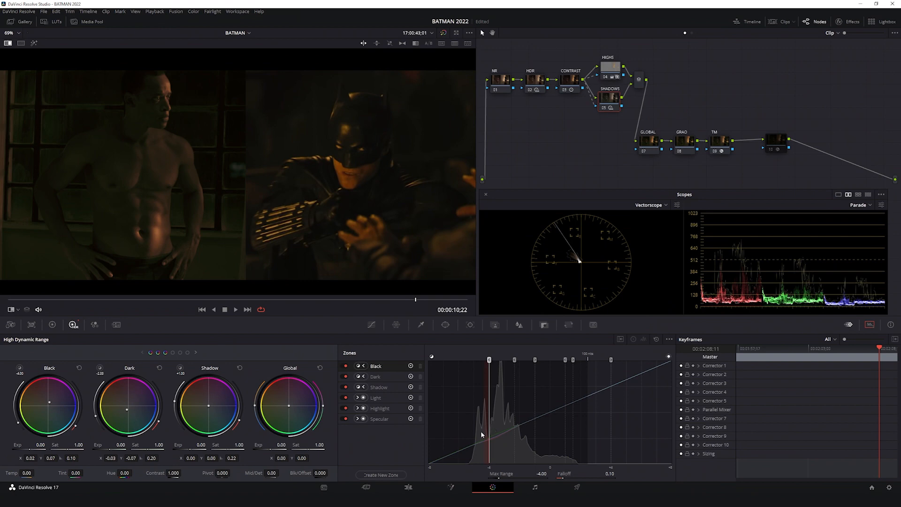
{"action": "key", "text": "ctrl+d"}
{"action": "key", "text": "ctrl+d"}
{"action": "key", "text": "ctrl+d"}
{"action": "key", "text": "ctrl+d"}
Enable the Color Palette node briefly to check the swatches, and disable it again.
{"action": "left_click", "coordinate": [776, 140]}
{"action": "key", "text": "ctrl+d"}
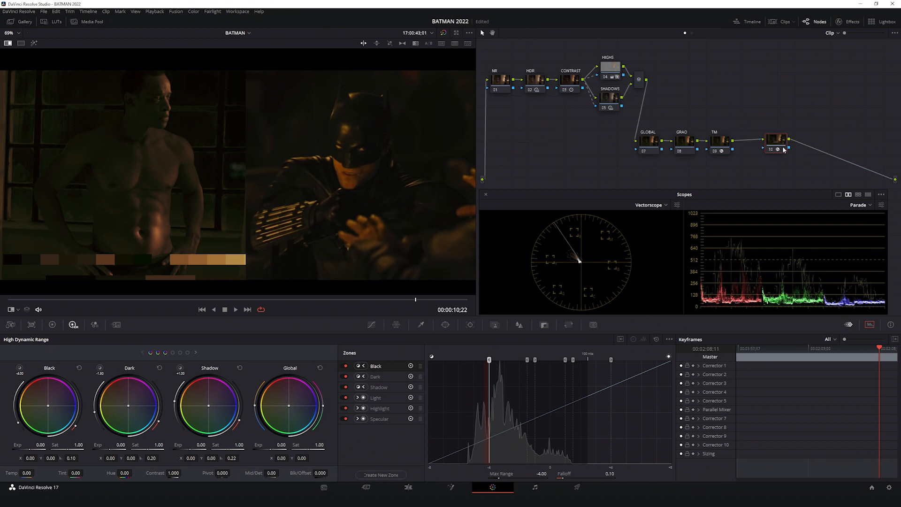
{"action": "key", "text": "ctrl+d"}
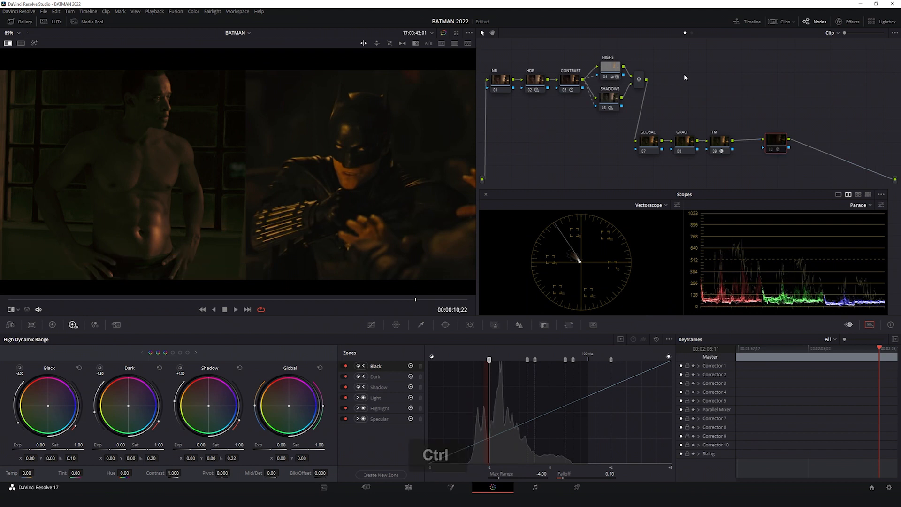
Compare the SHADOWS node's Black zone off and on, and set that zone's max range to -3.65.
{"action": "left_click", "coordinate": [610, 100]}
{"action": "left_click", "coordinate": [346, 366]}
{"action": "left_click", "coordinate": [344, 366]}
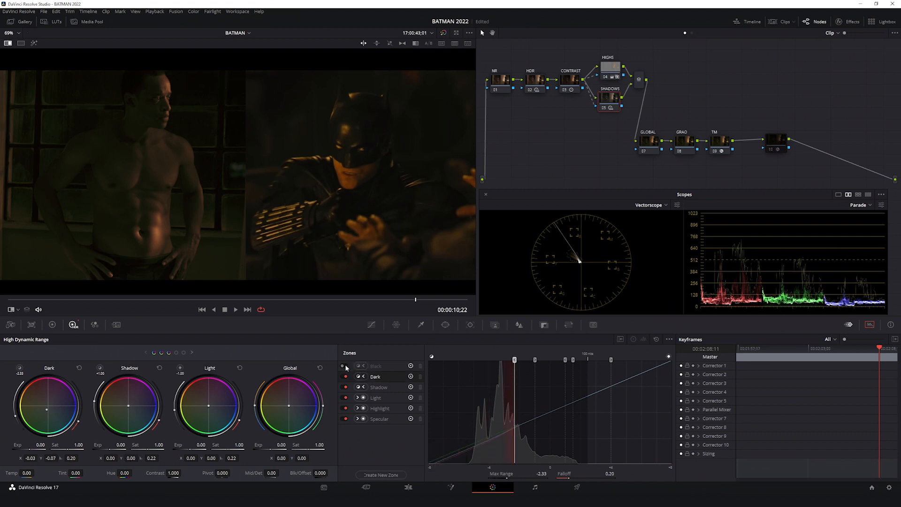
{"action": "left_click", "coordinate": [376, 368]}
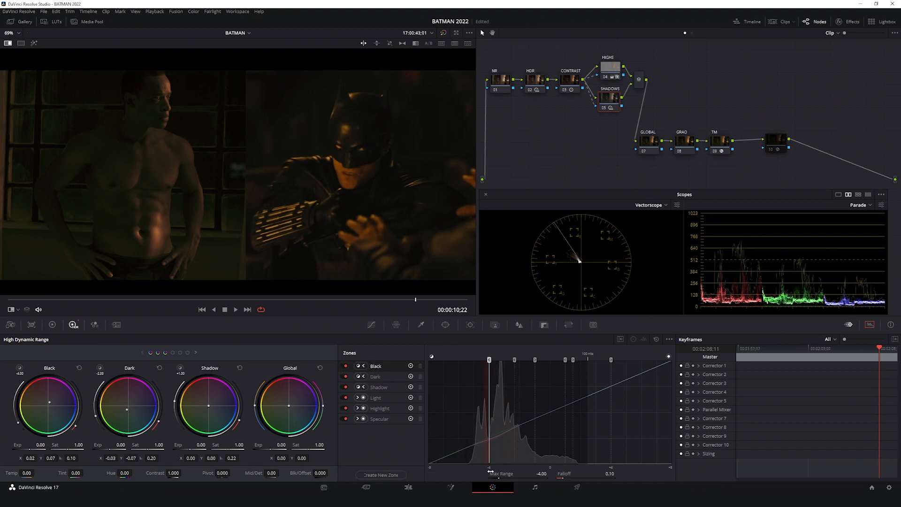
{"action": "left_click_drag", "start_coordinate": [490, 460], "coordinate": [496, 460]}
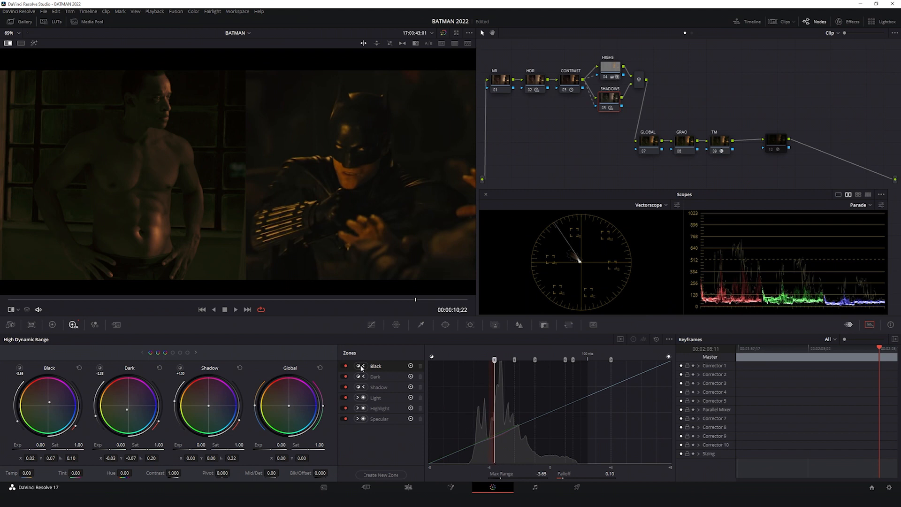
Compare the image with the Black zone off and on, and with the whole SHADOWS node off and on.
{"action": "left_click", "coordinate": [346, 367]}
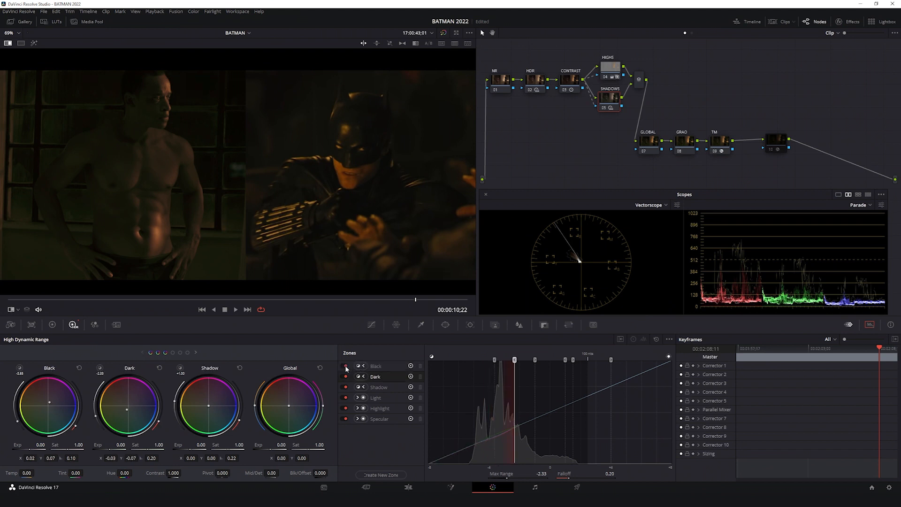
{"action": "left_click", "coordinate": [345, 365]}
{"action": "key", "text": "ctrl+d"}
{"action": "key", "text": "ctrl+d"}
{"action": "key", "text": "ctrl+d"}
{"action": "key", "text": "ctrl+d"}
{"action": "left_click_drag", "start_coordinate": [505, 196], "coordinate": [503, 200]}
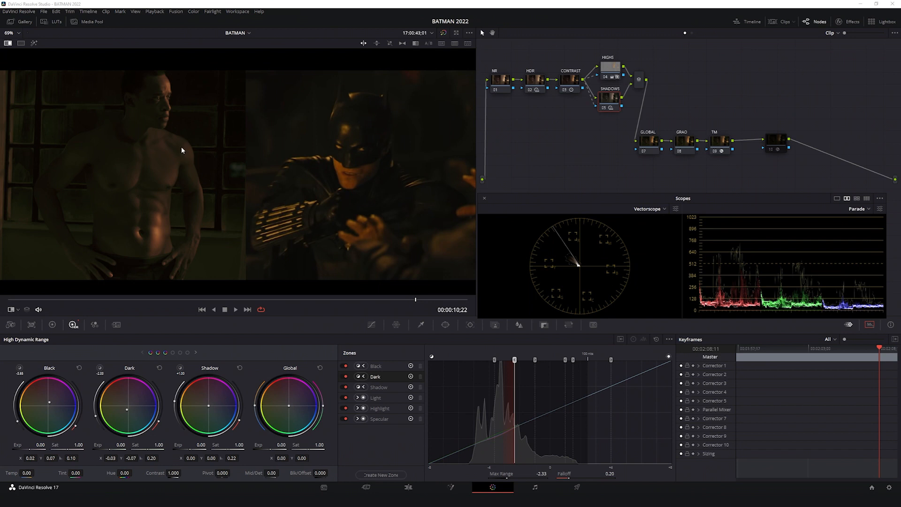
Open the GLOBAL node's custom curves in a floating window and move the window clear of the reference image.
{"action": "left_click", "coordinate": [648, 146]}
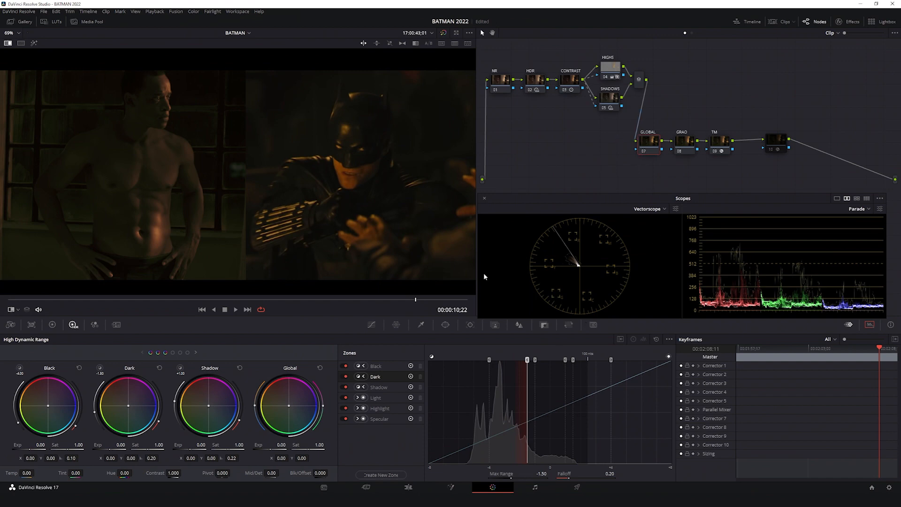
{"action": "left_click", "coordinate": [372, 325]}
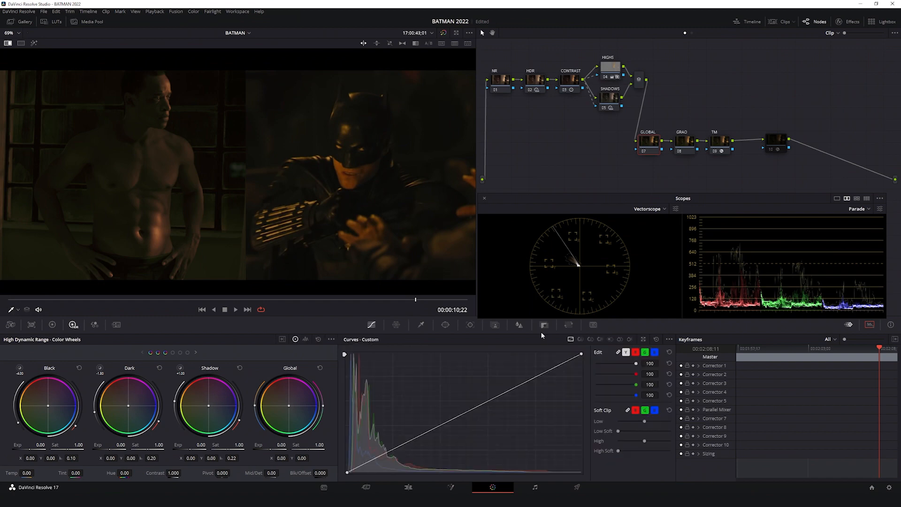
{"action": "left_click", "coordinate": [643, 339]}
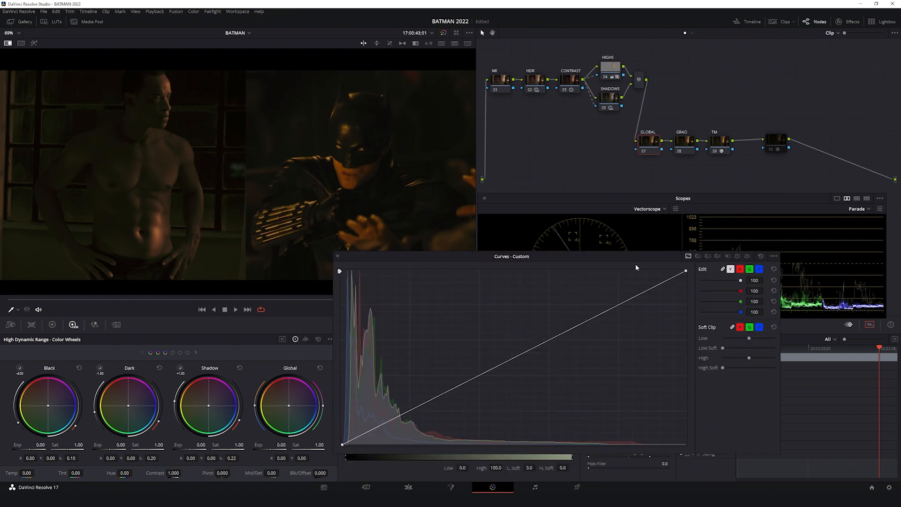
{"action": "left_click_drag", "start_coordinate": [597, 264], "coordinate": [637, 276]}
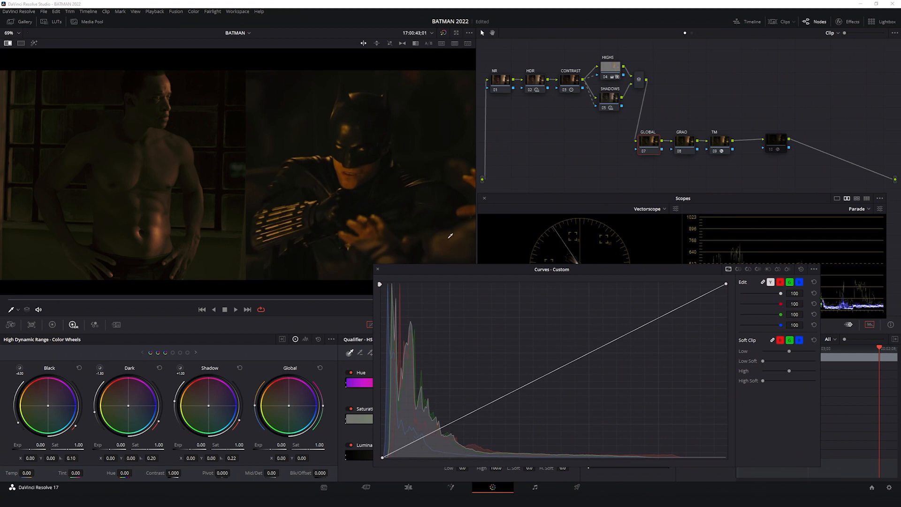
Add an anchor point in the lower part of the GLOBAL node's custom curve and pull the shadows down slightly with a second point.
{"action": "key", "text": "alt"}
{"action": "left_click", "coordinate": [449, 425]}
{"action": "mouse_move", "coordinate": [450, 425]}
{"action": "left_mouse_down"}
{"action": "mouse_move", "coordinate": [477, 410]}
{"action": "mouse_move", "coordinate": [454, 424]}
{"action": "left_mouse_up"}
{"action": "left_click_drag", "start_coordinate": [413, 444], "coordinate": [414, 445]}
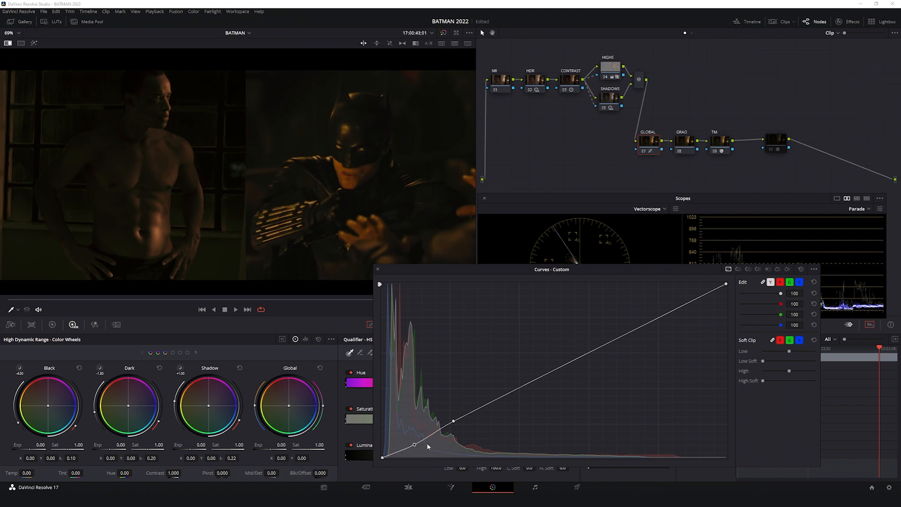
Compare the image and parade scope with the GLOBAL node off and on, moving the curves window aside to uncover the scopes.
{"action": "key", "text": "ctrl+d"}
{"action": "key", "text": "ctrl+d"}
{"action": "key", "text": "ctrl+d"}
{"action": "key", "text": "ctrl+d"}
{"action": "key", "text": "ctrl+d"}
{"action": "key", "text": "ctrl+d"}
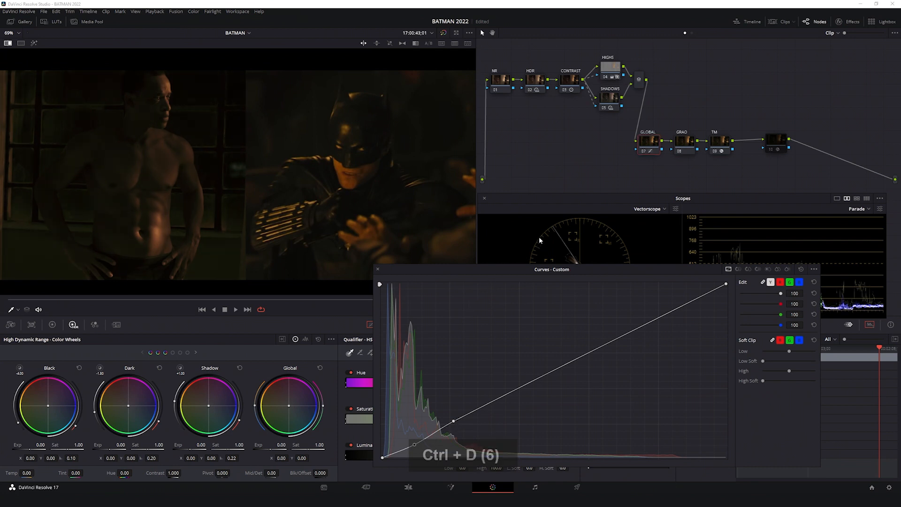
{"action": "key", "text": "ctrl+d"}
{"action": "key", "text": "ctrl+d"}
{"action": "left_click_drag", "start_coordinate": [474, 267], "coordinate": [489, 322]}
{"action": "key", "text": "ctrl+d"}
{"action": "key", "text": "ctrl+d"}
{"action": "key", "text": "ctrl+d"}
{"action": "key", "text": "ctrl+d"}
{"action": "key", "text": "ctrl+d"}
{"action": "key", "text": "ctrl+d"}
{"action": "key", "text": "ctrl+d"}
{"action": "key", "text": "ctrl+d"}
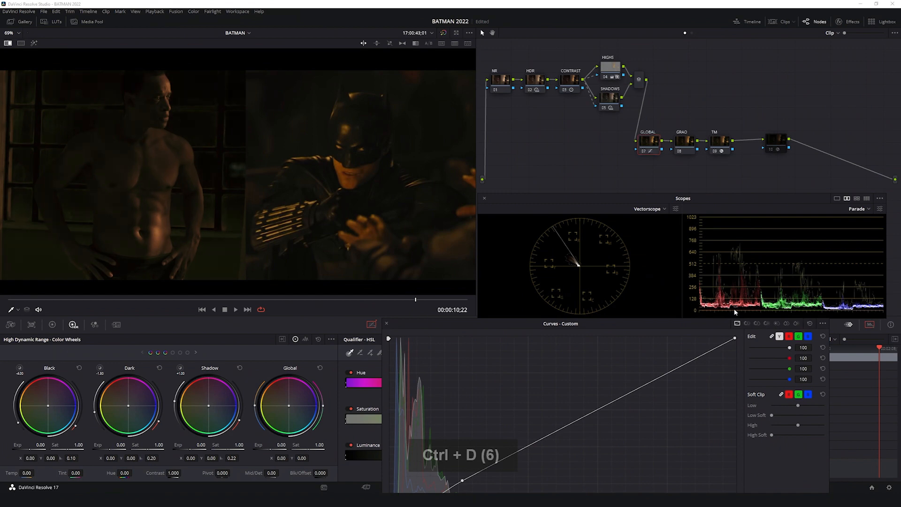
{"action": "key", "text": "ctrl"}
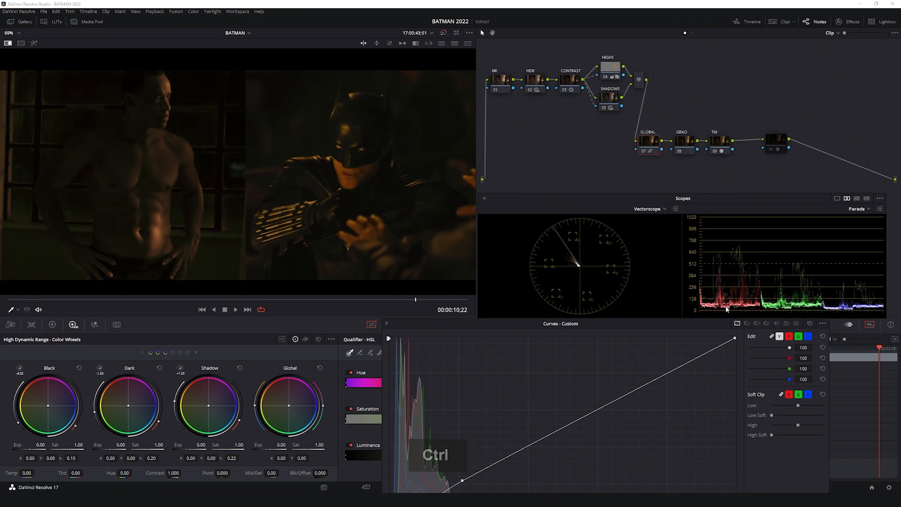
{"action": "left_click_drag", "start_coordinate": [474, 322], "coordinate": [491, 243]}
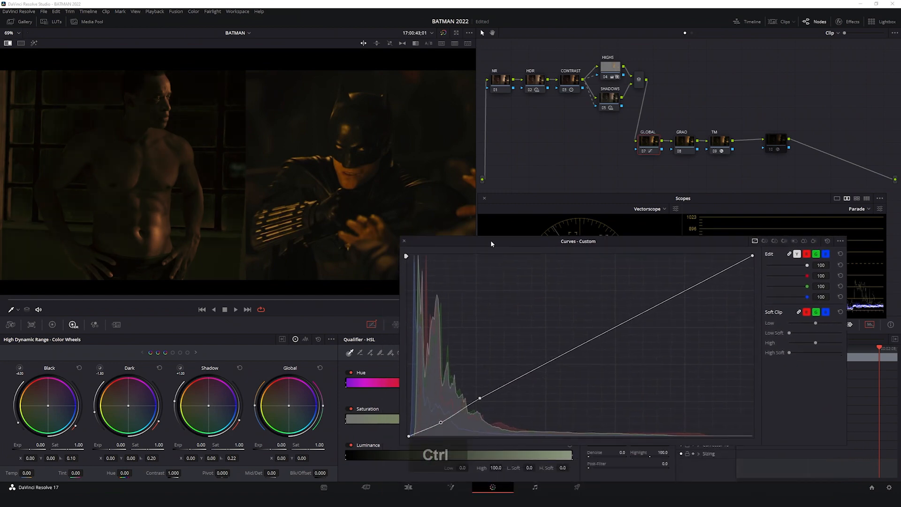
Raise the HDR node's Dark zone exposure to 0.23 and compare the image with the GLOBAL node off and on.
{"action": "left_click", "coordinate": [530, 89]}
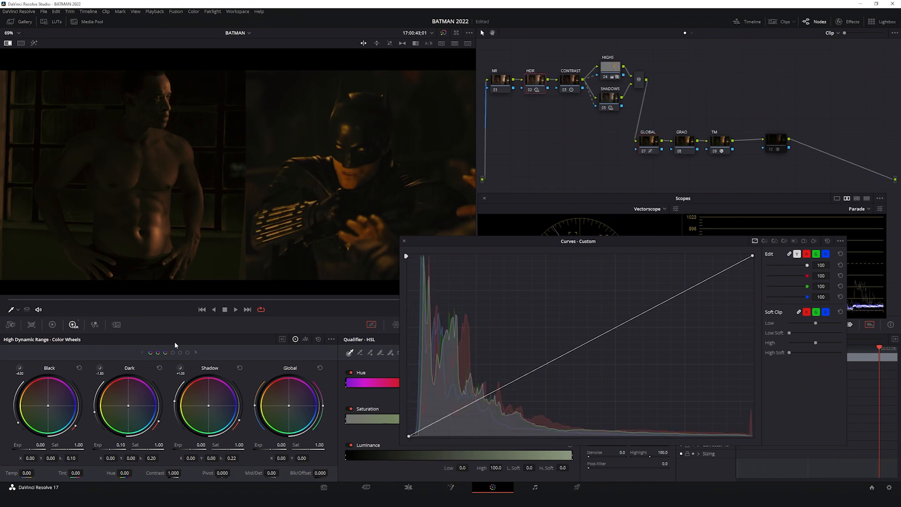
{"action": "mouse_move", "coordinate": [100, 370]}
{"action": "left_click", "coordinate": [645, 147]}
{"action": "key", "text": "ctrl+d"}
{"action": "key", "text": "ctrl+d"}
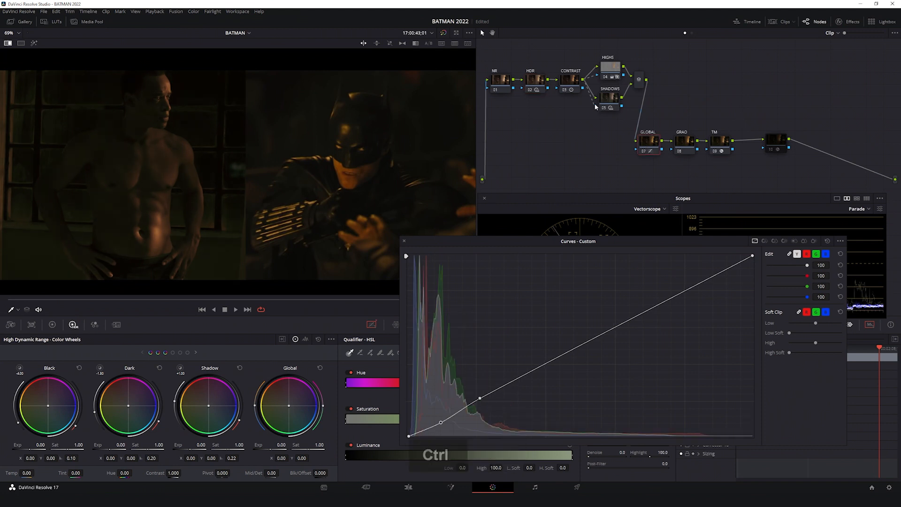
Close the floating curves window, expand the HDR node's zone graph, and set the Dark zone's falloff to 0.25.
{"action": "left_click", "coordinate": [535, 79]}
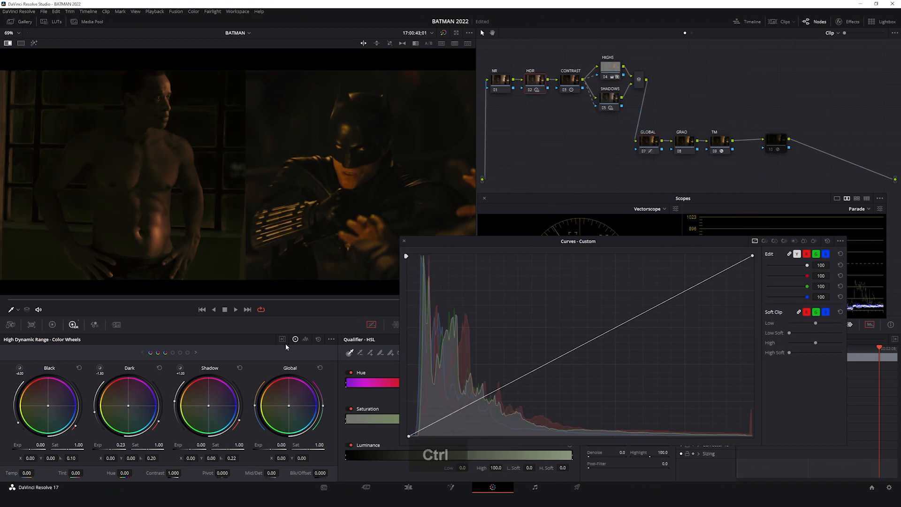
{"action": "left_click", "coordinate": [404, 241]}
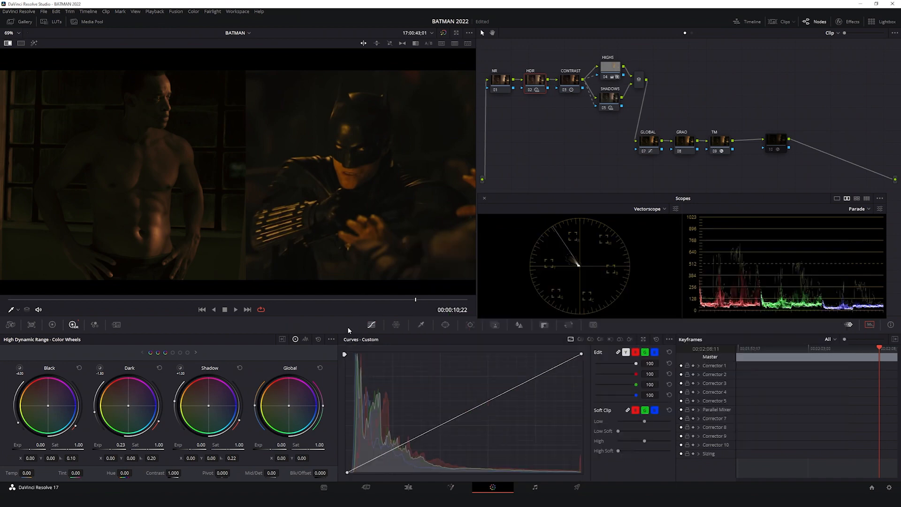
{"action": "left_click", "coordinate": [283, 339]}
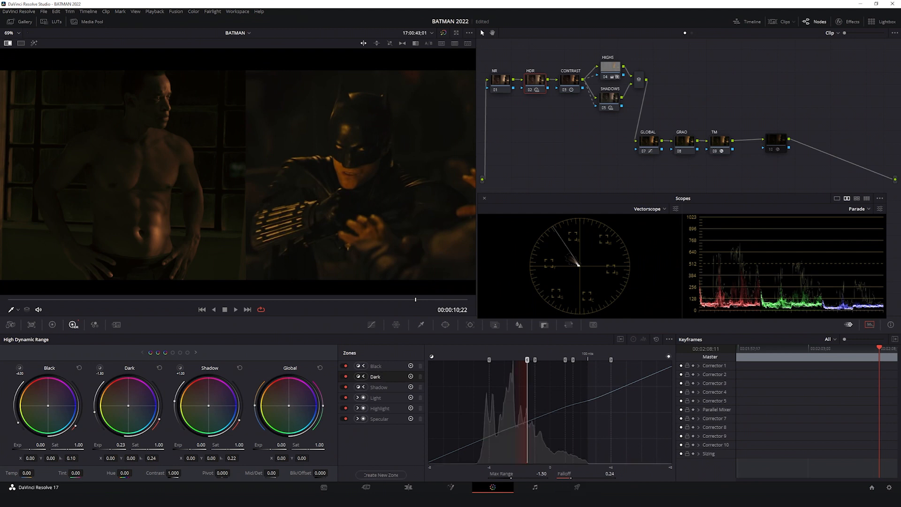
Compare the image with the HDR node off and on, and with the GLOBAL node off and on.
{"action": "key", "text": "ctrl+d"}
{"action": "key", "text": "ctrl+d"}
{"action": "key", "text": "ctrl+d"}
{"action": "key", "text": "ctrl+d"}
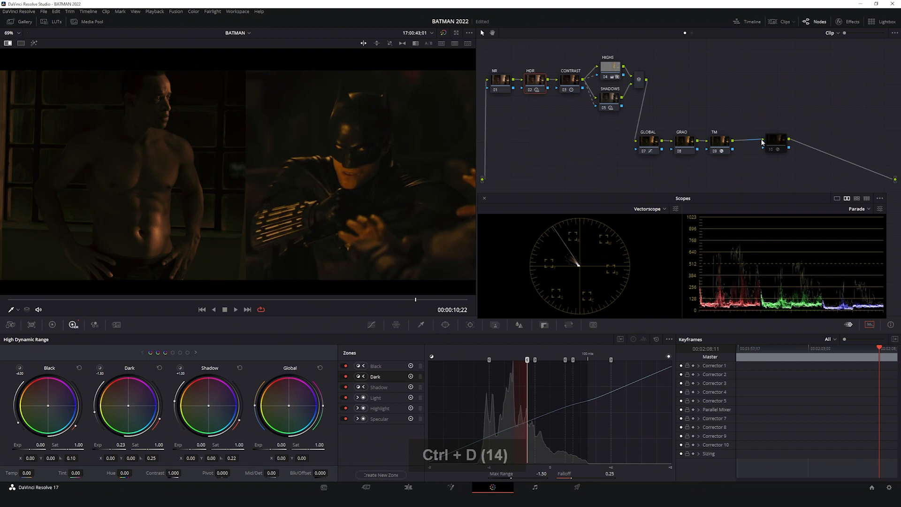
{"action": "left_click", "coordinate": [649, 141]}
{"action": "key", "text": "ctrl+d"}
{"action": "key", "text": "ctrl+d"}
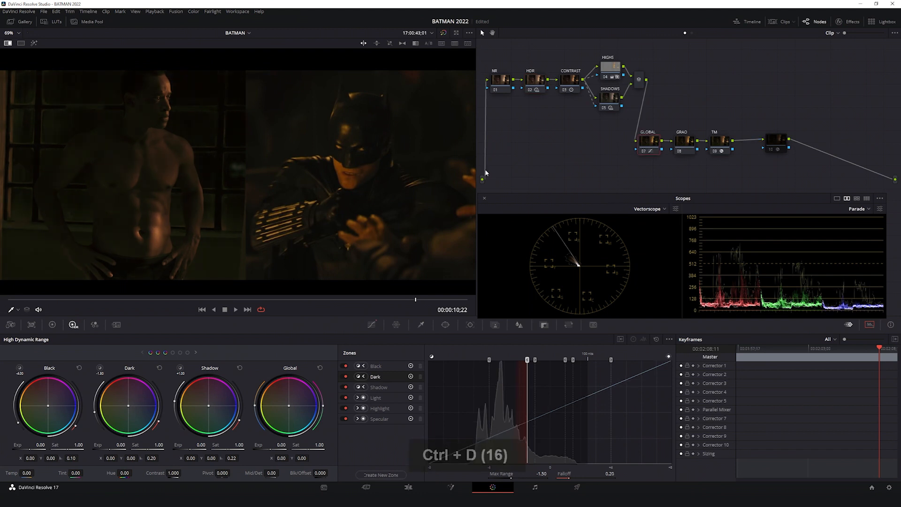
Check the graded shot's colour palette by toggling the palette node at the end of the node chain.
{"action": "left_click", "coordinate": [777, 141]}
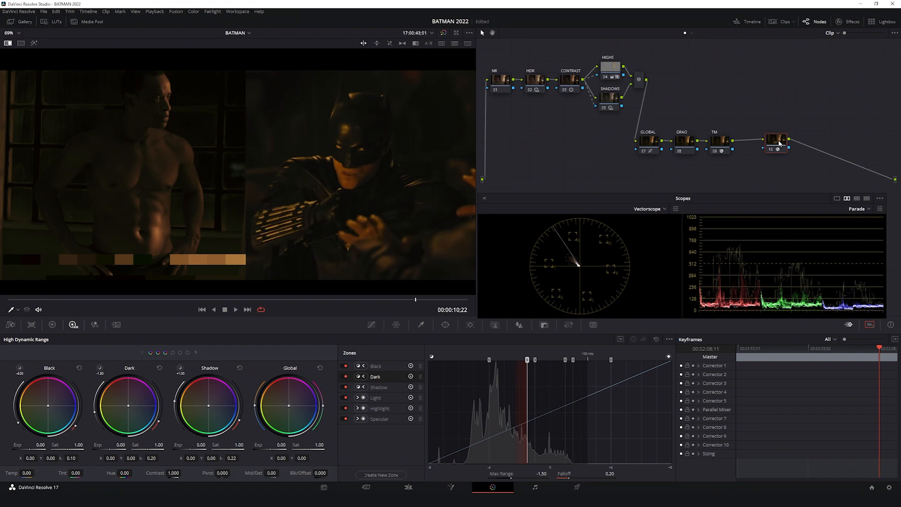
{"action": "key", "text": "ctrl+d"}
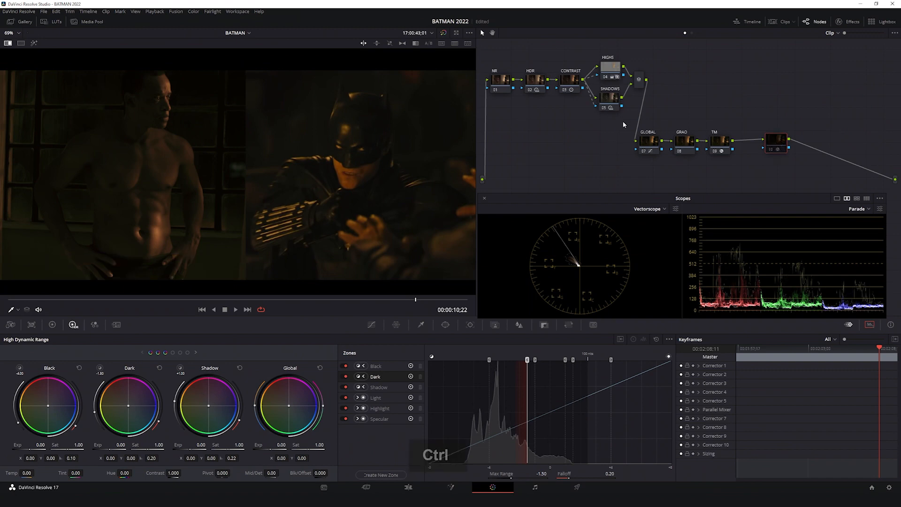
Raise the soft clip's Low Soft slightly on the GLOBAL node's custom curves and compare it against the reset setting.
{"action": "left_click", "coordinate": [648, 146]}
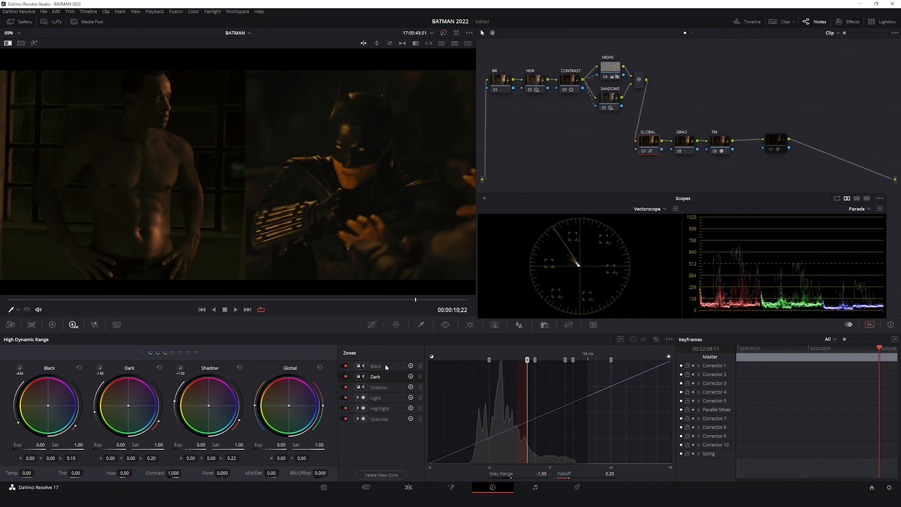
{"action": "left_click", "coordinate": [370, 326]}
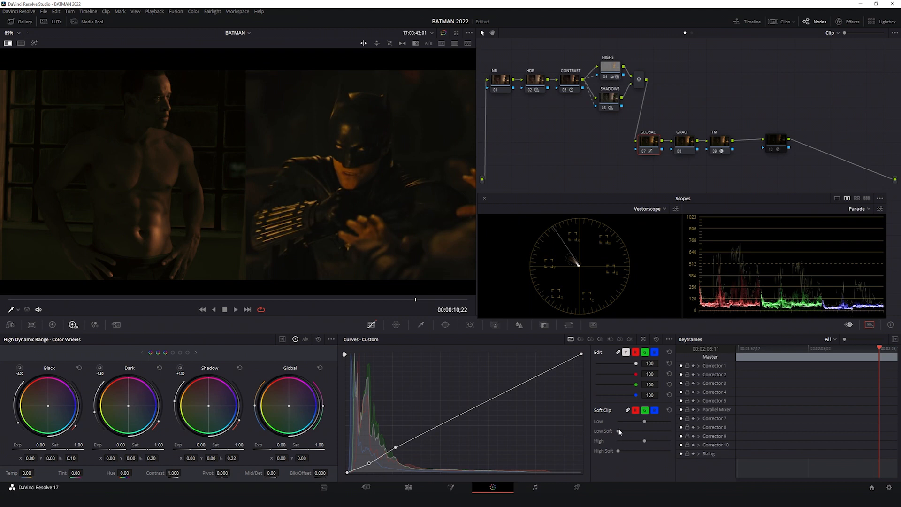
{"action": "left_click_drag", "start_coordinate": [620, 429], "coordinate": [627, 437]}
{"action": "left_click", "coordinate": [669, 411]}
{"action": "key", "text": "ctrl+z"}
Hide the reference wipe and compare the full shot with all grades bypassed and enabled.
{"action": "key", "text": "ctrl+w"}
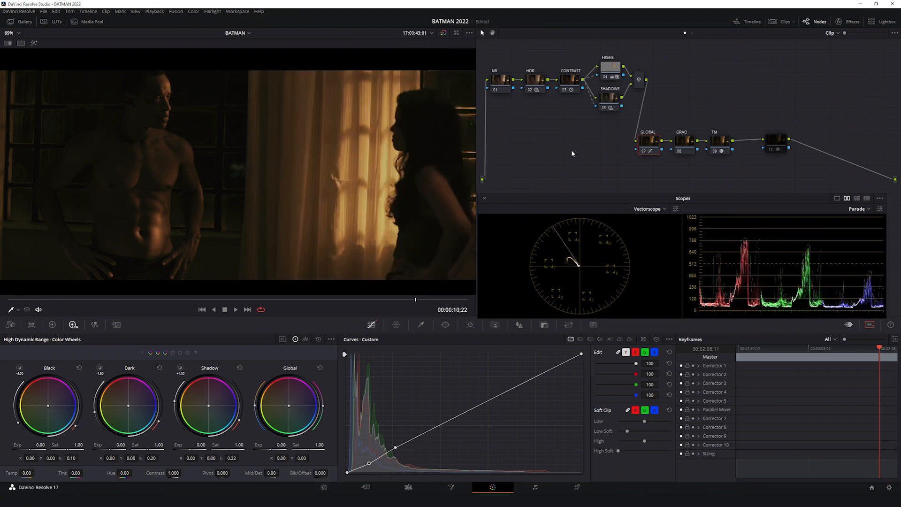
{"action": "scroll", "coordinate": [291, 165], "scroll_direction": "down", "scroll_amount": 2}
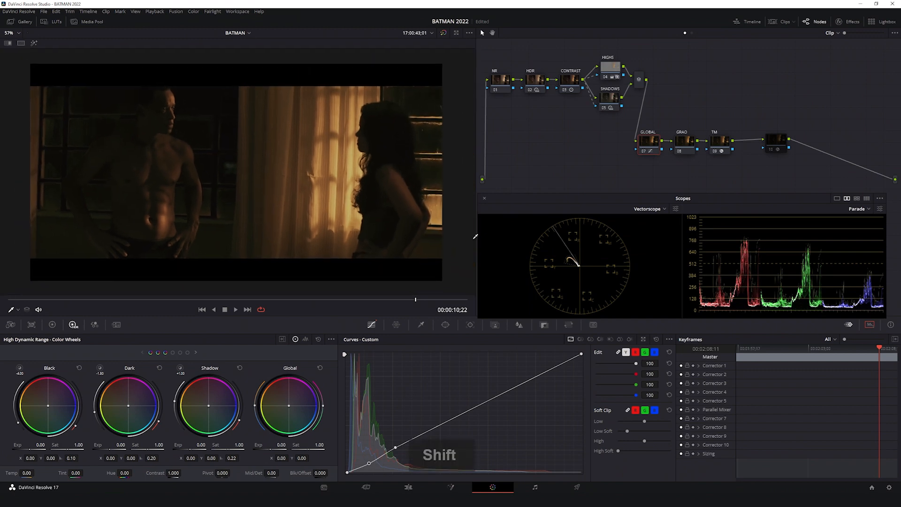
{"action": "key", "text": "shift+d"}
{"action": "key", "text": "shift+d"}
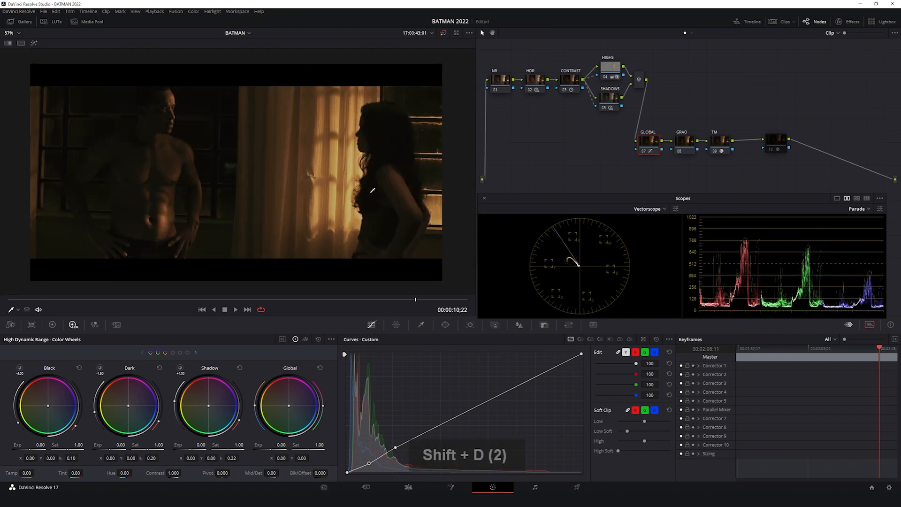
Show the reference wipe, move its split so the reference fills the frame, and set the Reference Sizing pan to 0.
{"action": "key", "text": "ctrl+w"}
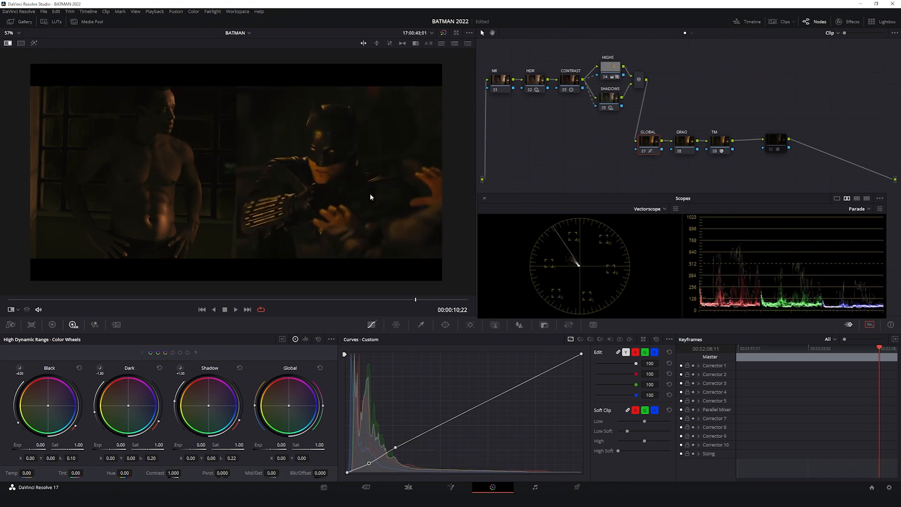
{"action": "left_click_drag", "start_coordinate": [363, 192], "coordinate": [166, 187]}
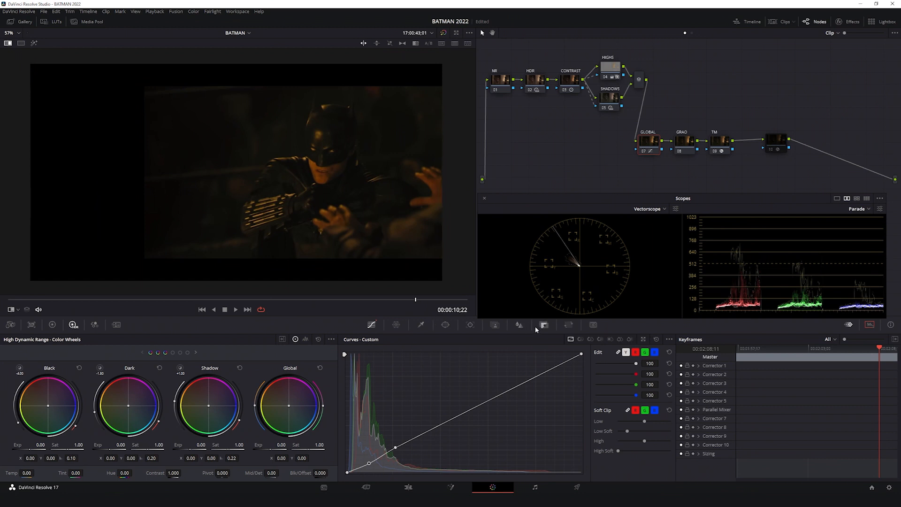
{"action": "left_click", "coordinate": [568, 326]}
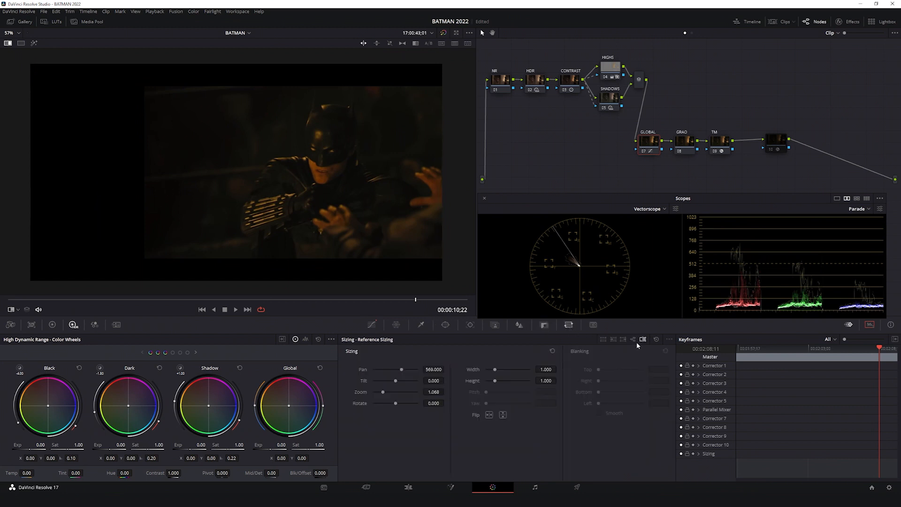
{"action": "double_click", "coordinate": [433, 370]}
{"action": "type", "text": "1"}
{"action": "type", "text": "0"}
{"action": "key", "text": "Return"}
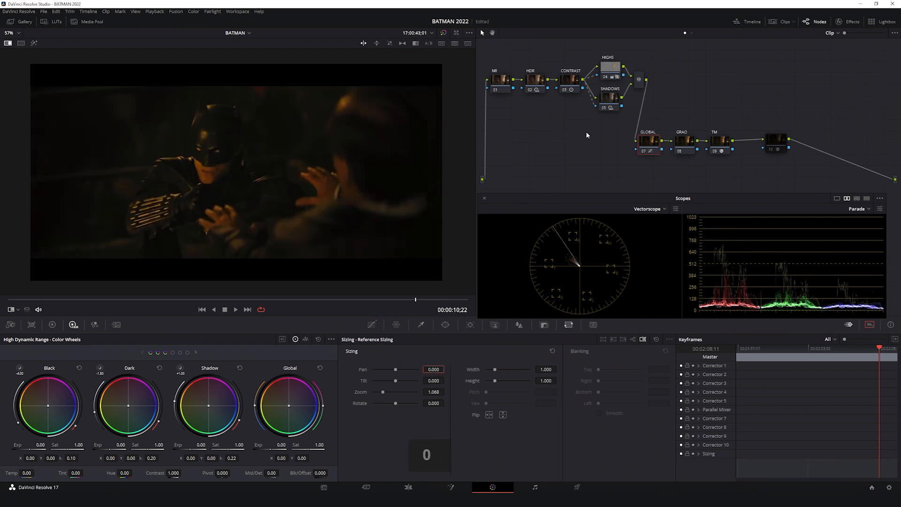
Compare the graded shot and its scopes with the full-frame Batman reference by toggling the wipe repeatedly.
{"action": "key", "text": "ctrl+w"}
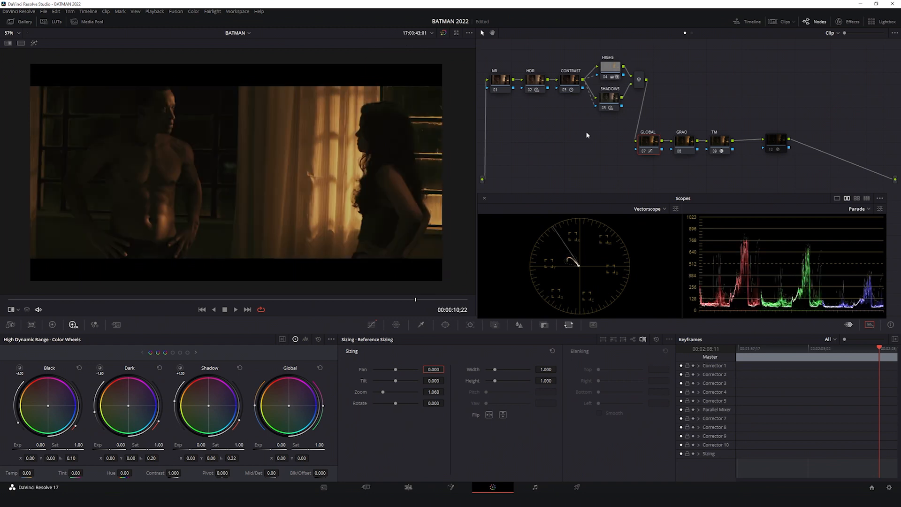
{"action": "key", "text": "ctrl+w"}
{"action": "key", "text": "ctrl+w"}
{"action": "scroll", "coordinate": [323, 178], "scroll_direction": "up", "scroll_amount": 1}
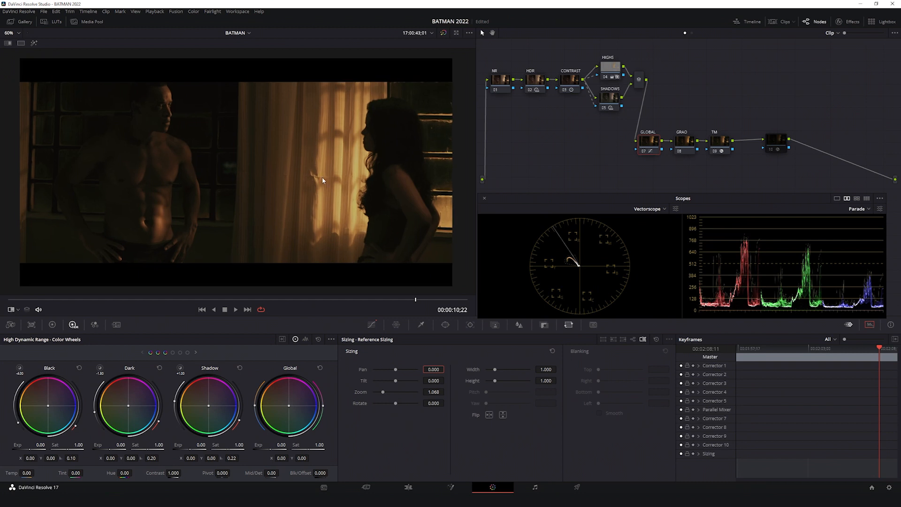
{"action": "scroll", "coordinate": [324, 186], "scroll_direction": "up", "scroll_amount": 1}
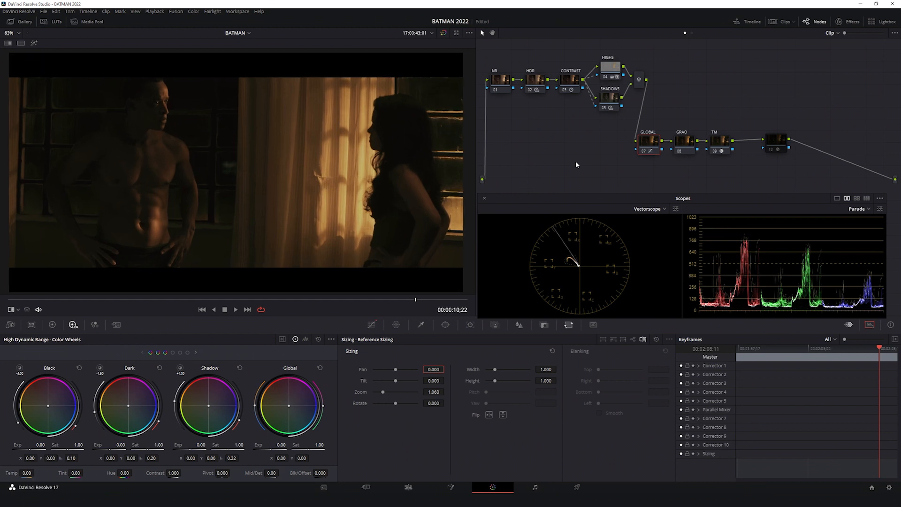
{"action": "key", "text": "ctrl+w"}
{"action": "key", "text": "ctrl+w"}
{"action": "key", "text": "ctrl+w"}
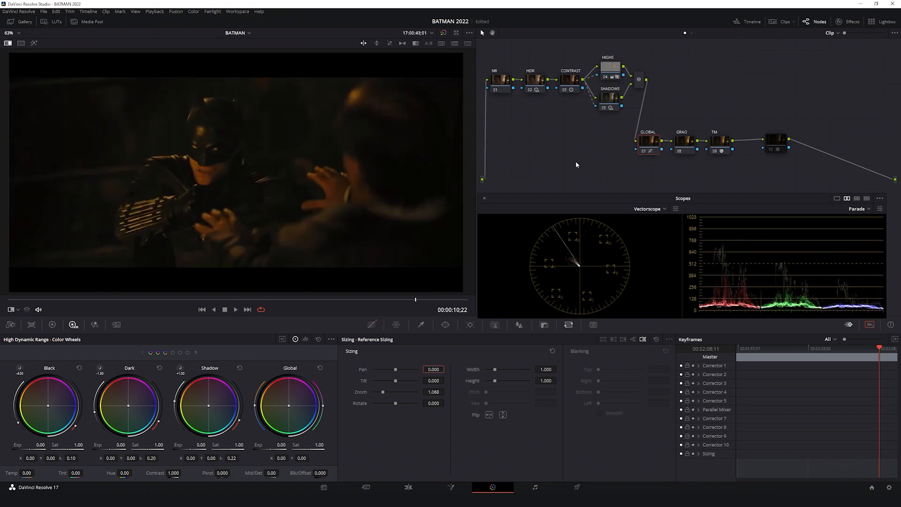
{"action": "key", "text": "ctrl+w"}
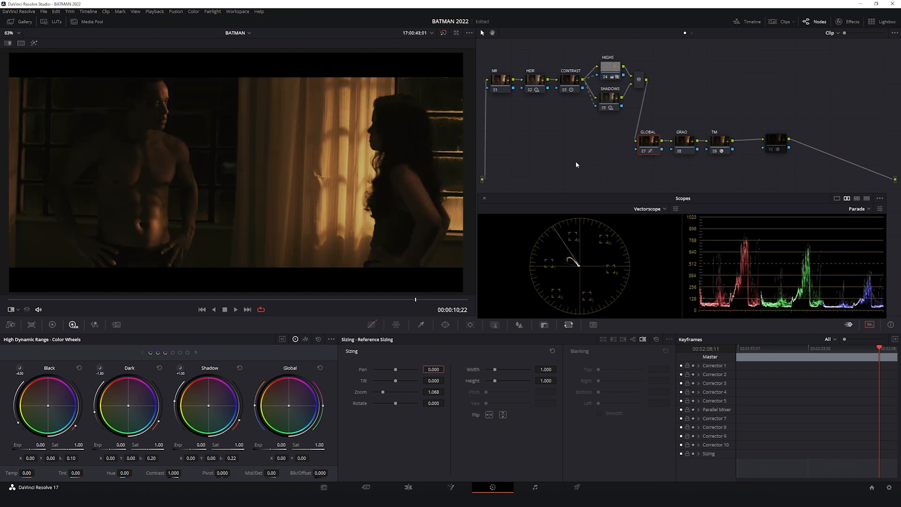
{"action": "key", "text": "ctrl+w"}
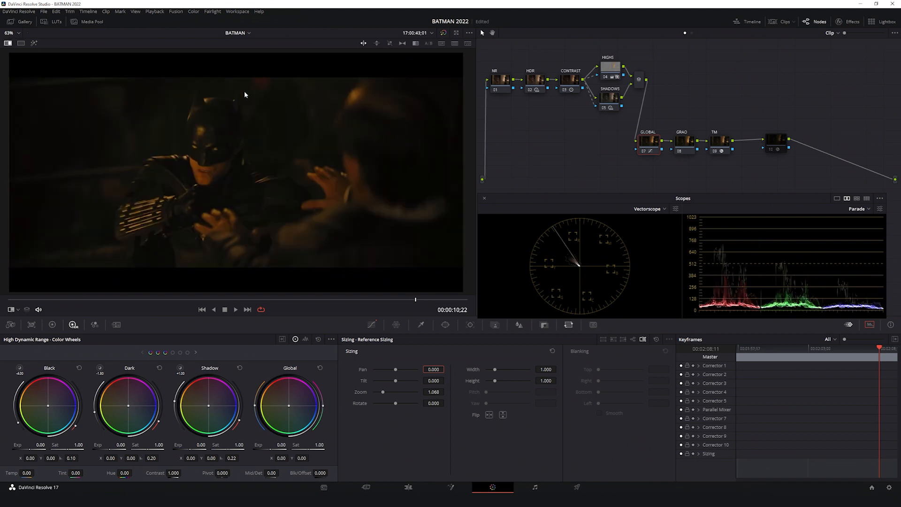
Move the wipe split back to mid-frame, set the reference's pan to 610.5, and compare with the grades bypassed and enabled.
{"action": "left_click_drag", "start_coordinate": [209, 110], "coordinate": [304, 166]}
{"action": "left_click_drag", "start_coordinate": [443, 369], "coordinate": [578, 163]}
{"action": "key", "text": "shift+d"}
{"action": "key", "text": "shift+d"}
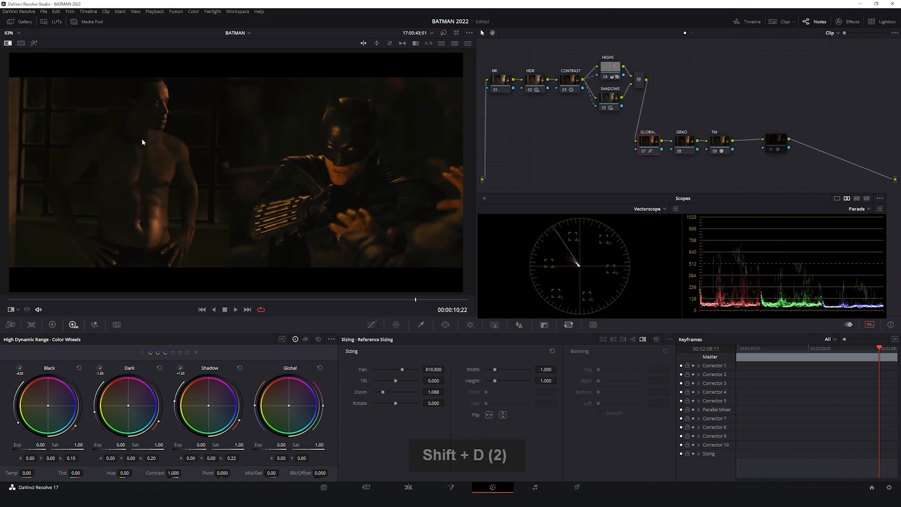
Examine the palette overlay with the wipe split moved across the curtains and back, then hide the wipe and disable the palette node.
{"action": "key", "text": "ctrl+d"}
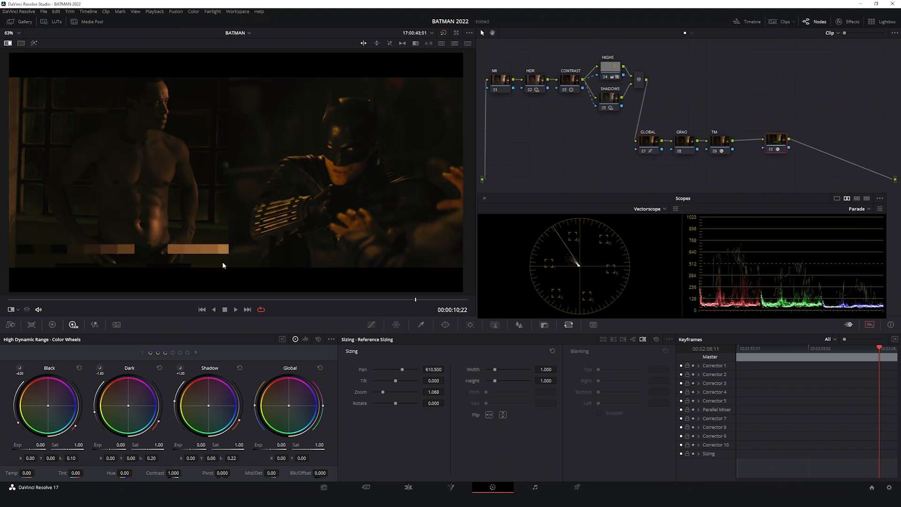
{"action": "left_click_drag", "start_coordinate": [232, 224], "coordinate": [440, 208]}
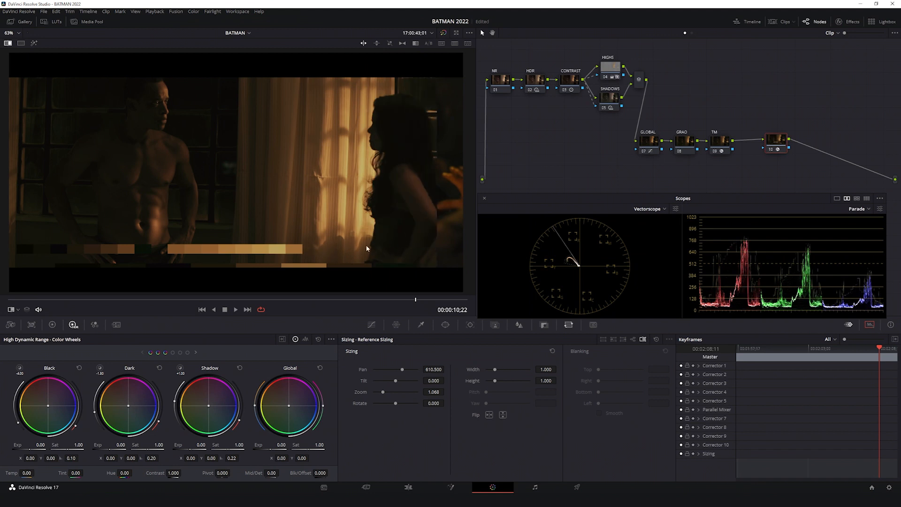
{"action": "left_click_drag", "start_coordinate": [421, 206], "coordinate": [234, 194]}
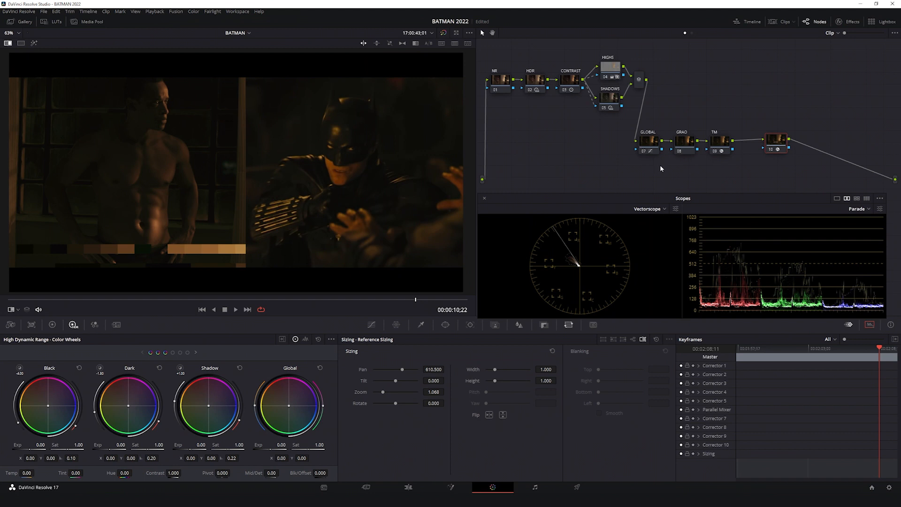
{"action": "key", "text": "ctrl+w"}
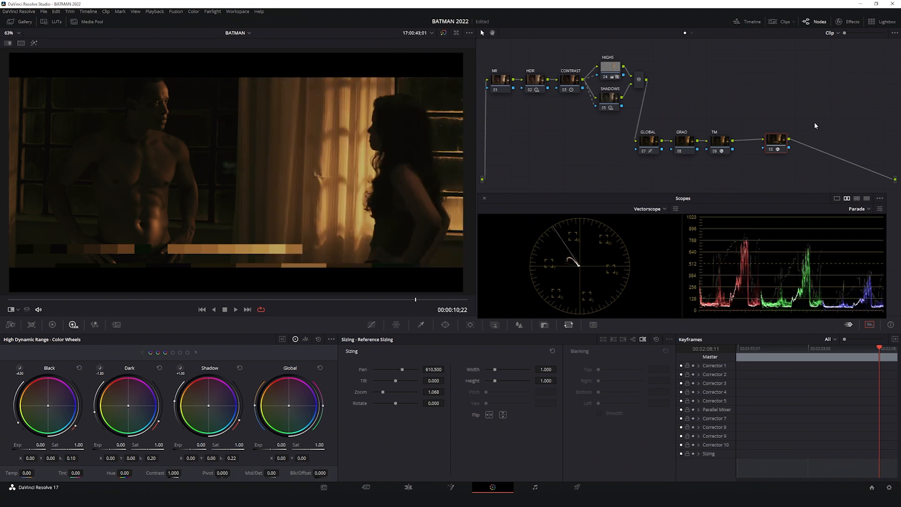
{"action": "key", "text": "ctrl+d"}
{"action": "key", "text": "ctrl+d"}
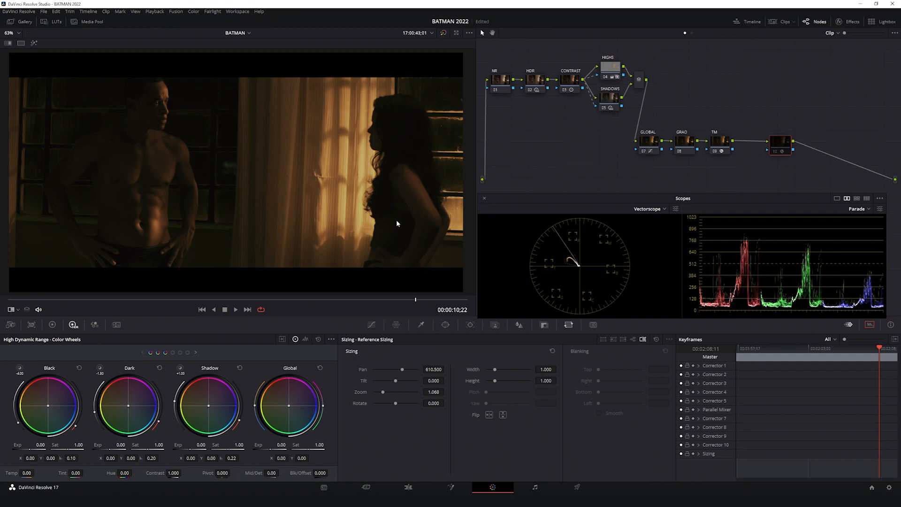
Search the effects library for GRAIN and apply Film Grain to the node between GLOBAL and TM.
{"action": "left_click_drag", "start_coordinate": [755, 59], "coordinate": [487, 162]}
{"action": "left_click", "coordinate": [702, 74]}
{"action": "left_click", "coordinate": [686, 149]}
{"action": "left_click", "coordinate": [843, 22]}
{"action": "left_click_drag", "start_coordinate": [804, 48], "coordinate": [730, 50]}
{"action": "type", "text": "GRAIN"}
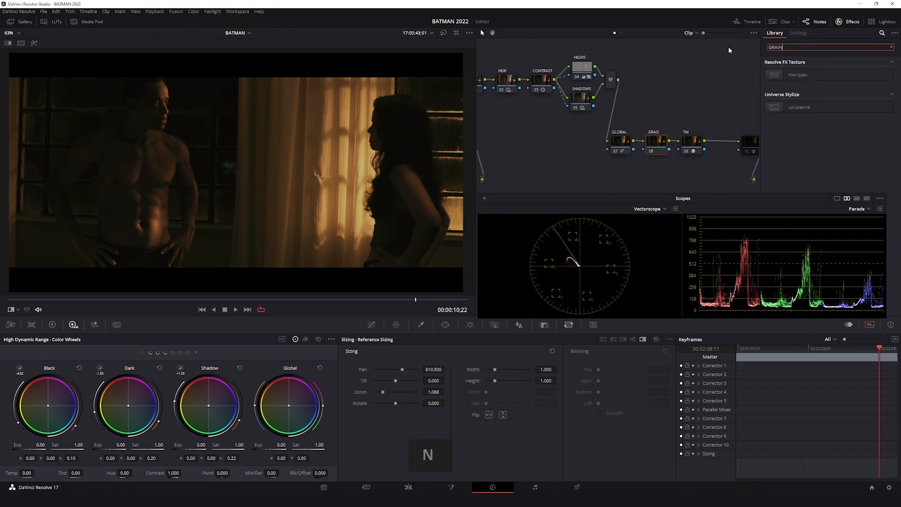
{"action": "left_click_drag", "start_coordinate": [798, 75], "coordinate": [654, 147]}
Set the Film Grain preset to 35mm 400T, lower its opacity slightly, and close the effects library.
{"action": "scroll", "coordinate": [193, 152], "scroll_direction": "up", "scroll_amount": 8}
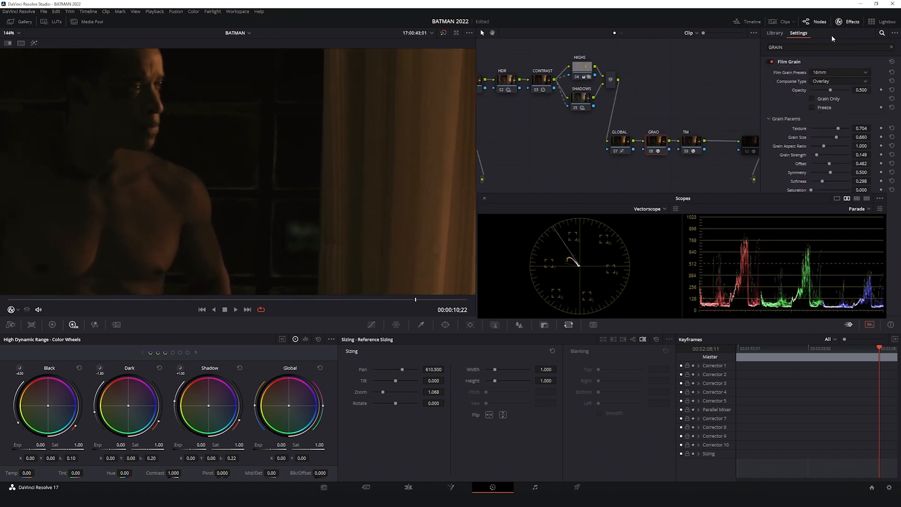
{"action": "left_click", "coordinate": [827, 73]}
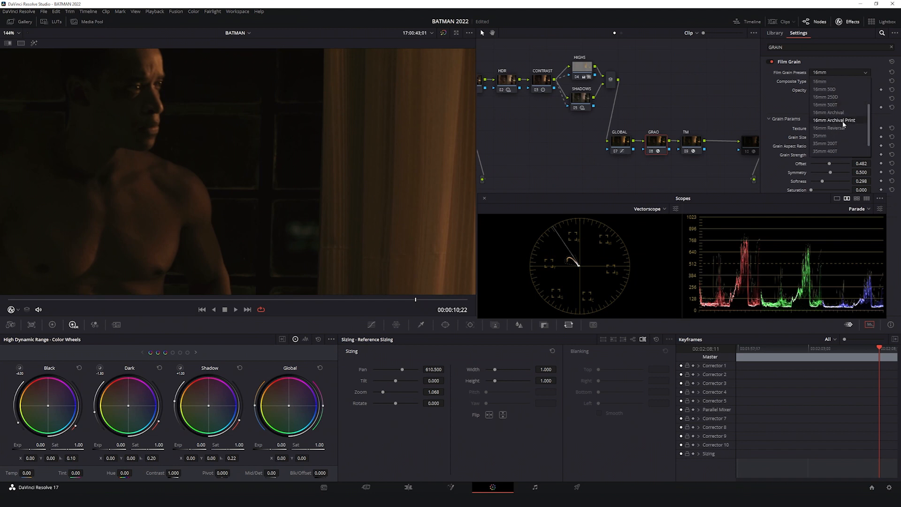
{"action": "left_click", "coordinate": [830, 152]}
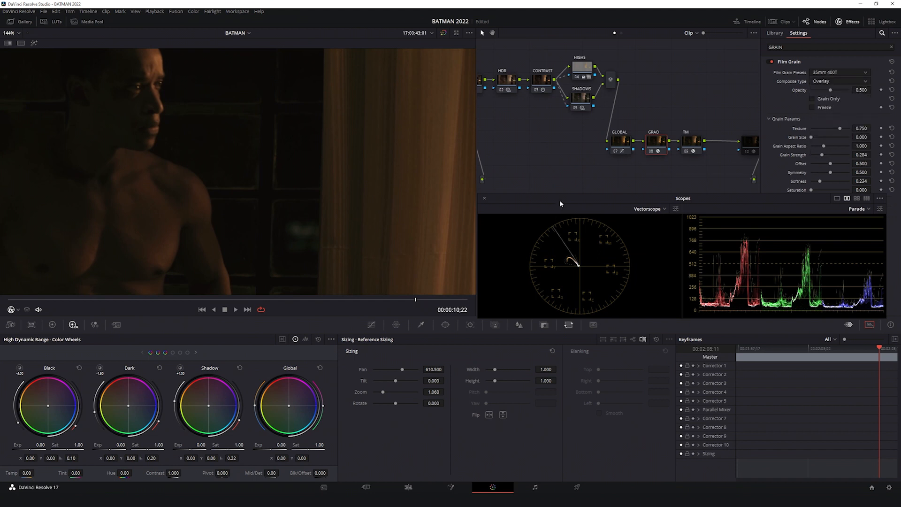
{"action": "scroll", "coordinate": [221, 152], "scroll_direction": "down", "scroll_amount": 6}
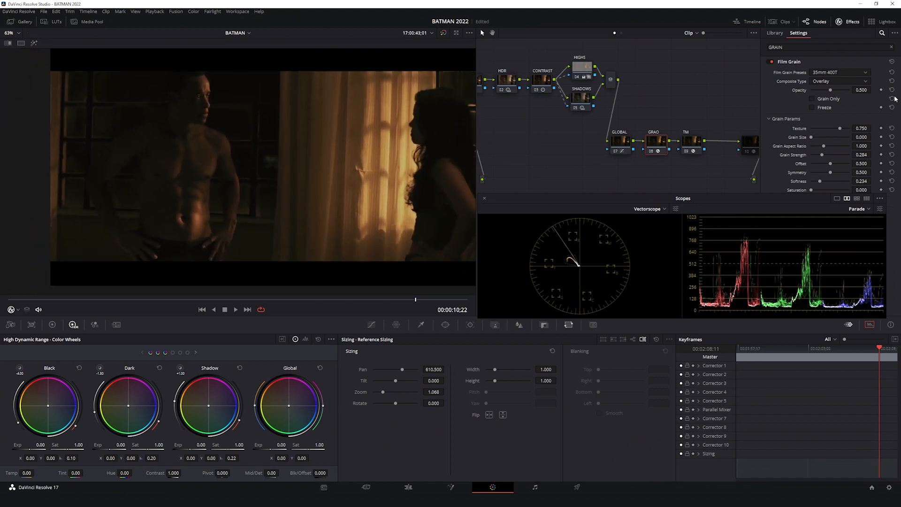
{"action": "left_click_drag", "start_coordinate": [861, 90], "coordinate": [852, 90]}
{"action": "left_click", "coordinate": [839, 21]}
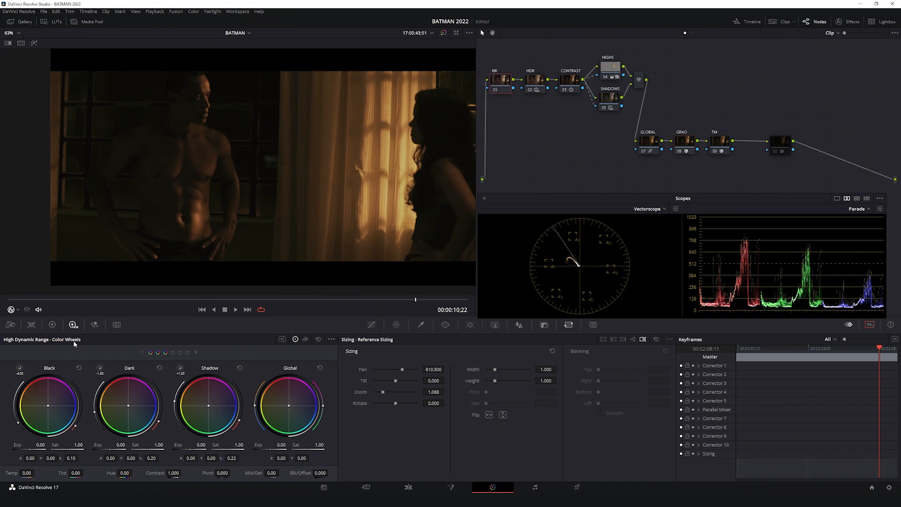
Set the NR node's spatial noise reduction thresholds to 2.0 for luma and 5.0 for chroma.
{"action": "left_click", "coordinate": [119, 327]}
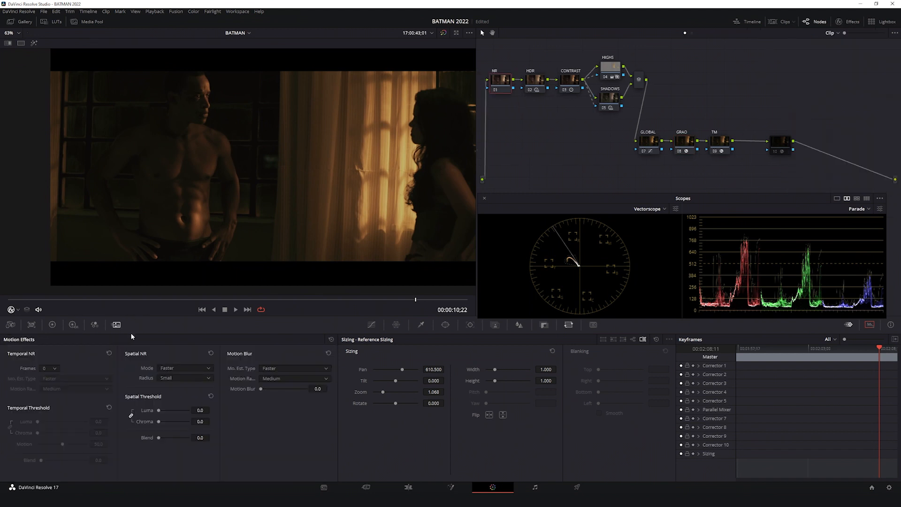
{"action": "left_click", "coordinate": [197, 411]}
{"action": "type", "text": "2"}
{"action": "left_click", "coordinate": [201, 422]}
{"action": "type", "text": "5"}
Compare the man's face and upper body up close with the NR node off and on.
{"action": "scroll", "coordinate": [278, 140], "scroll_direction": "up", "scroll_amount": 5}
{"action": "scroll", "coordinate": [247, 185], "scroll_direction": "up", "scroll_amount": 5}
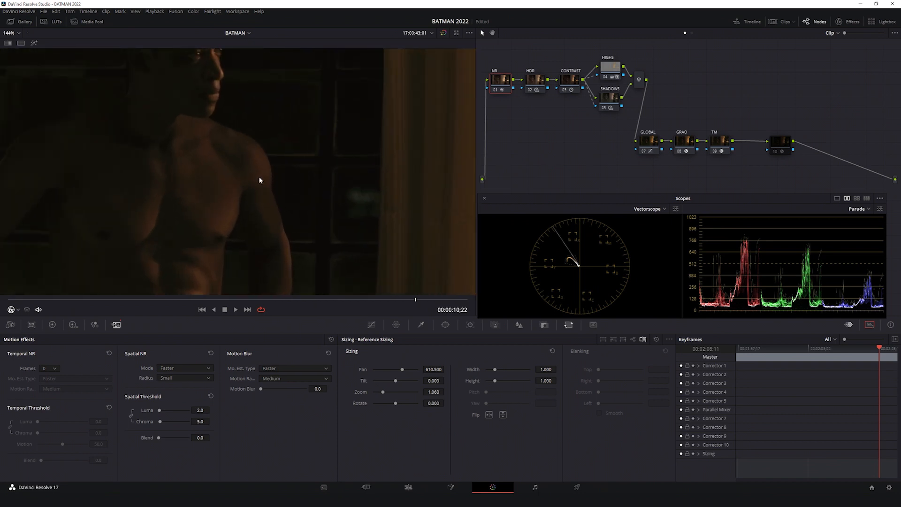
{"action": "key", "text": "ctrl+d"}
{"action": "key", "text": "ctrl+d"}
{"action": "key", "text": "ctrl+d"}
{"action": "key", "text": "ctrl+d"}
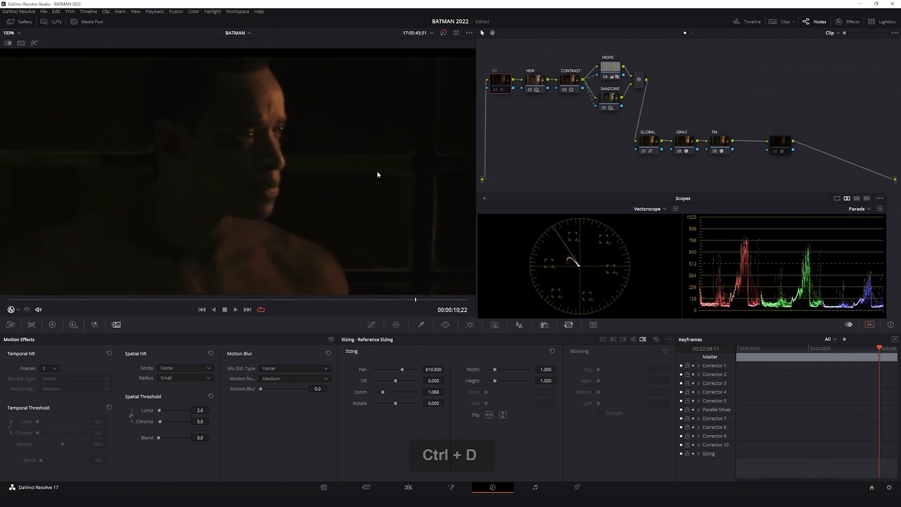
{"action": "scroll", "coordinate": [390, 200], "scroll_direction": "down", "scroll_amount": 3}
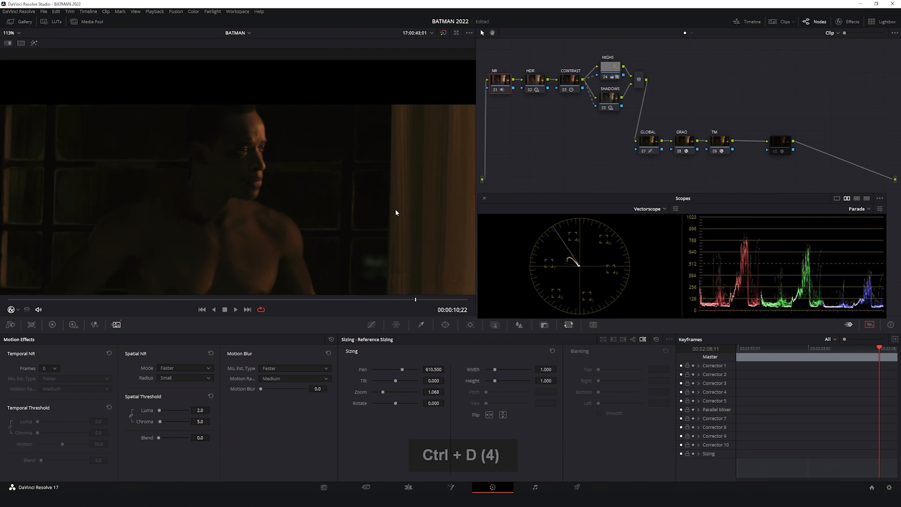
{"action": "scroll", "coordinate": [392, 201], "scroll_direction": "down", "scroll_amount": 5}
{"action": "left_click_drag", "start_coordinate": [361, 190], "coordinate": [339, 177]}
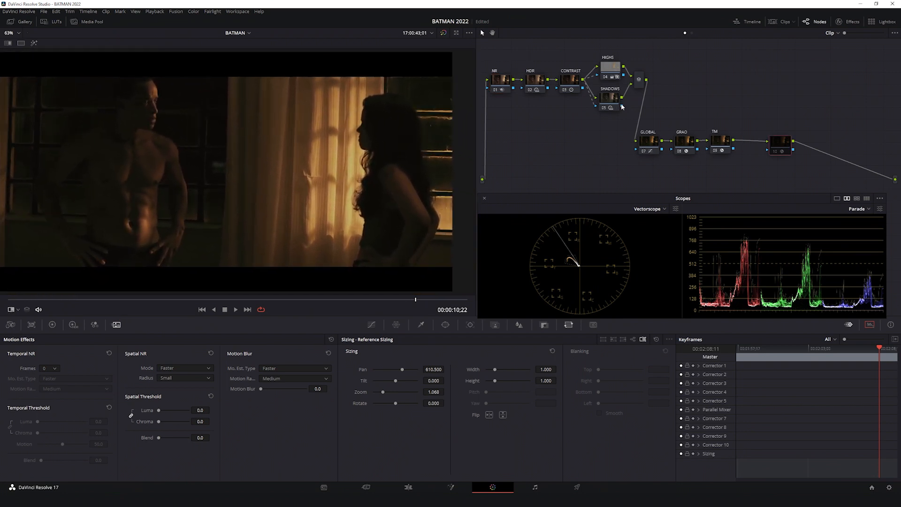
Compare the shot with the TM node repeatedly turned off and on, examining the image and the scopes.
{"action": "left_click", "coordinate": [721, 143]}
{"action": "key", "text": "ctrl+d"}
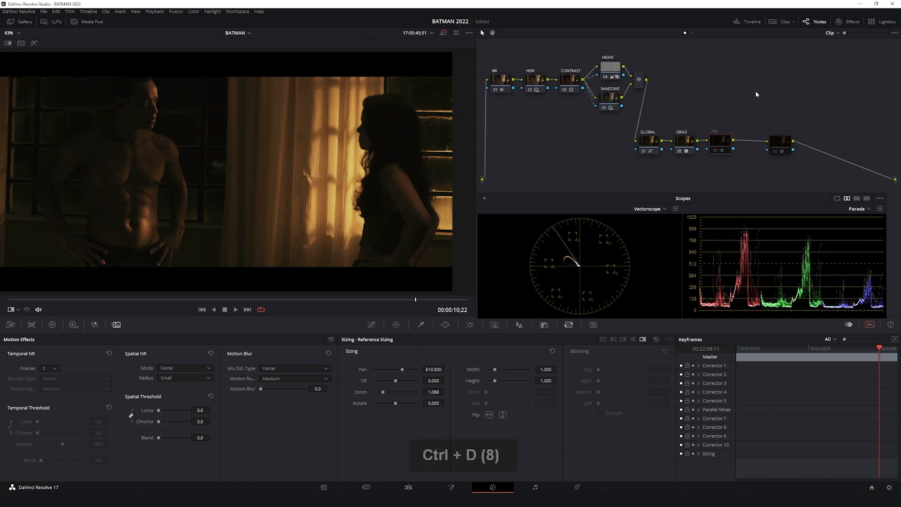
{"action": "key", "text": "ctrl+d"}
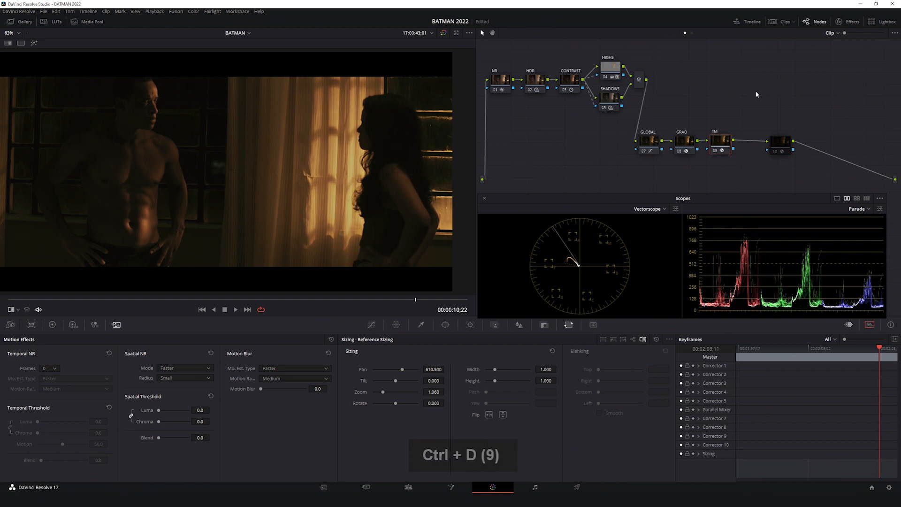
{"action": "key", "text": "ctrl+d"}
{"action": "key", "text": "ctrl+d"}
{"action": "key", "text": "ctrl+d"}
{"action": "key", "text": "ctrl+d"}
{"action": "key", "text": "ctrl+d"}
{"action": "key", "text": "ctrl+d"}
{"action": "key", "text": "ctrl+d"}
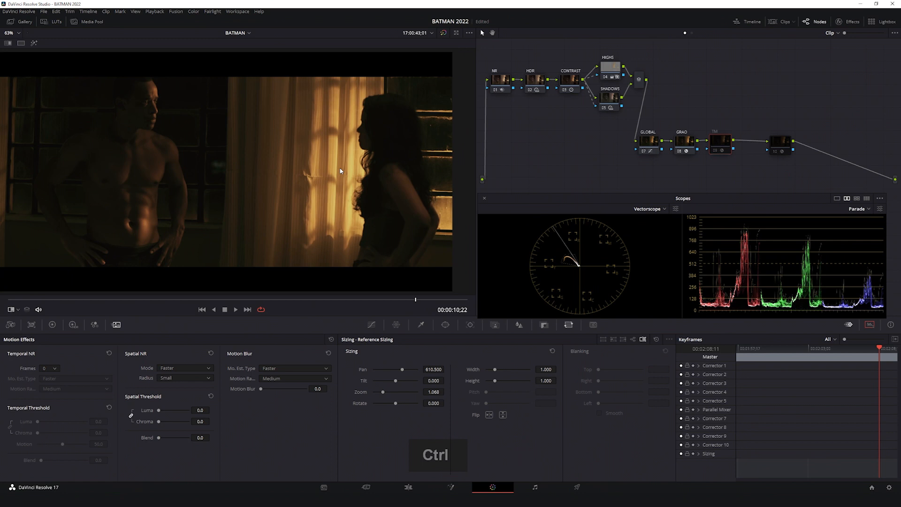
{"action": "key", "text": "ctrl+d"}
{"action": "key", "text": "ctrl+d"}
{"action": "key", "text": "ctrl+d"}
{"action": "key", "text": "ctrl+d"}
{"action": "key", "text": "ctrl+d"}
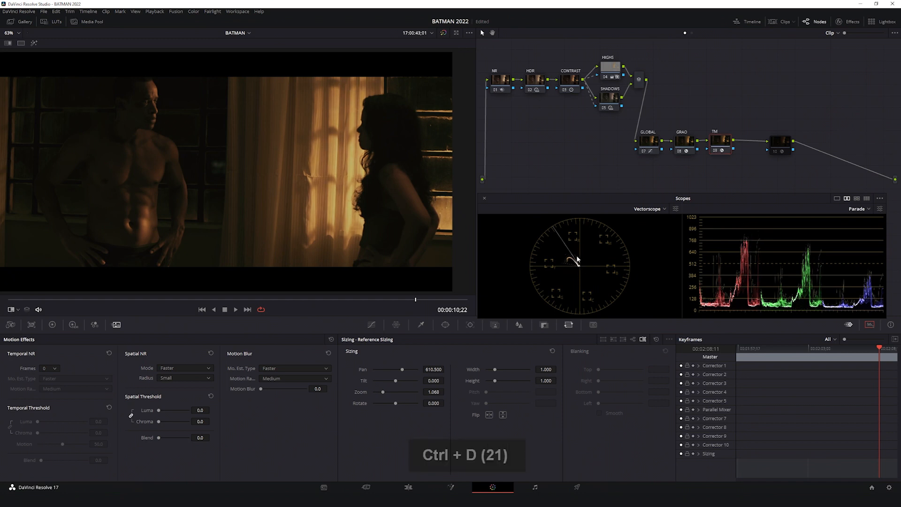
Wipe to the reference still and set its pan to 0, and check the shot with the TM node off and on.
{"action": "key", "text": "ctrl+w"}
{"action": "left_click_drag", "start_coordinate": [182, 171], "coordinate": [66, 172]}
{"action": "double_click", "coordinate": [434, 369]}
{"action": "type", "text": "0"}
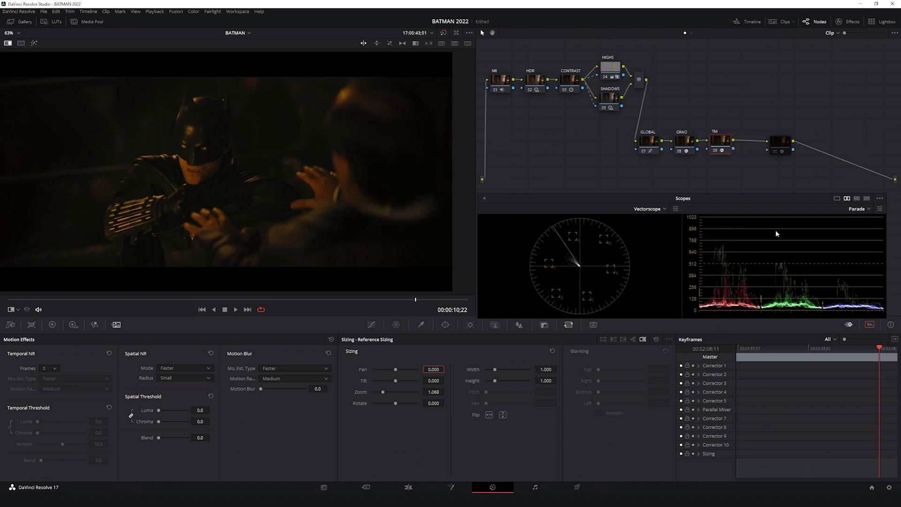
{"action": "key", "text": "ctrl+w"}
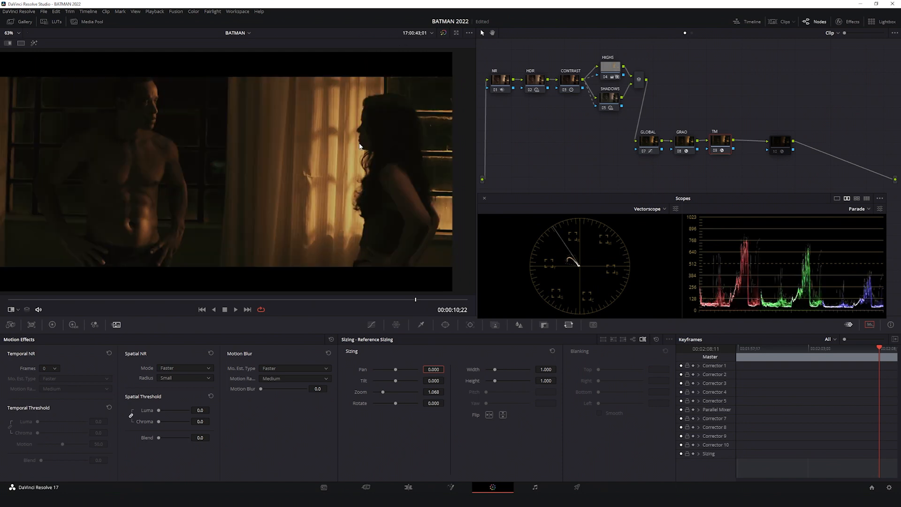
{"action": "key", "text": "ctrl+d"}
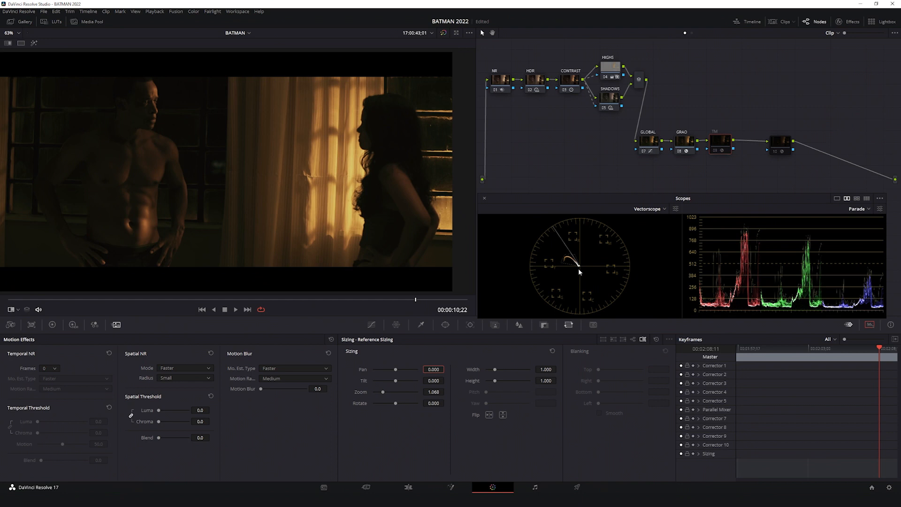
{"action": "key", "text": "ctrl+d"}
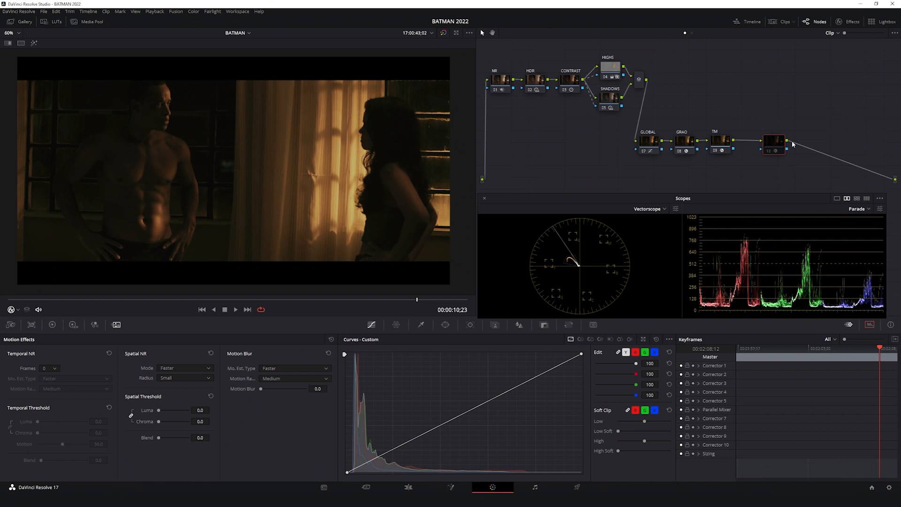
Briefly view the color palette overlay and add a serial node after it with the False Color effect.
{"action": "key", "text": "ctrl+d"}
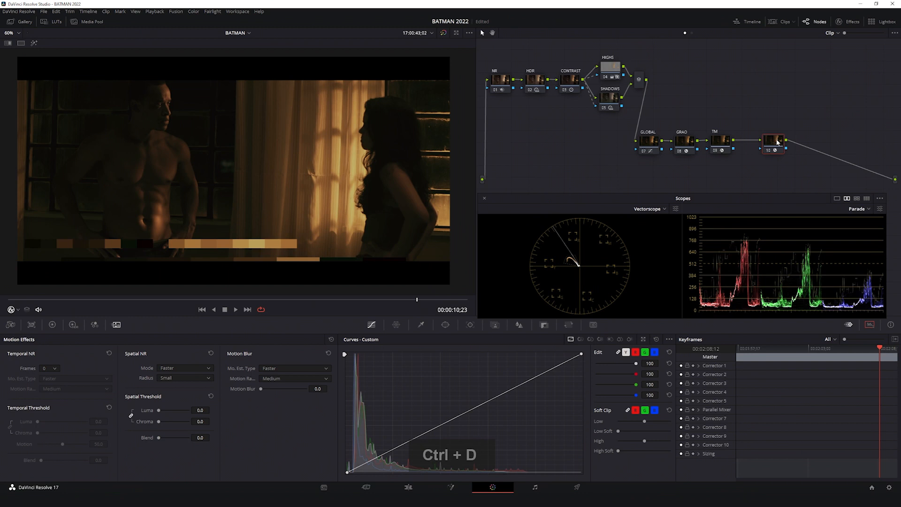
{"action": "key", "text": "ctrl+d"}
{"action": "key", "text": "alt+s"}
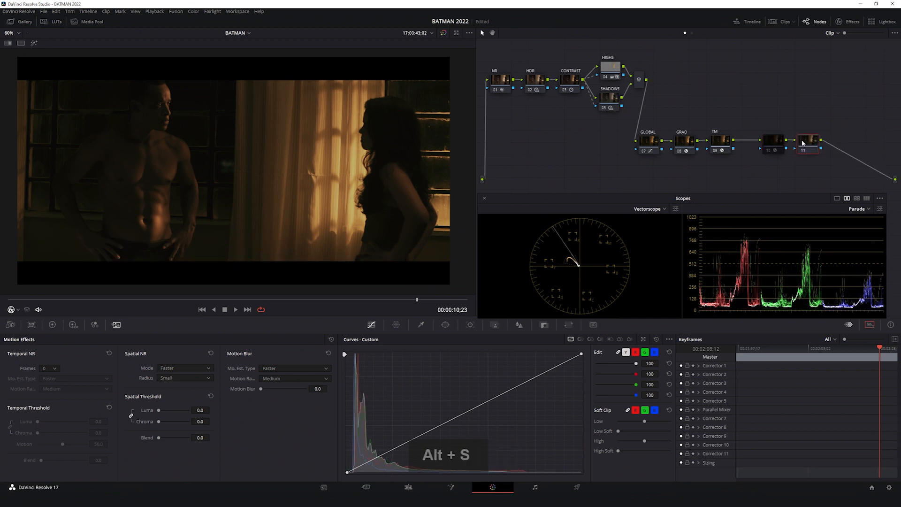
{"action": "left_click", "coordinate": [847, 24]}
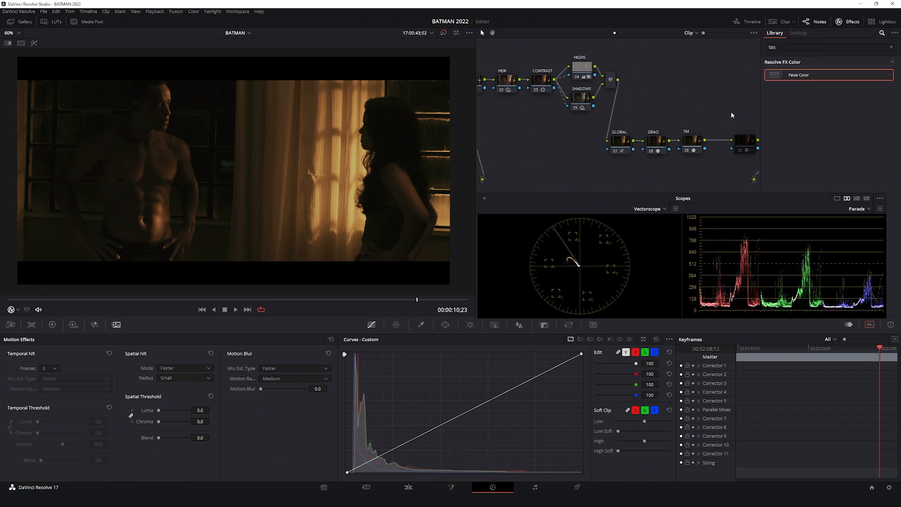
{"action": "left_click_drag", "start_coordinate": [781, 77], "coordinate": [745, 143]}
{"action": "left_click", "coordinate": [844, 21]}
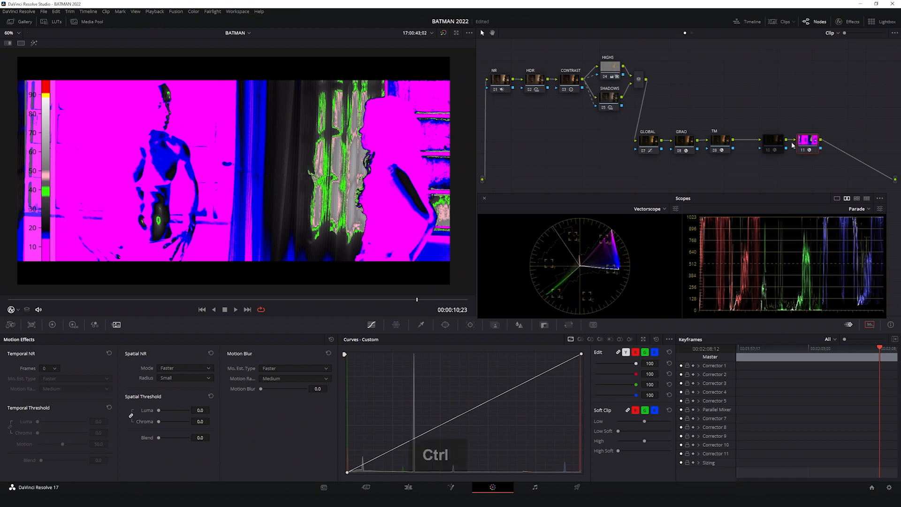
Turn off the False Color node and compare the shot with the palette overlay on and off, leaving both nodes disabled.
{"action": "key", "text": "ctrl+d"}
{"action": "key", "text": "ctrl+d"}
{"action": "key", "text": "ctrl+d"}
{"action": "key", "text": "ctrl+d"}
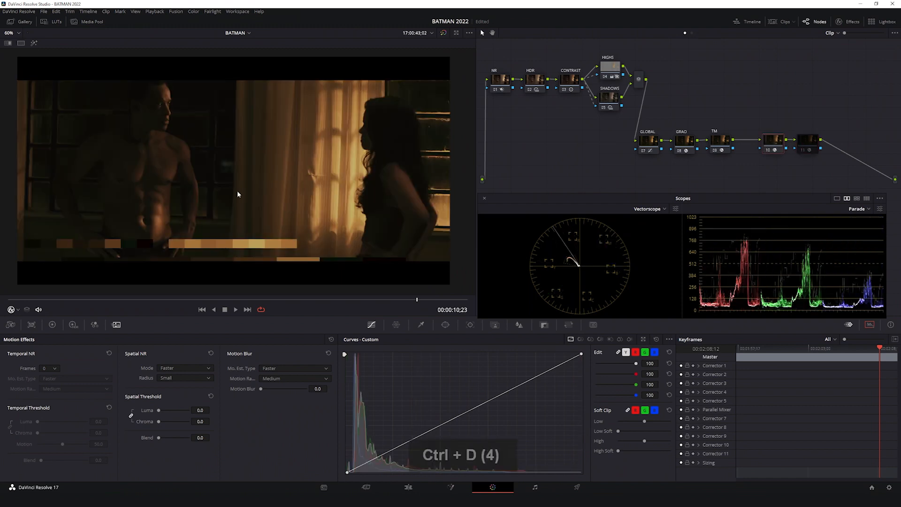
{"action": "key", "text": "ctrl+d"}
{"action": "key", "text": "ctrl+d"}
{"action": "key", "text": "ctrl+d"}
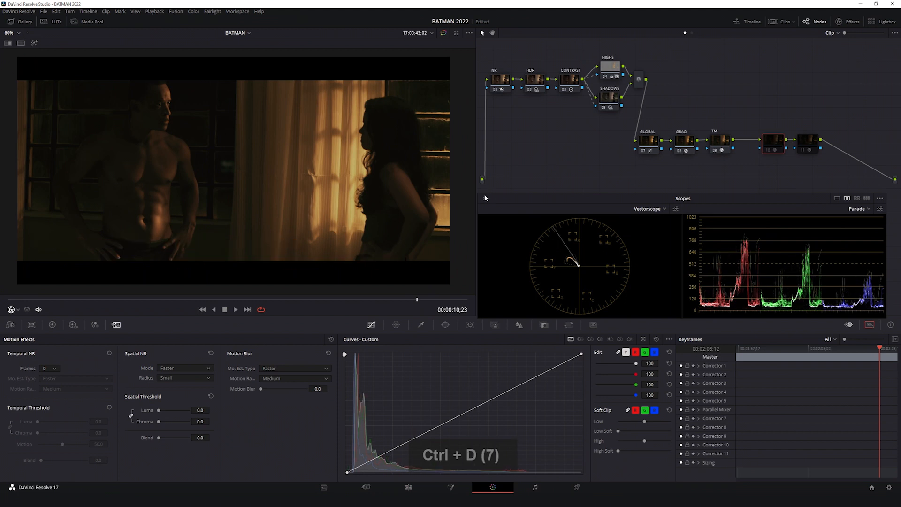
Close the expanded scopes view and disable all nodes to view the ungraded shot.
{"action": "left_click", "coordinate": [485, 198]}
{"action": "left_click", "coordinate": [723, 139]}
{"action": "left_click_drag", "start_coordinate": [742, 59], "coordinate": [483, 165]}
{"action": "key", "text": "ctrl+d"}
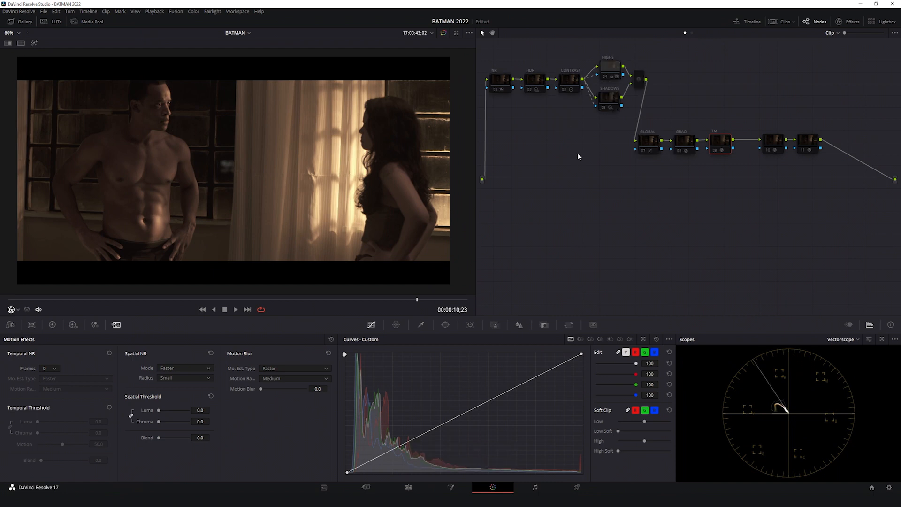
Re-enable the TM, CONTRAST and HDR nodes one at a time to review each one's effect on the shot.
{"action": "key", "text": "ctrl+d"}
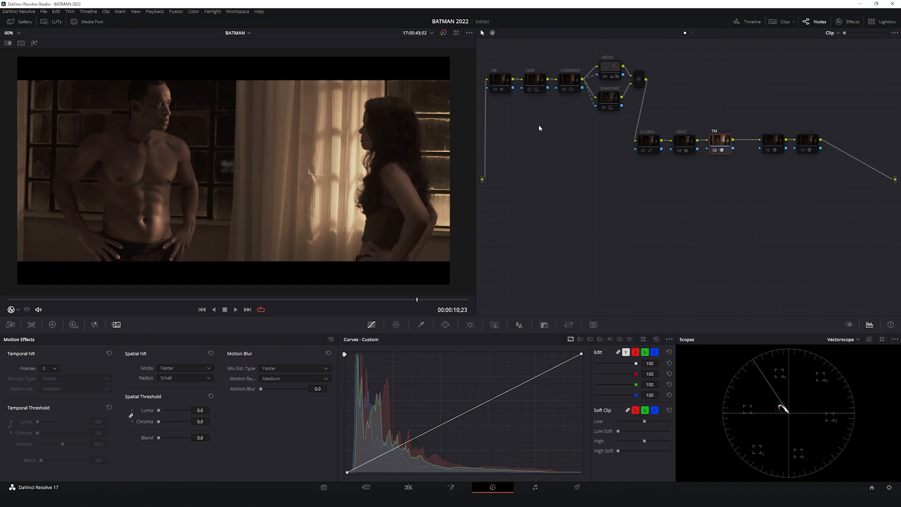
{"action": "left_click", "coordinate": [567, 89]}
{"action": "key", "text": "ctrl+d"}
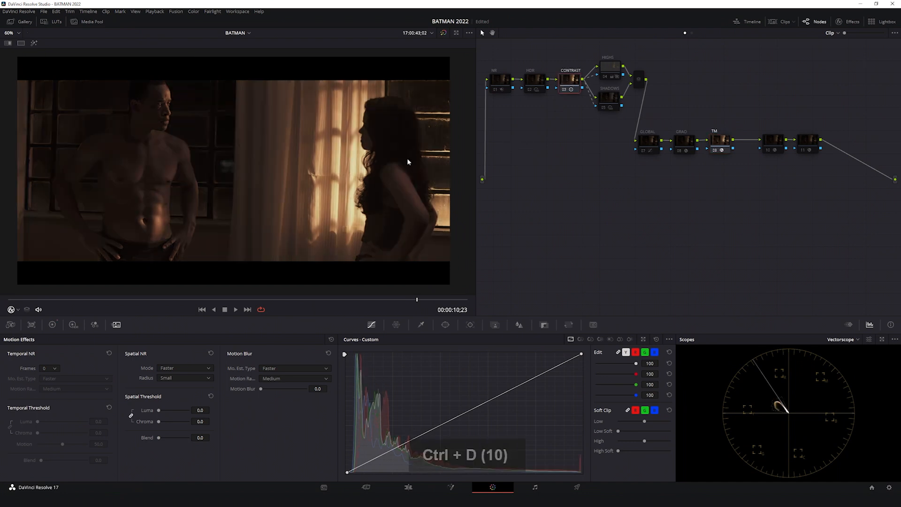
{"action": "left_click", "coordinate": [533, 82]}
{"action": "key", "text": "ctrl+d"}
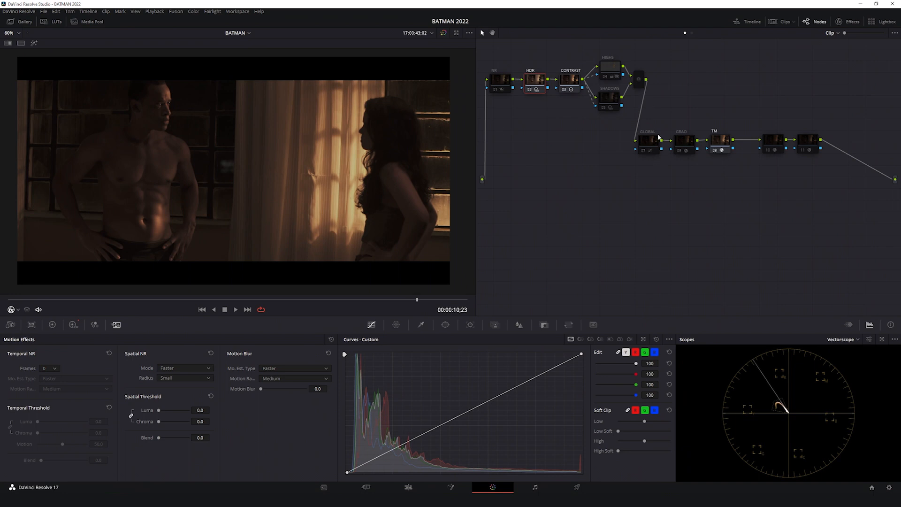
Re-enable the SHADOWS, HIGHS and GLOBAL nodes one at a time to review how each shapes the look.
{"action": "left_click", "coordinate": [610, 99]}
{"action": "key", "text": "ctrl+d"}
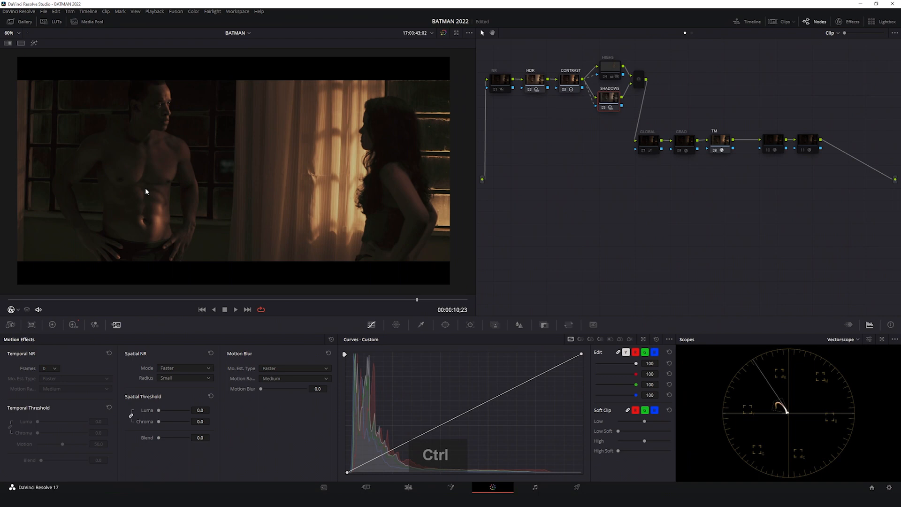
{"action": "left_click", "coordinate": [612, 67]}
{"action": "key", "text": "ctrl+d"}
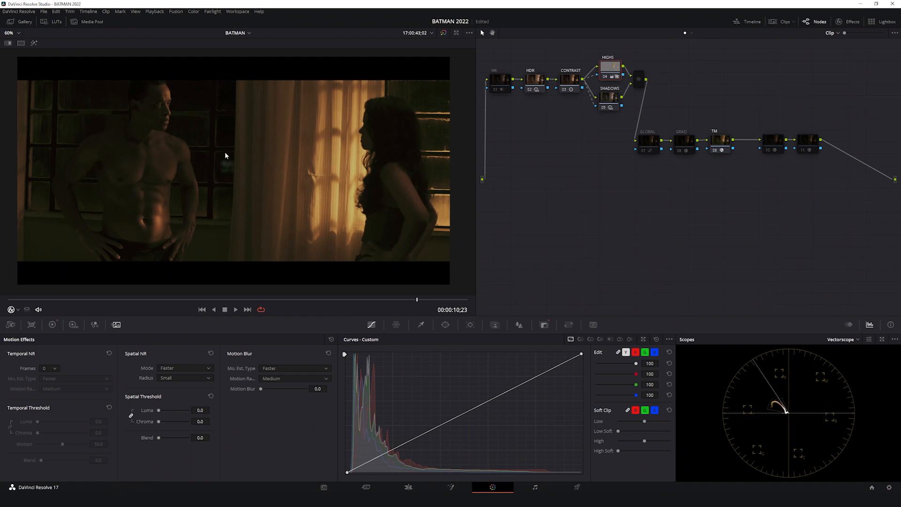
{"action": "left_click", "coordinate": [651, 146]}
{"action": "key", "text": "ctrl+d"}
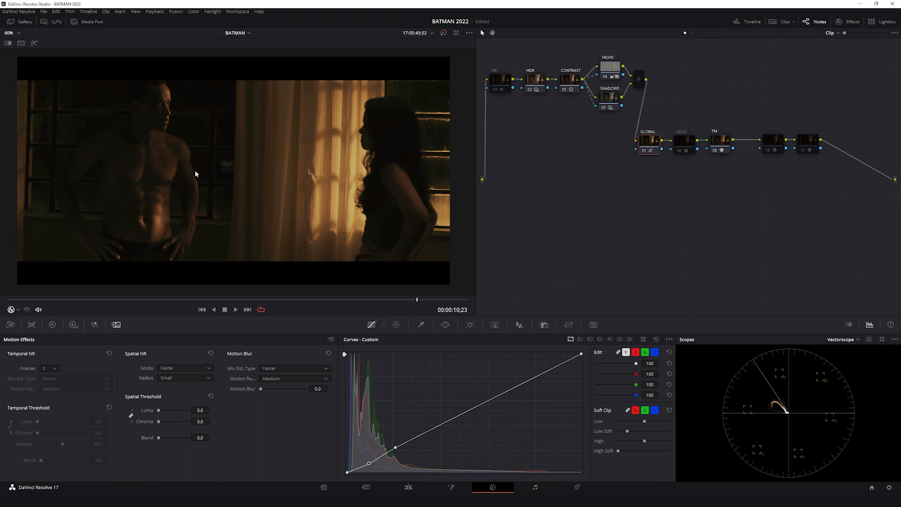
Expand the scopes to show vectorscope and parade, and re-enable the GRAD and NR nodes to review the full grade.
{"action": "left_click", "coordinate": [881, 340]}
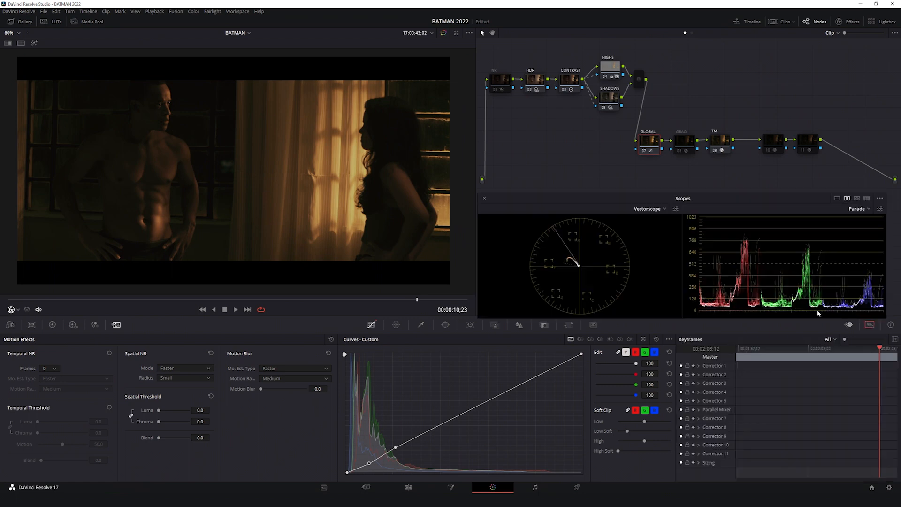
{"action": "left_click", "coordinate": [684, 142]}
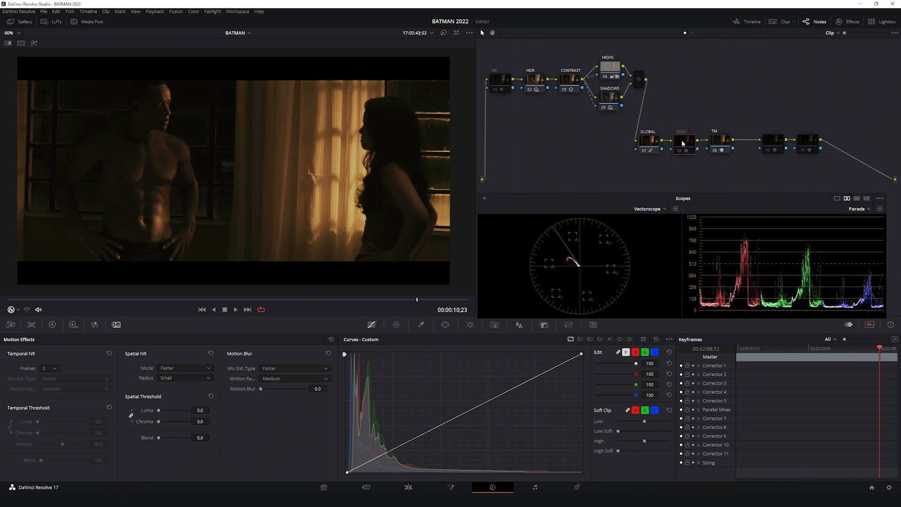
{"action": "key", "text": "ctrl+d"}
{"action": "left_click", "coordinate": [500, 79]}
{"action": "key", "text": "ctrl+d"}
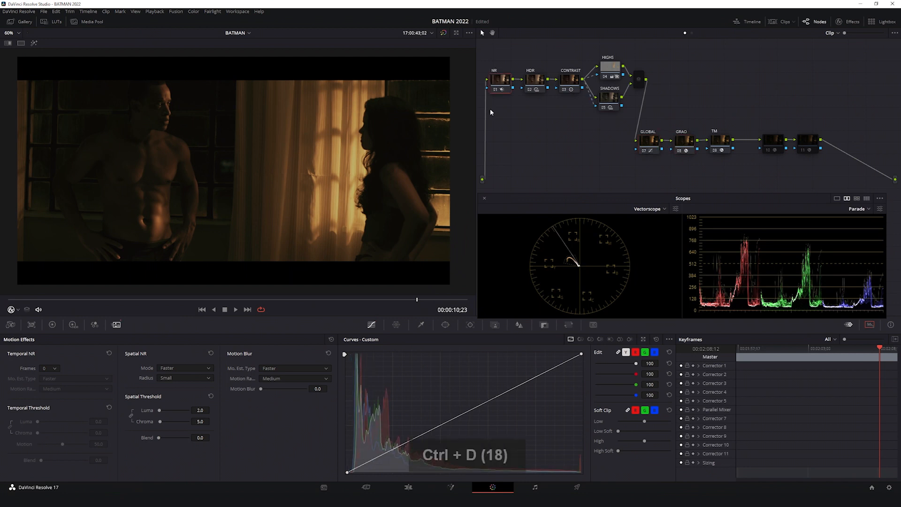